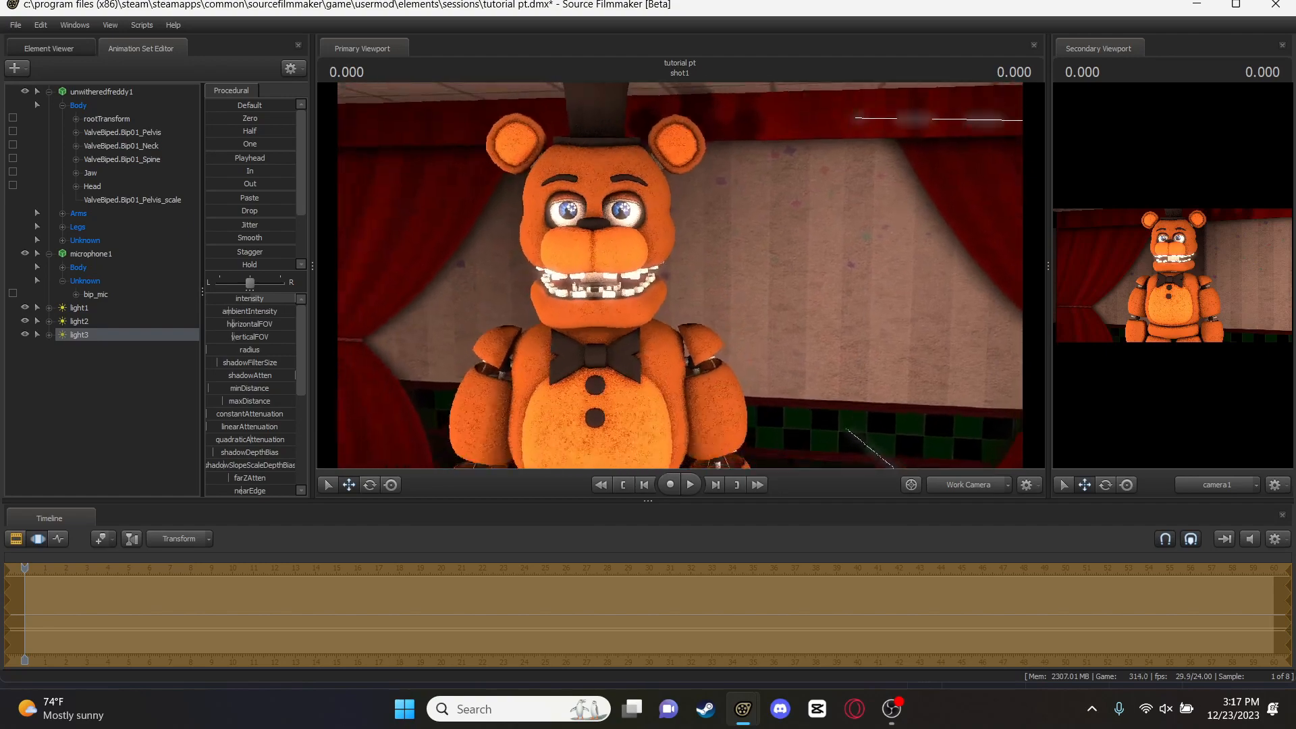
# Look over the Freddy model and the stage lights from several distances and angles, down to the microphone hand
pyautogui.press('s')
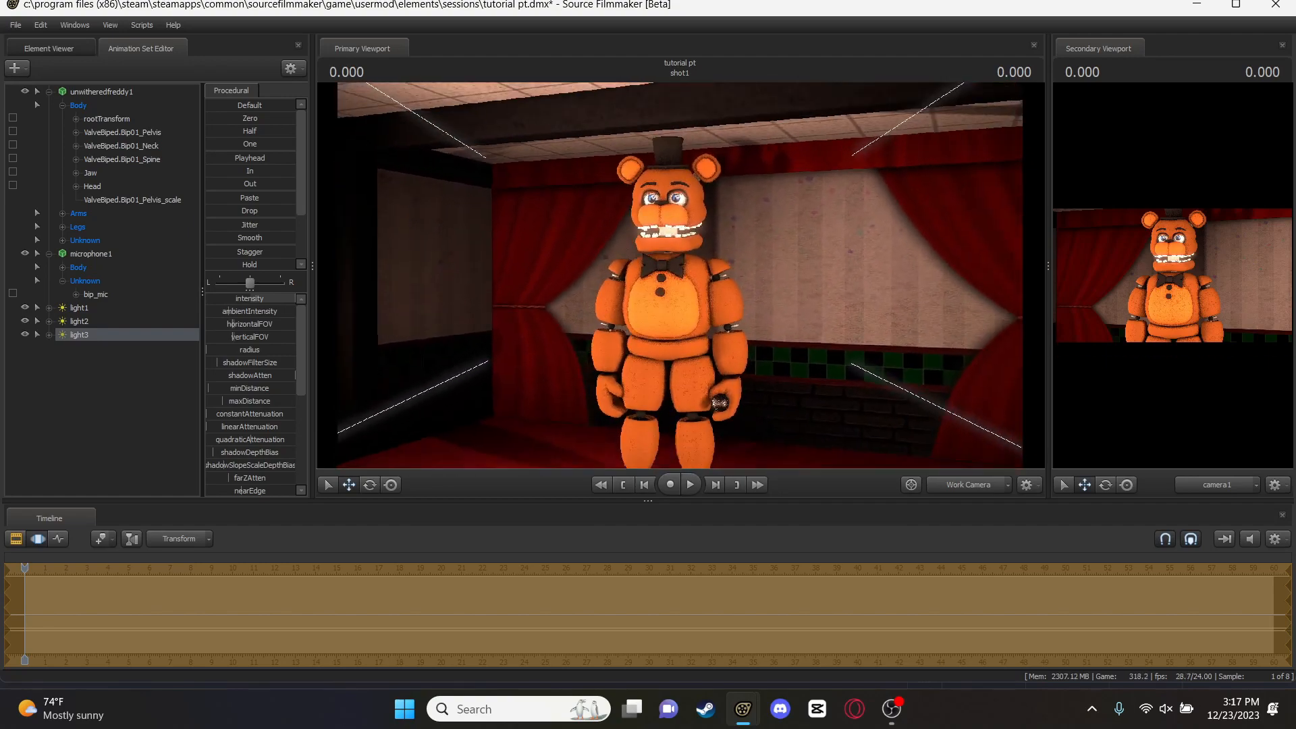
pyautogui.press('w')
pyautogui.press('w')
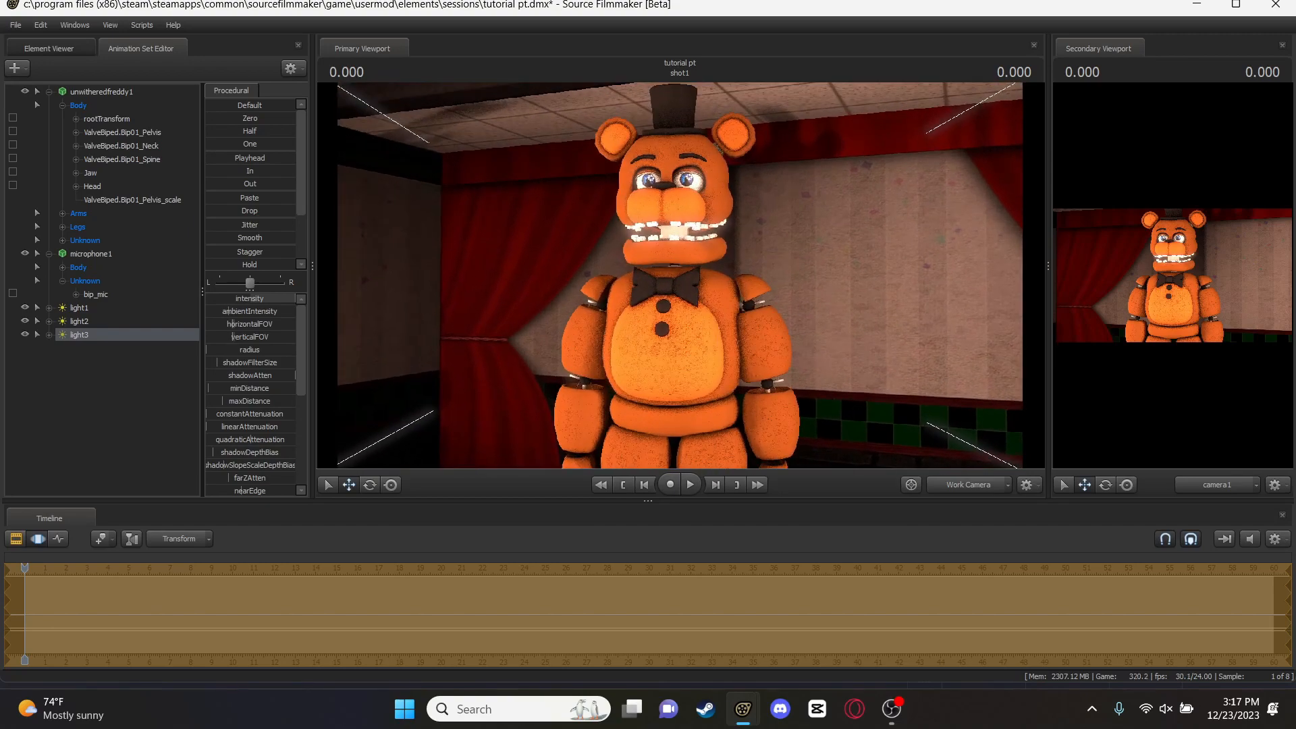
pyautogui.press('s')
pyautogui.press('w')
pyautogui.press('w')
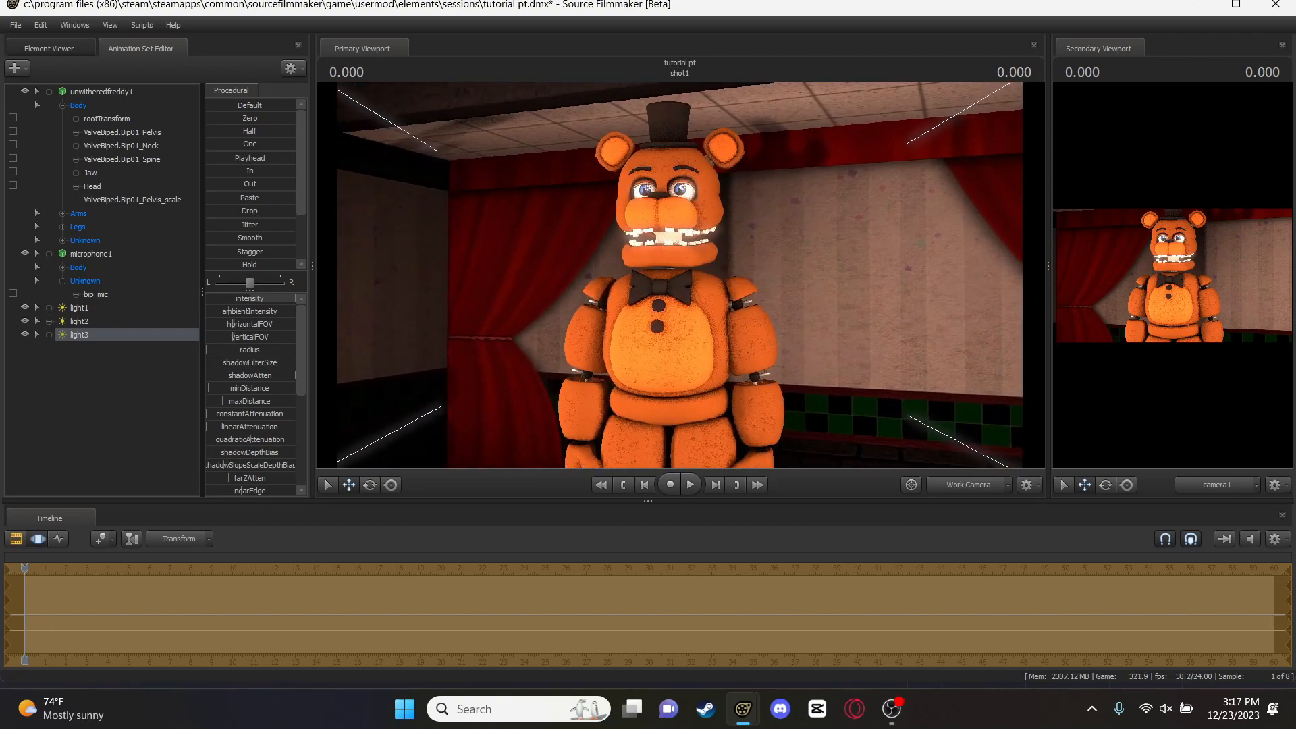
pyautogui.moveTo(830, 317); pyautogui.dragTo(1256, 314)
pyautogui.press('s')
pyautogui.press('w')
pyautogui.press('a')
pyautogui.moveTo(680, 277); pyautogui.dragTo(736, 307)
pyautogui.press('w')
pyautogui.press('a')
pyautogui.press('w')
pyautogui.press('s')
pyautogui.click(813, 289)
pyautogui.press('s')
pyautogui.moveTo(769, 266); pyautogui.dragTo(775, 276)
pyautogui.moveTo(680, 275)
pyautogui.mouseDown()
pyautogui.moveTo(678, 243)
pyautogui.moveTo(681, 262)
pyautogui.moveTo(664, 272)
pyautogui.moveTo(607, 251)
pyautogui.moveTo(592, 260)
pyautogui.moveTo(679, 274)
pyautogui.mouseUp()
pyautogui.press('s')
pyautogui.press('z')
pyautogui.press('x')
pyautogui.press('d')
pyautogui.press('w')
pyautogui.press('w')
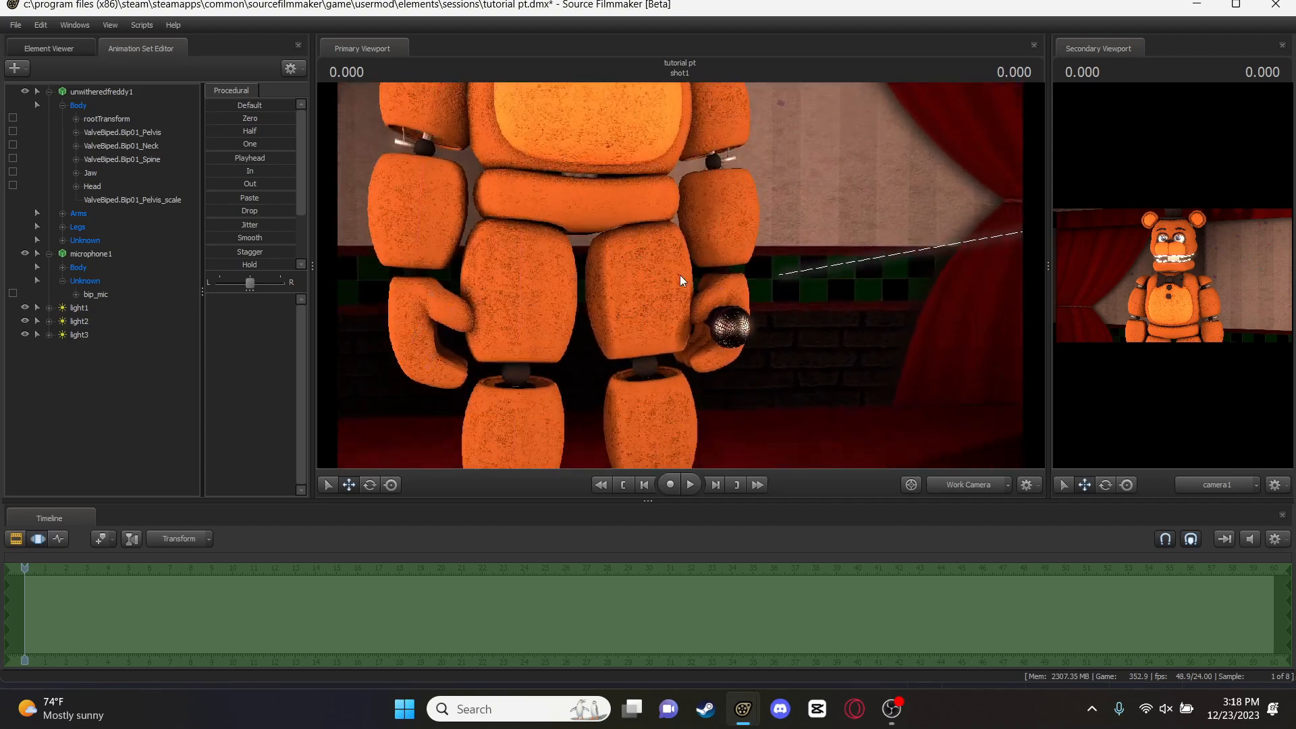
# Lock the microphone's bip_mic bone to Freddy's ValveBiped.Bip01_L_Hand bone
pyautogui.click(729, 328)
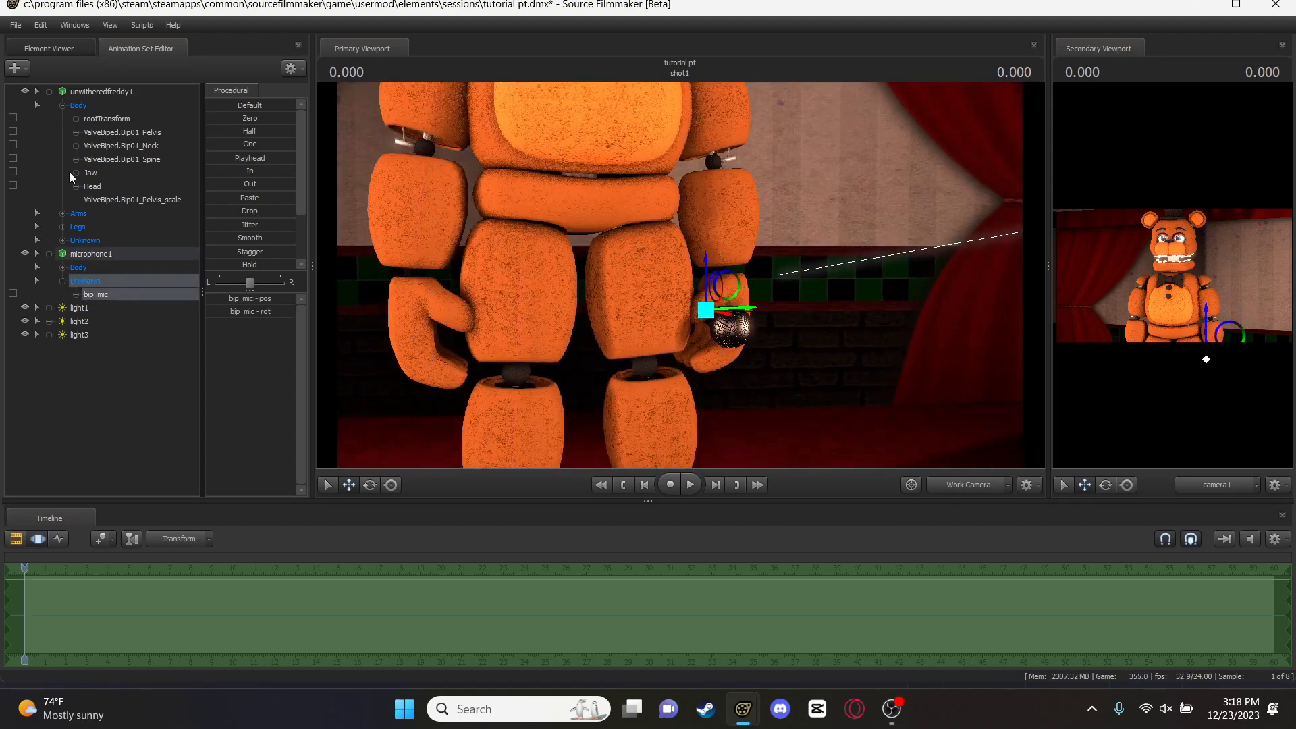
pyautogui.doubleClick(86, 240)
pyautogui.scroll(-4, 115, 353)
pyautogui.keyDown('ctrl'); pyautogui.click(709, 292); pyautogui.keyUp('ctrl')
pyautogui.keyDown('ctrl'); pyautogui.click(721, 266); pyautogui.keyUp('ctrl')
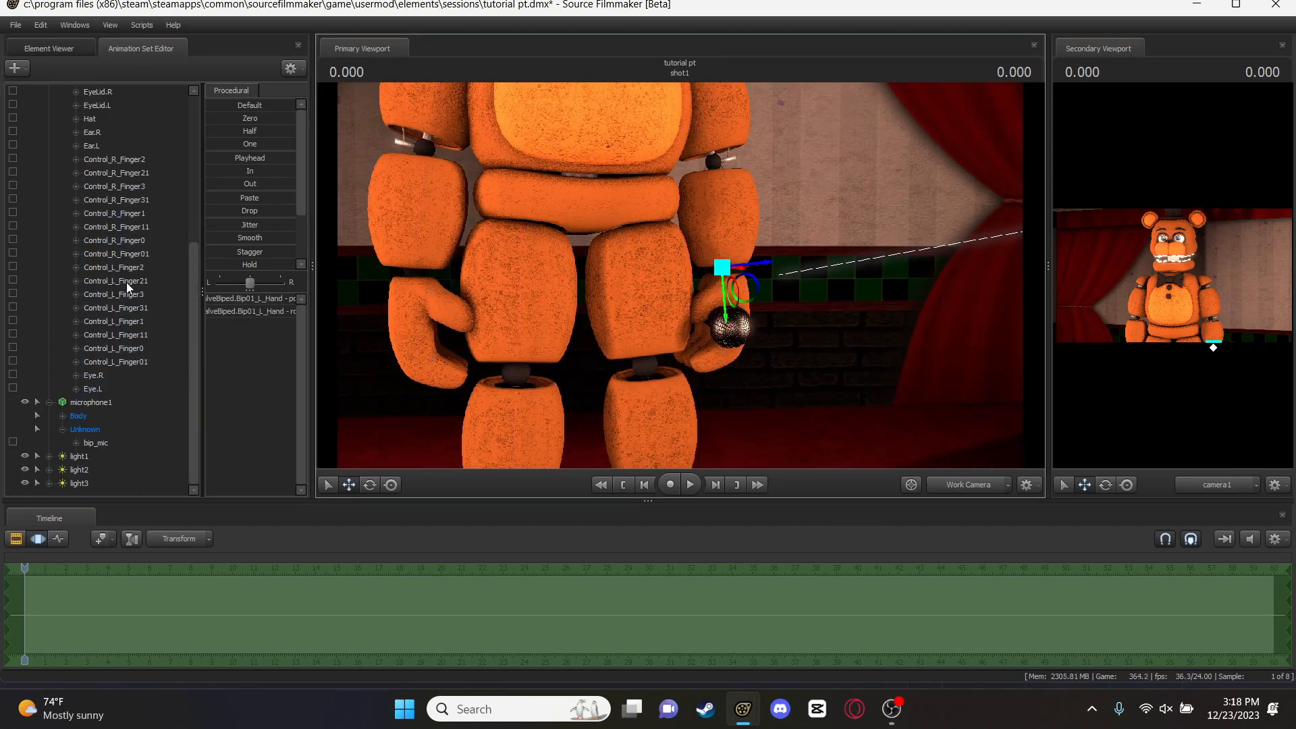
pyautogui.scroll(3, 127, 282)
pyautogui.click(133, 120)
pyautogui.click(132, 133)
pyautogui.scroll(-3, 128, 169)
pyautogui.click(13, 442)
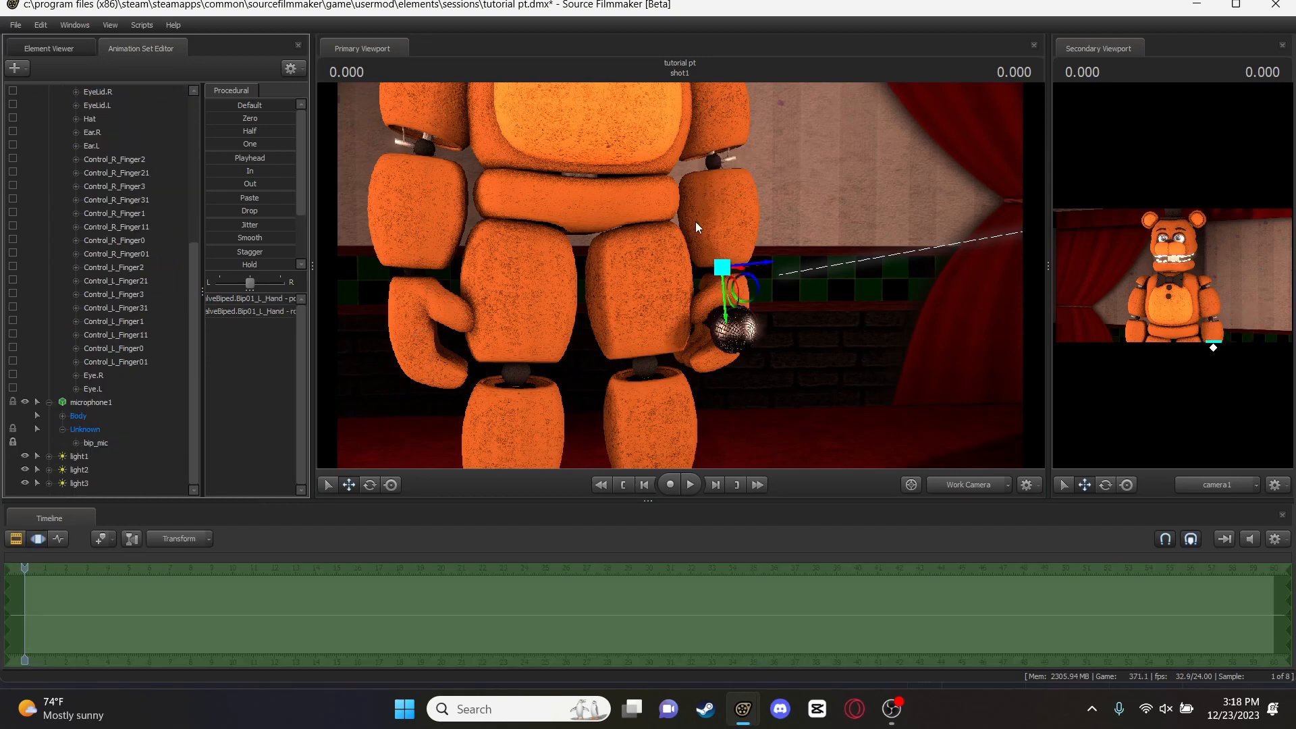
# Collapse the unwitheredfreddy1 and microphone1 control trees and select the whole unwitheredfreddy1 animation set
pyautogui.moveTo(695, 221); pyautogui.dragTo(695, 214)
pyautogui.press('s')
pyautogui.moveTo(680, 301)
pyautogui.mouseDown()
pyautogui.moveTo(680, 274)
pyautogui.moveTo(672, 301)
pyautogui.mouseUp()
pyautogui.press('e')
pyautogui.press('s')
pyautogui.scroll(6, 97, 326)
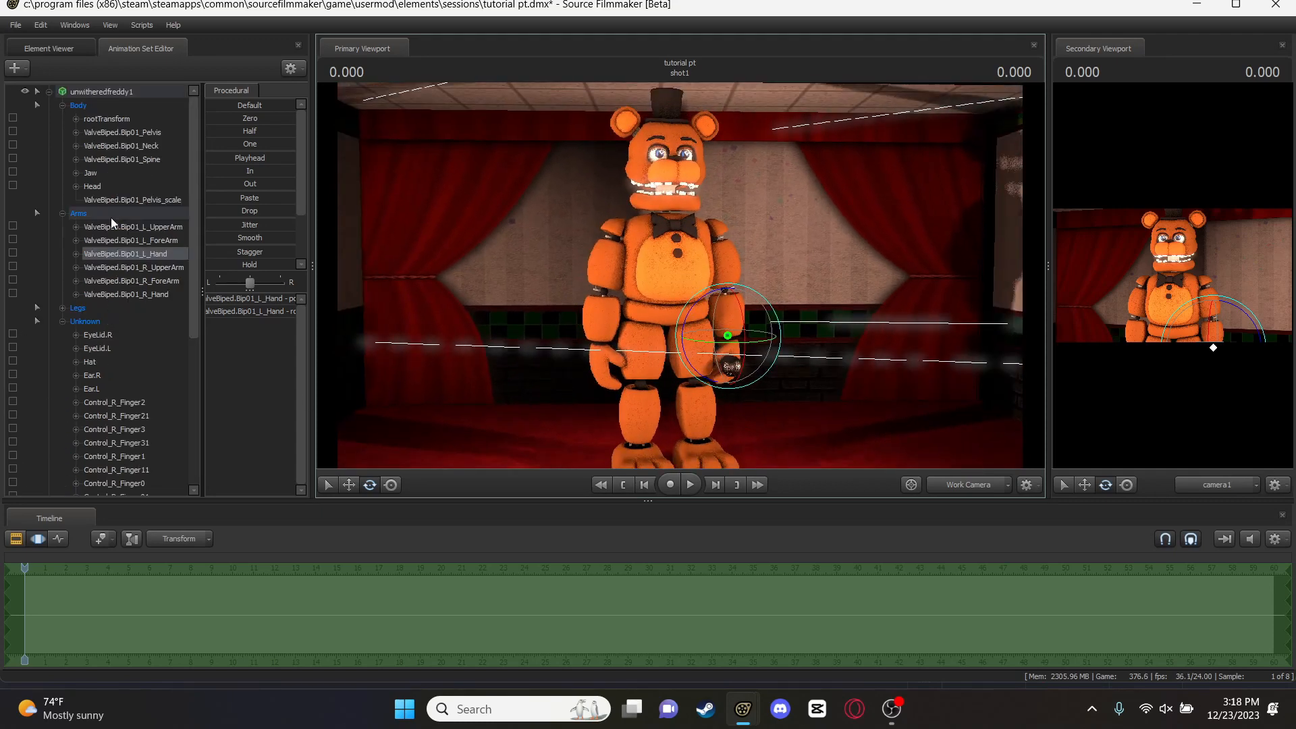
pyautogui.doubleClick(151, 89)
pyautogui.click(95, 116)
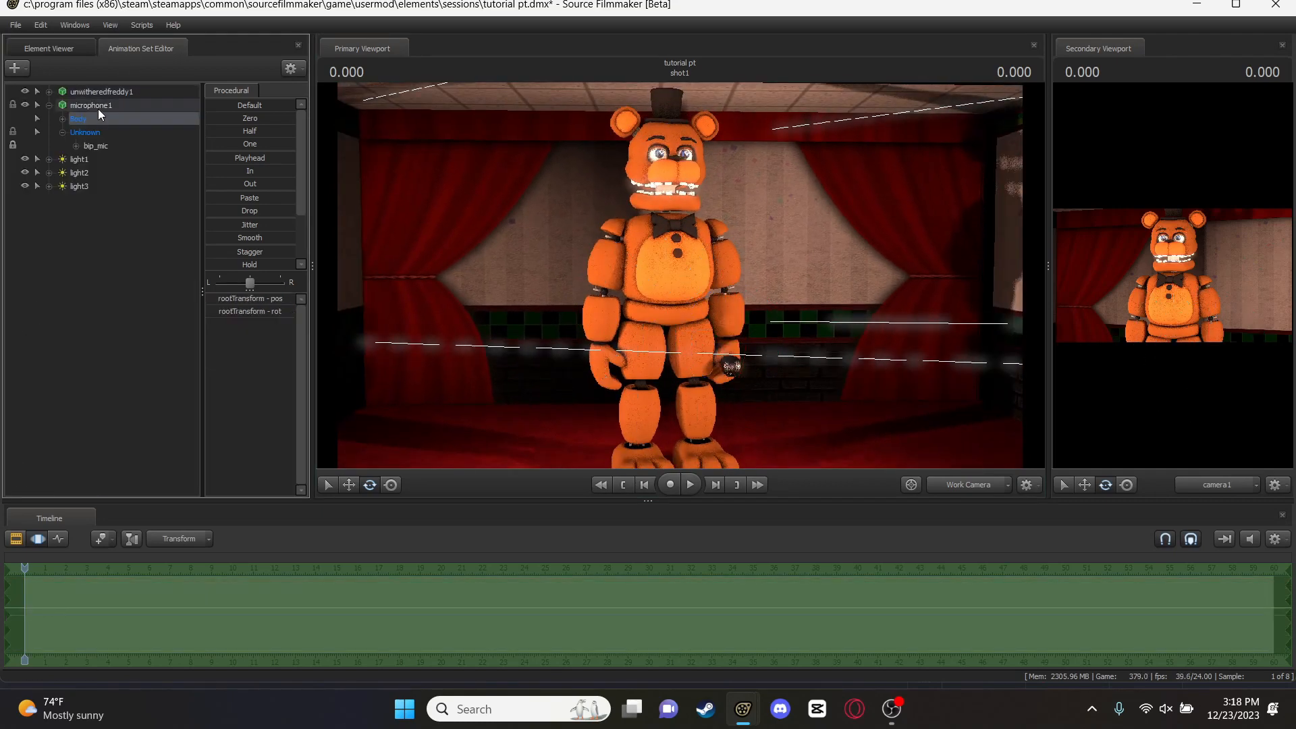
pyautogui.doubleClick(102, 106)
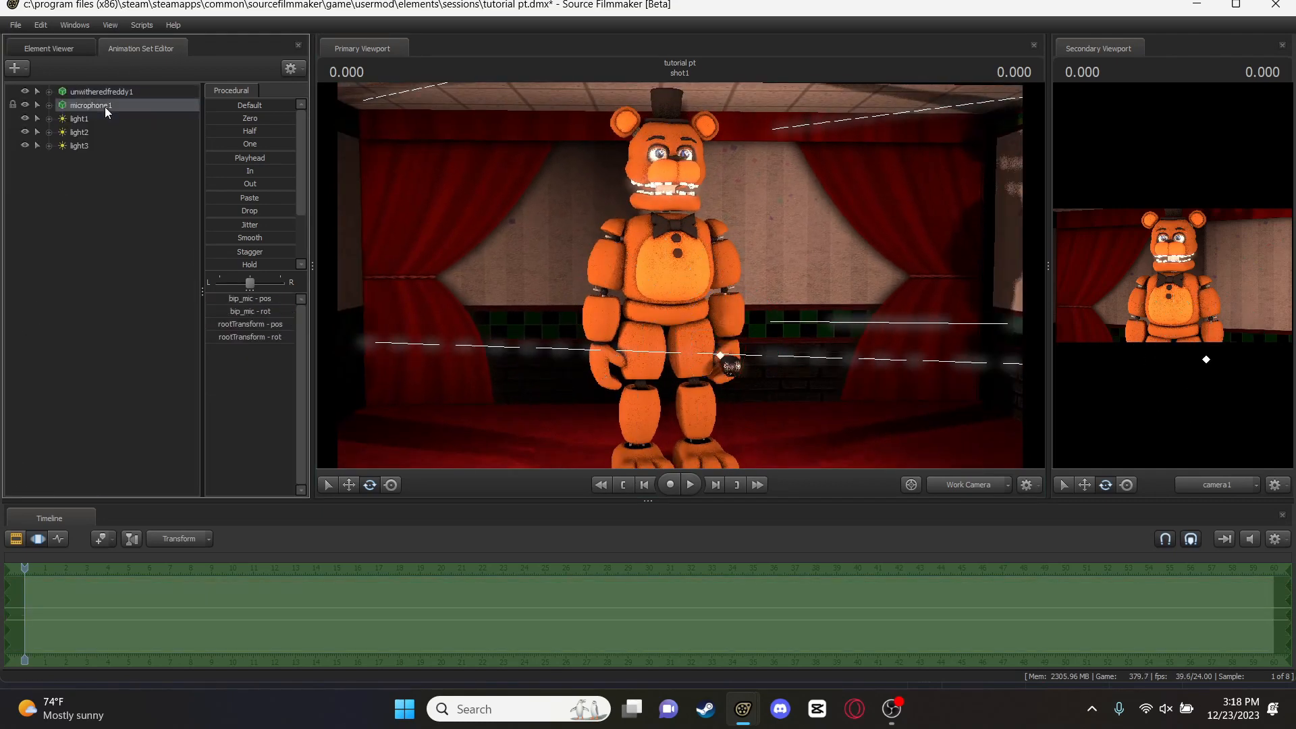
pyautogui.click(180, 91)
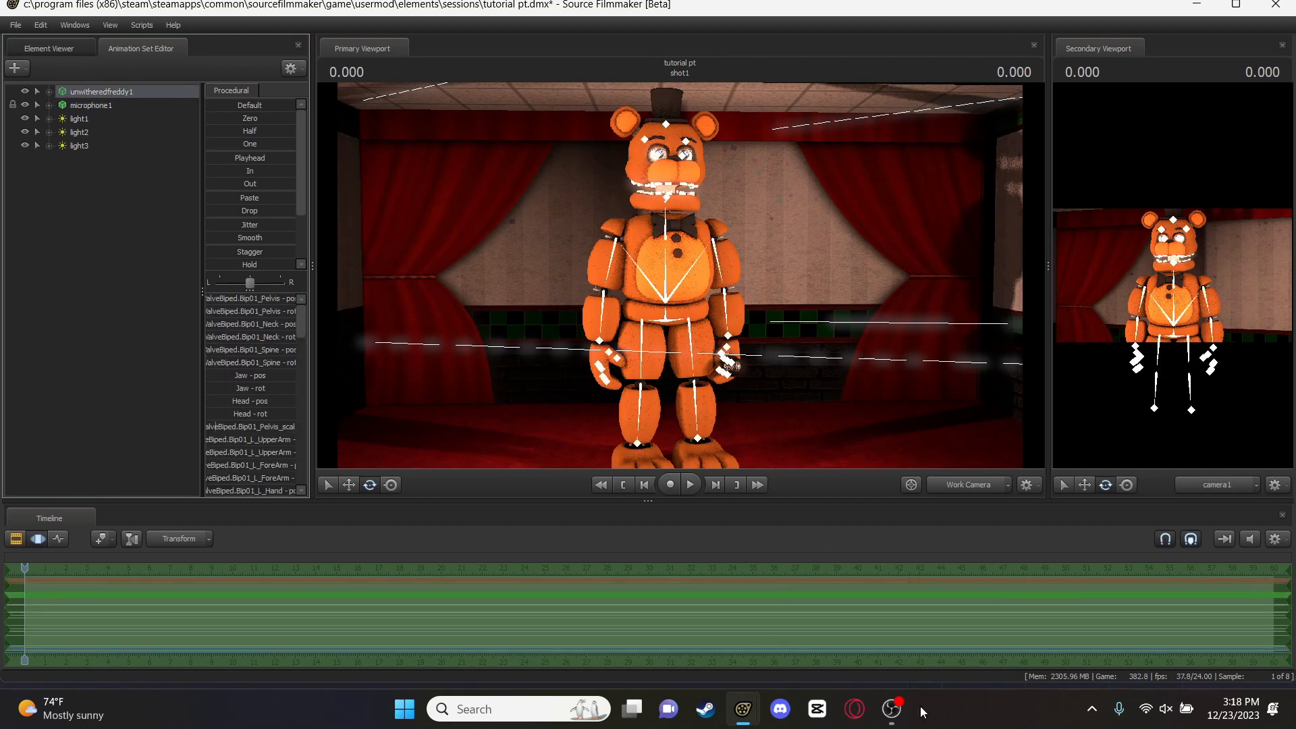
# Switch to Steam and search the Source Filmmaker Workshop for "auto rigger"
pyautogui.click(705, 708)
pyautogui.moveTo(68, 50)
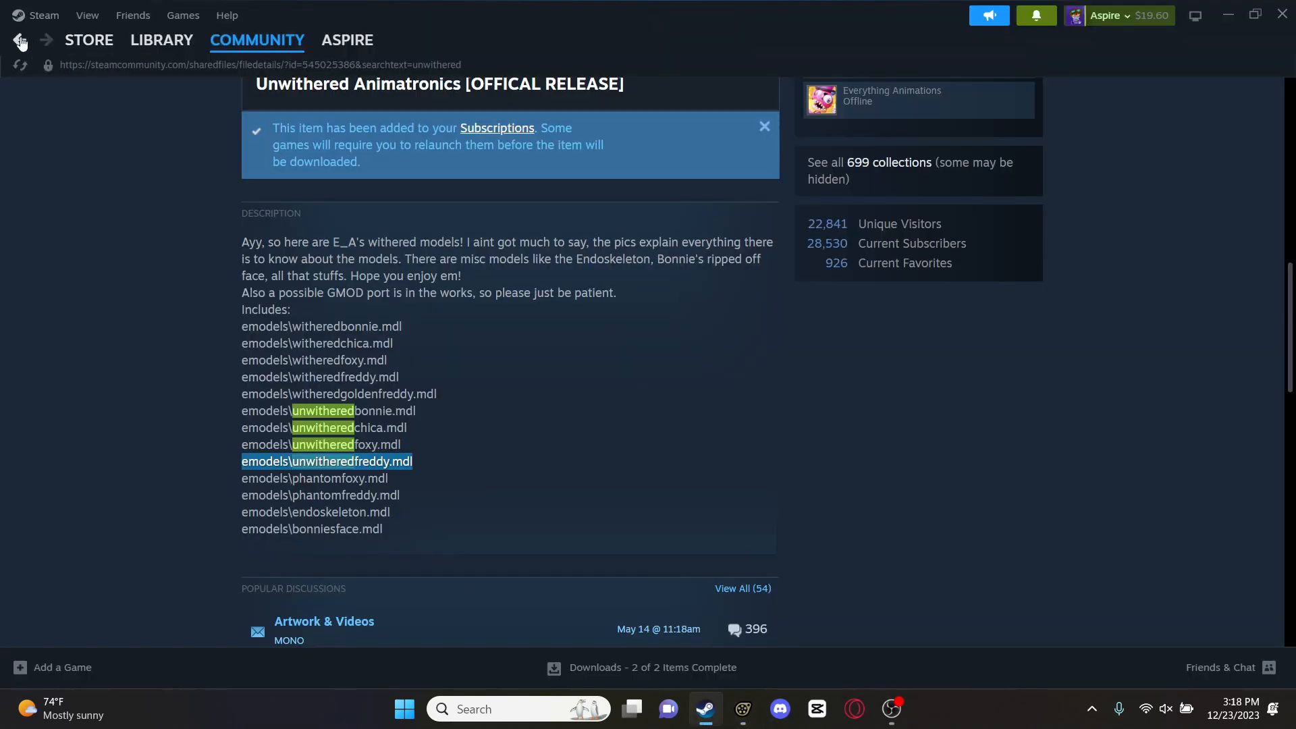
pyautogui.click(18, 40)
pyautogui.scroll(-2, 1044, 388)
pyautogui.scroll(-7, 1044, 393)
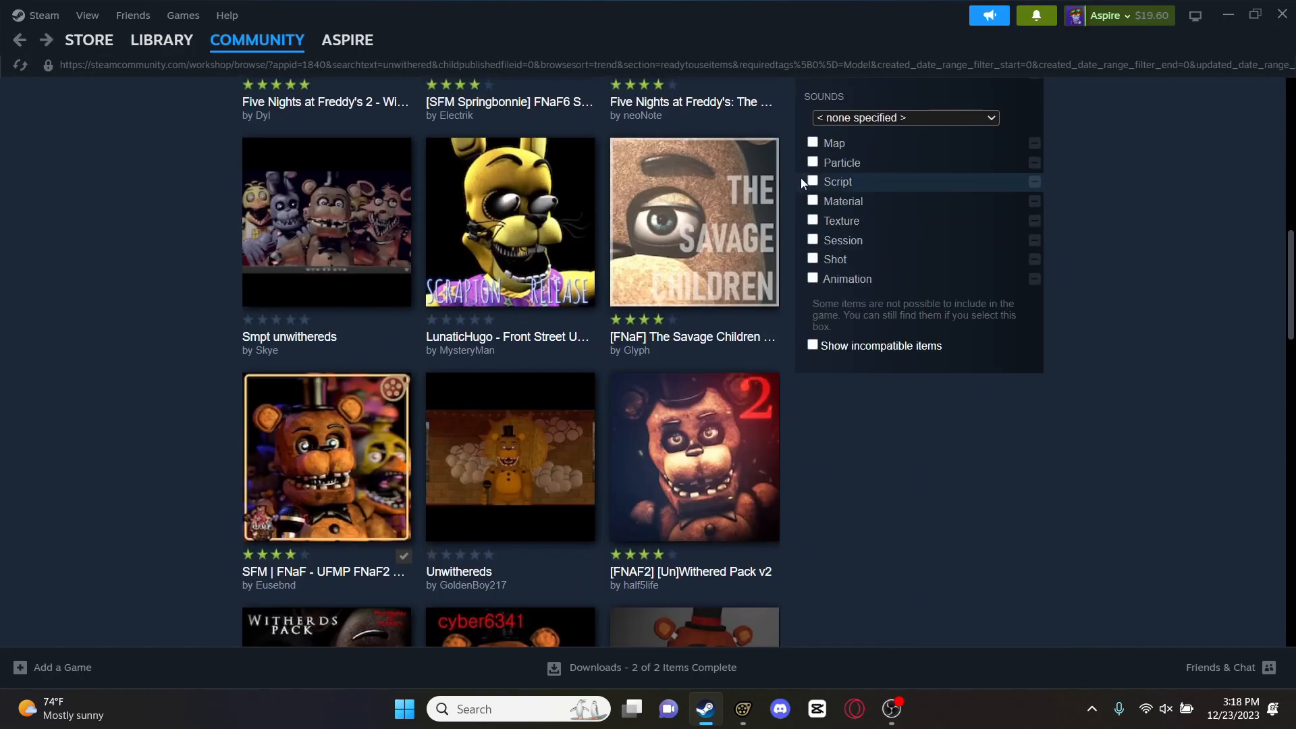
pyautogui.scroll(5, 800, 177)
pyautogui.click(840, 341)
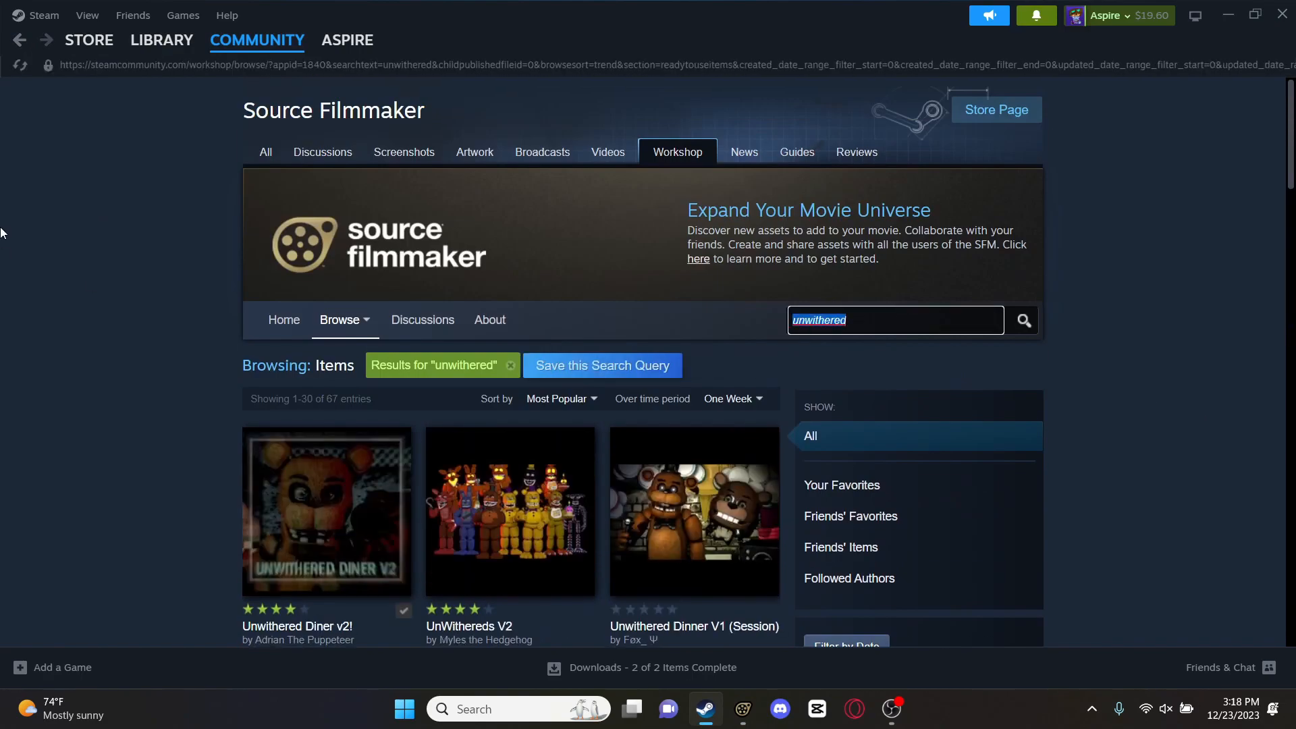
pyautogui.write('auto rigger')
pyautogui.press('Return')
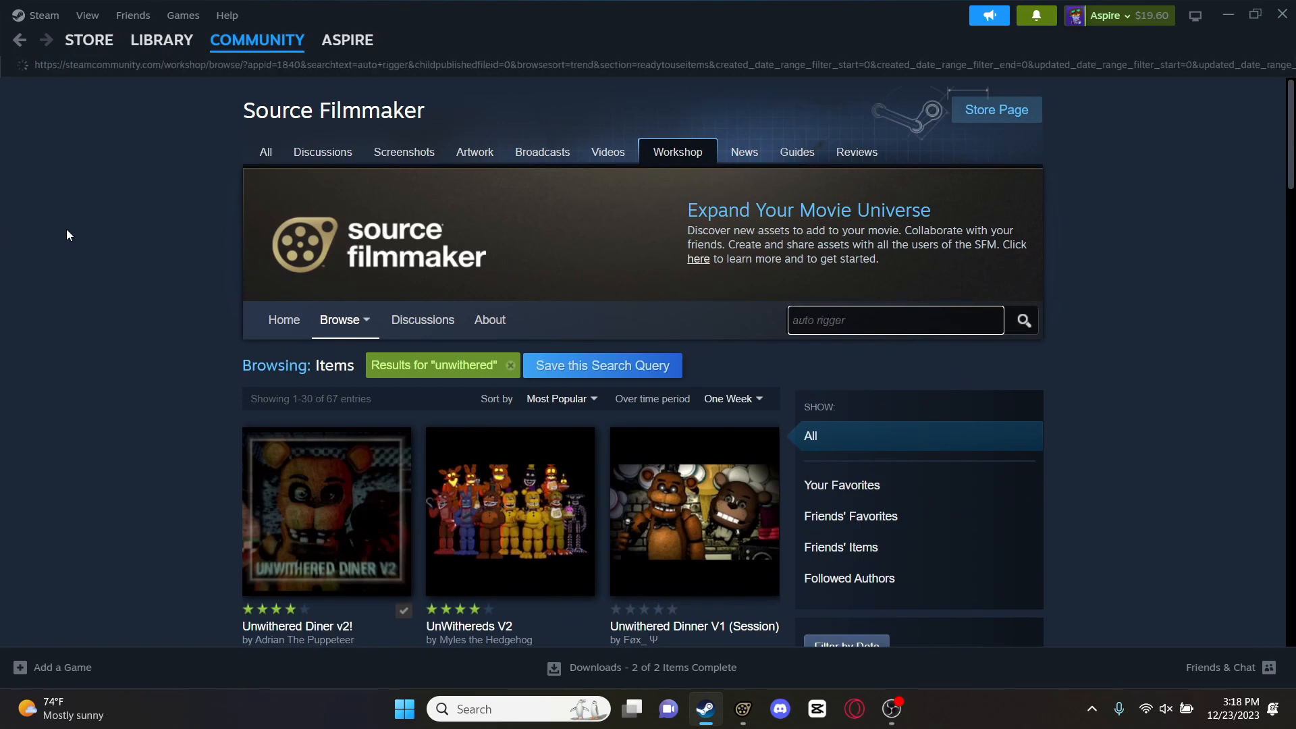
pyautogui.scroll(-3, 418, 467)
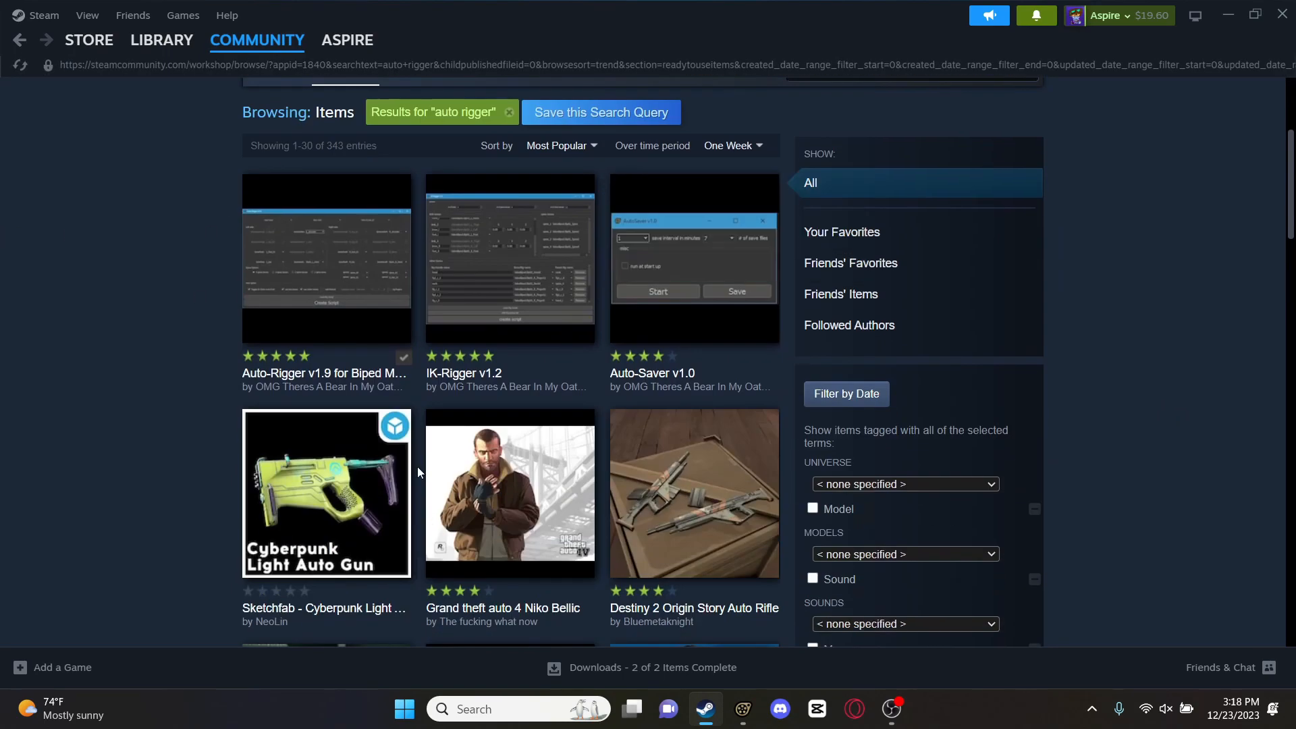
# Look over the Auto-Rigger v1.9 for Biped Models Workshop page and close the Steam window
pyautogui.click(362, 278)
pyautogui.scroll(-6, 427, 534)
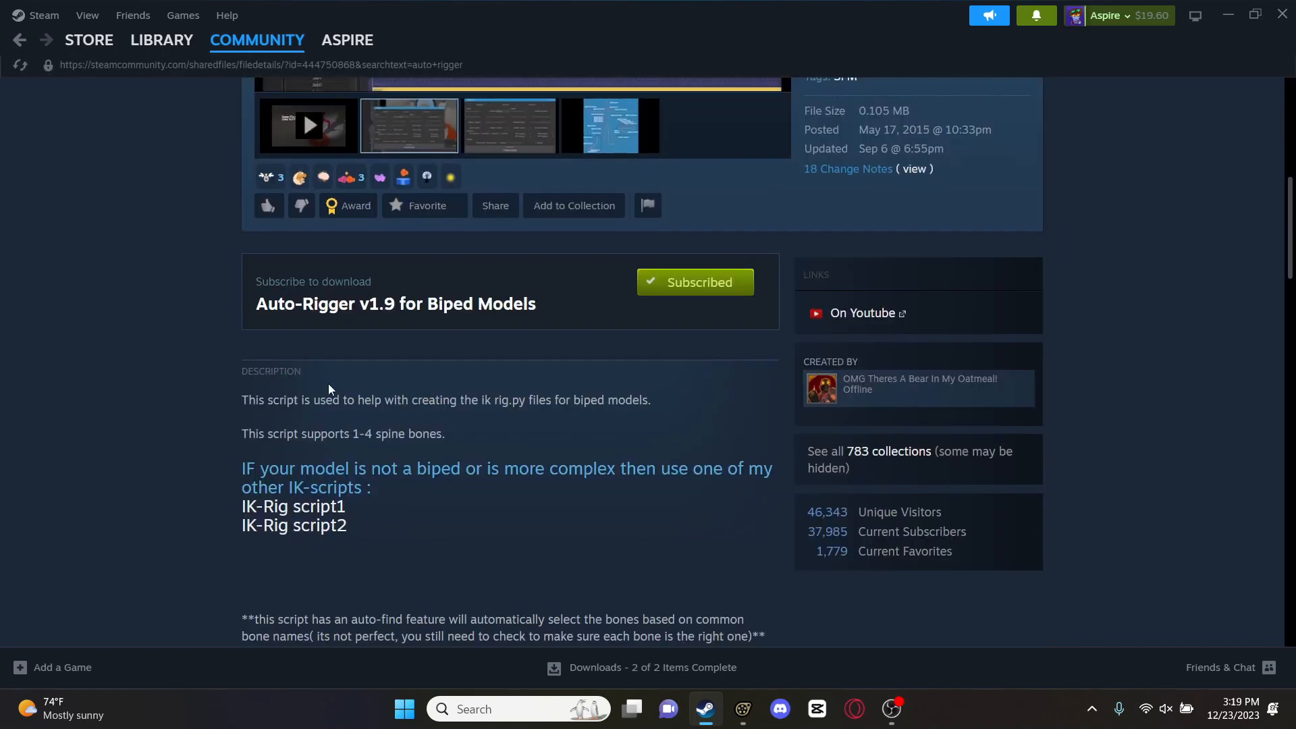
pyautogui.click(1284, 12)
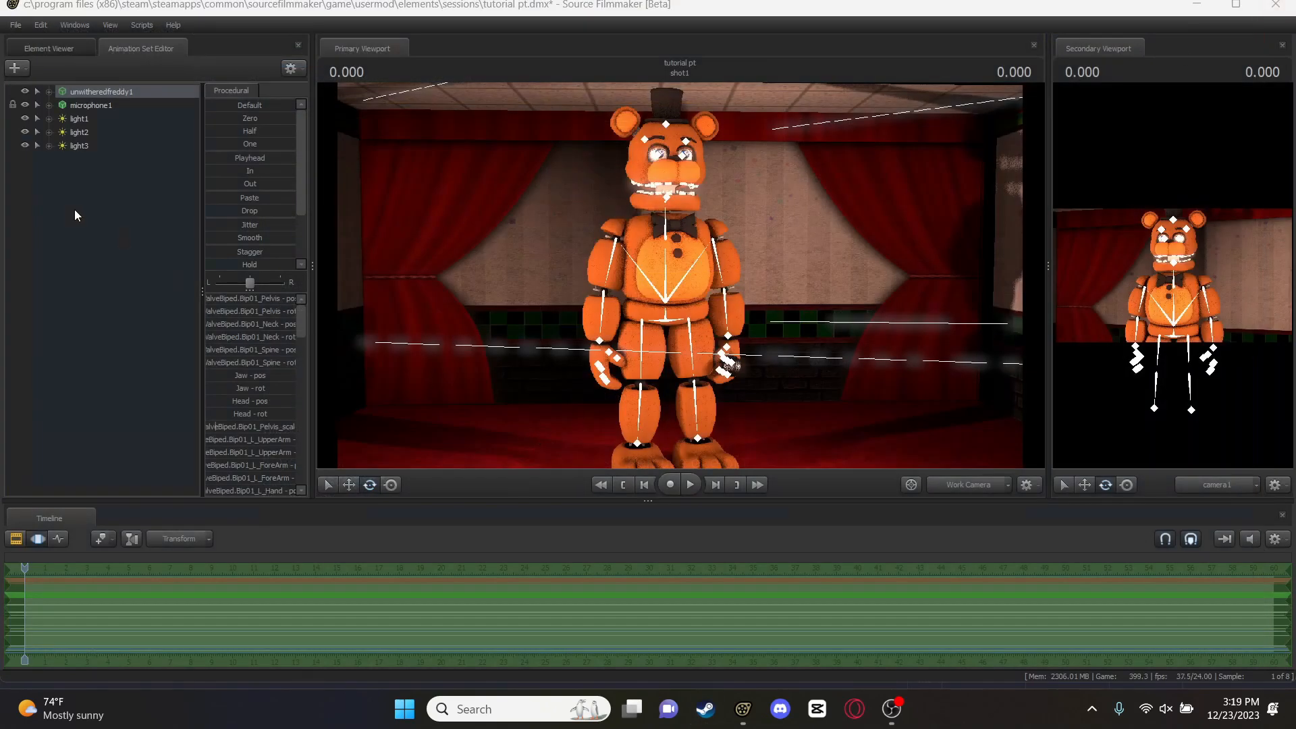
# Run the auto-rigger rig script on unwitheredfreddy1 and reposition its window to show all bone options
pyautogui.rightClick(178, 96)
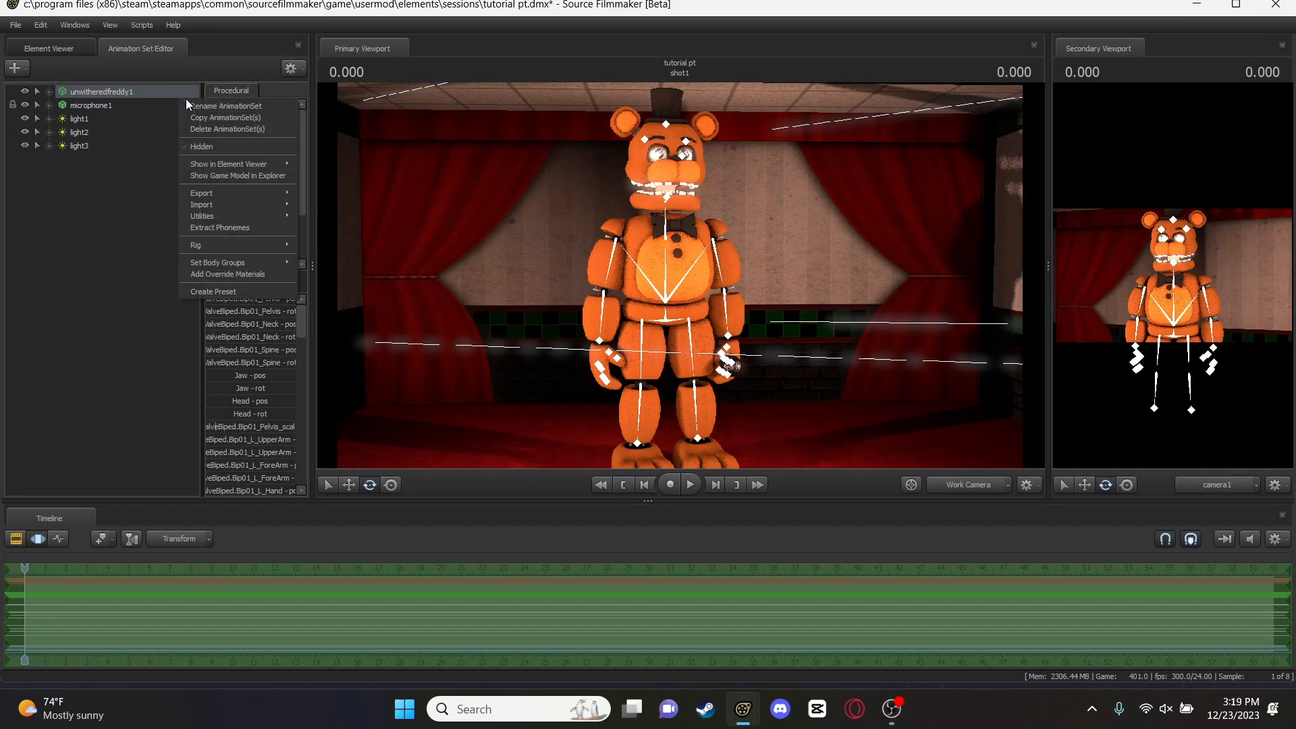
pyautogui.moveTo(223, 266)
pyautogui.moveTo(270, 247)
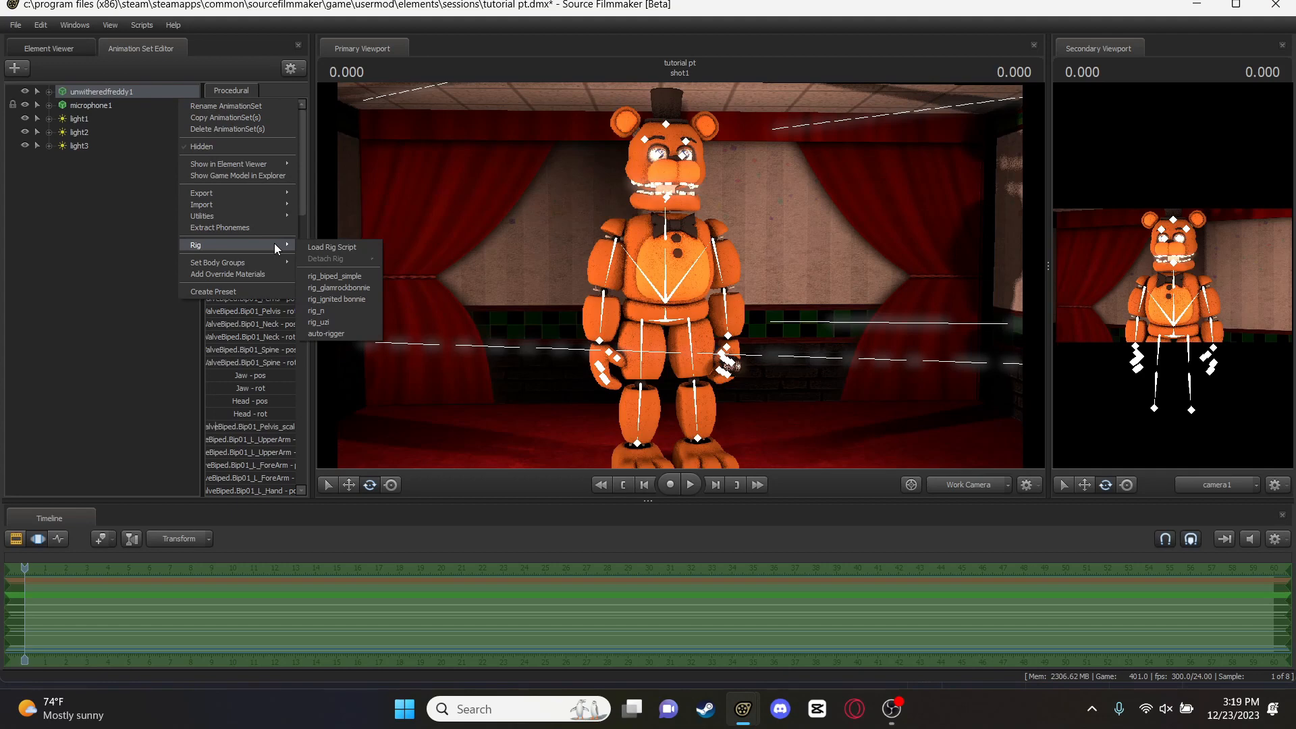
pyautogui.click(350, 334)
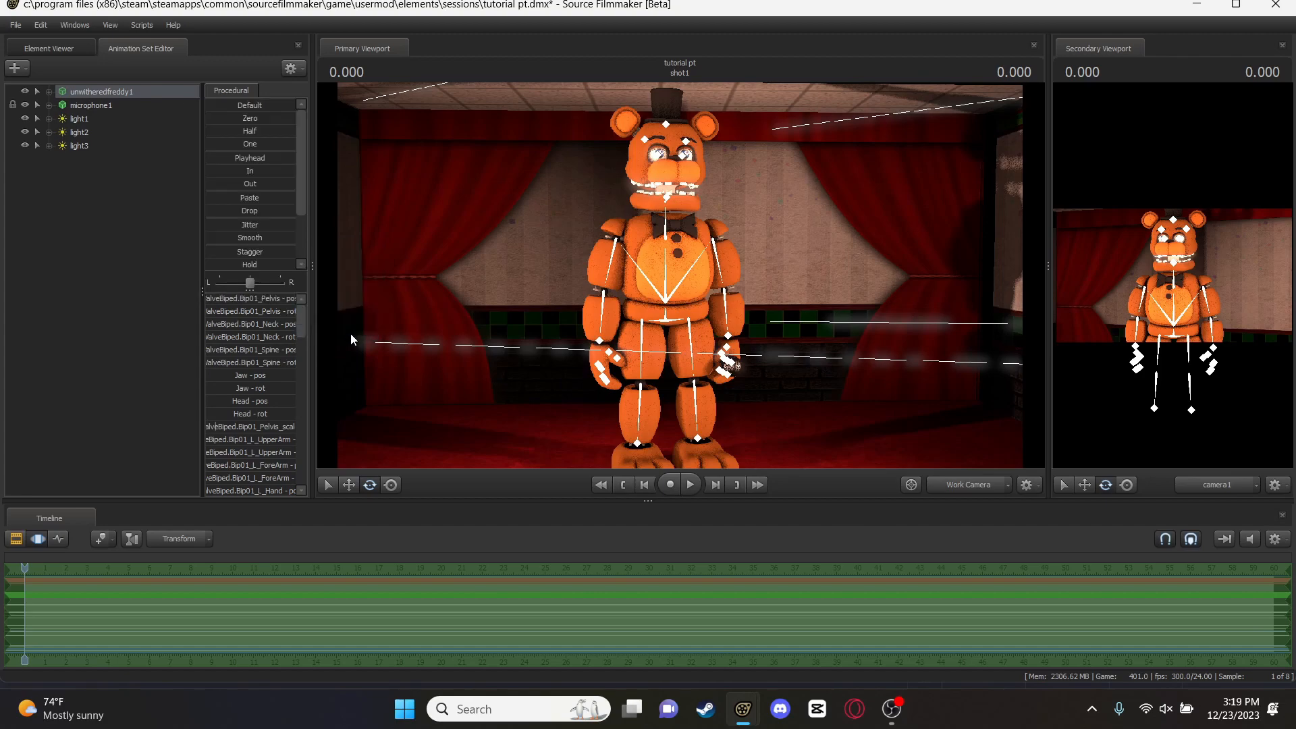
pyautogui.moveTo(969, 217); pyautogui.dragTo(703, 133)
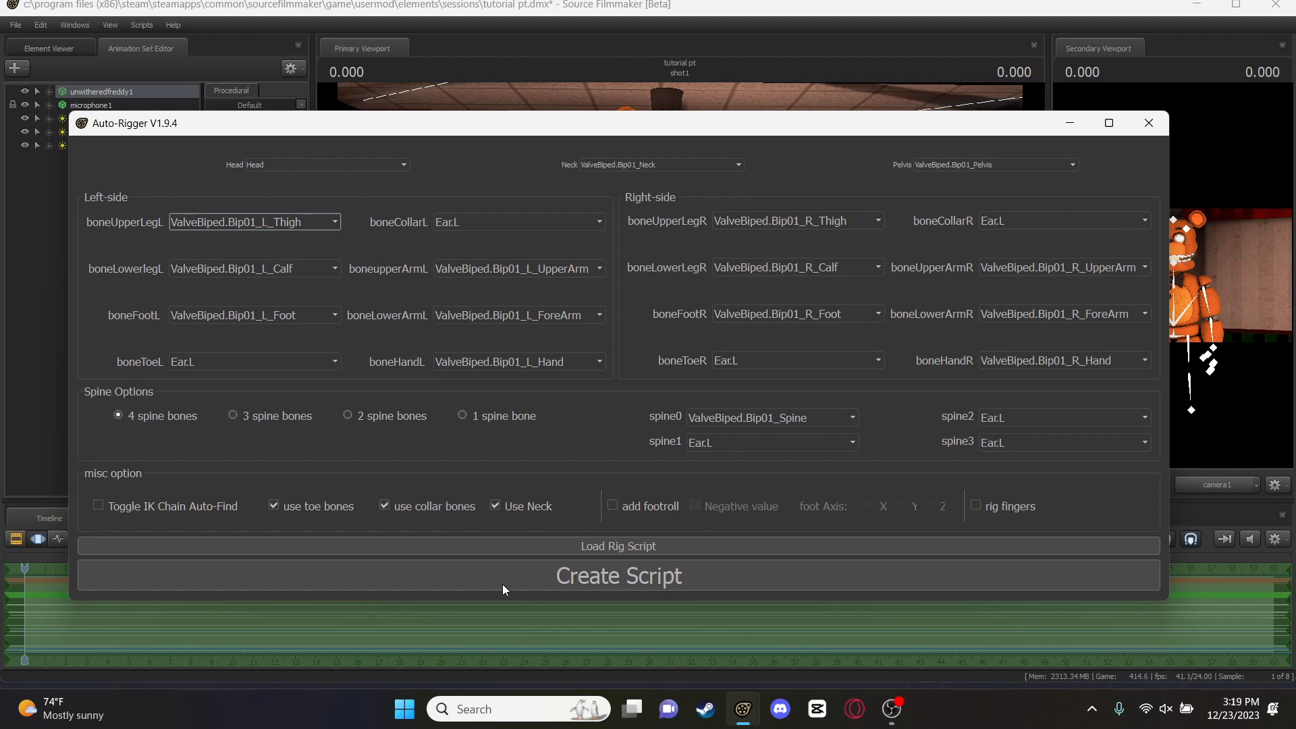
# Create the rig script for the Freddy model with the preselected Auto-Rigger bones and options, and close the rigger
pyautogui.click(803, 226)
pyautogui.click(804, 226)
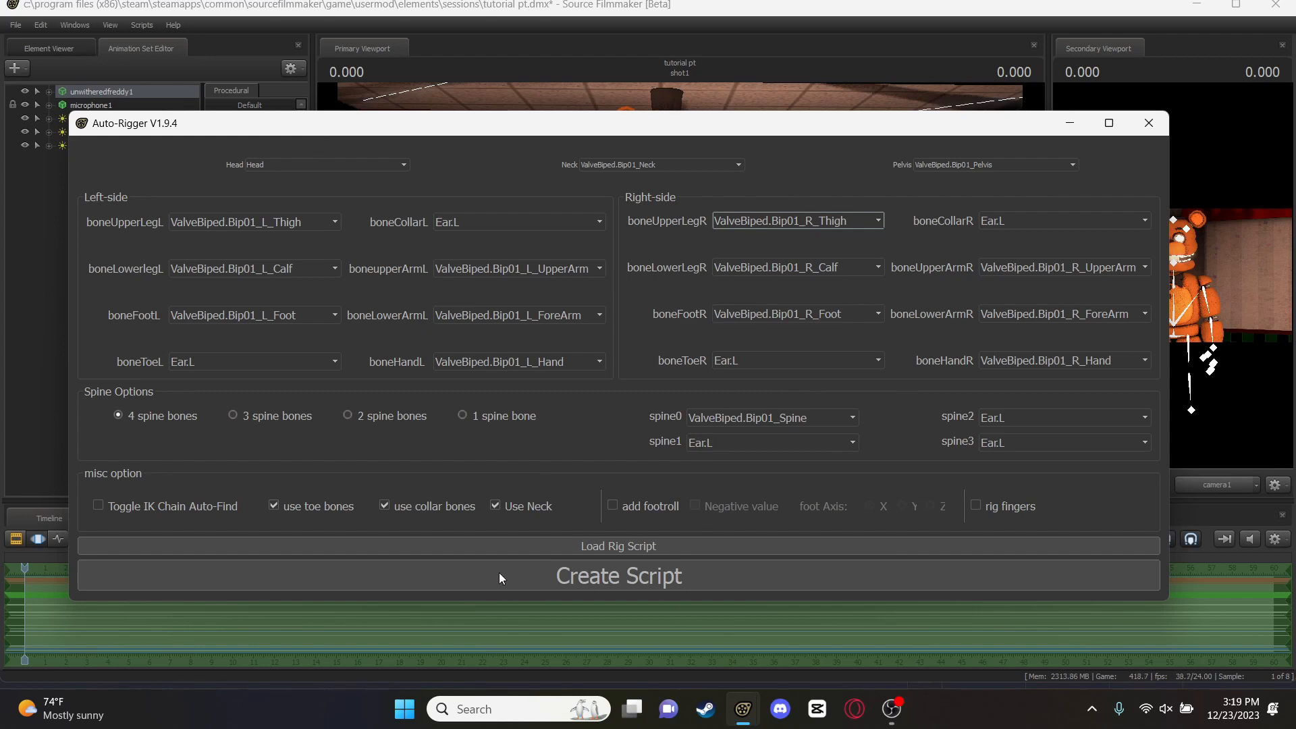
pyautogui.click(471, 579)
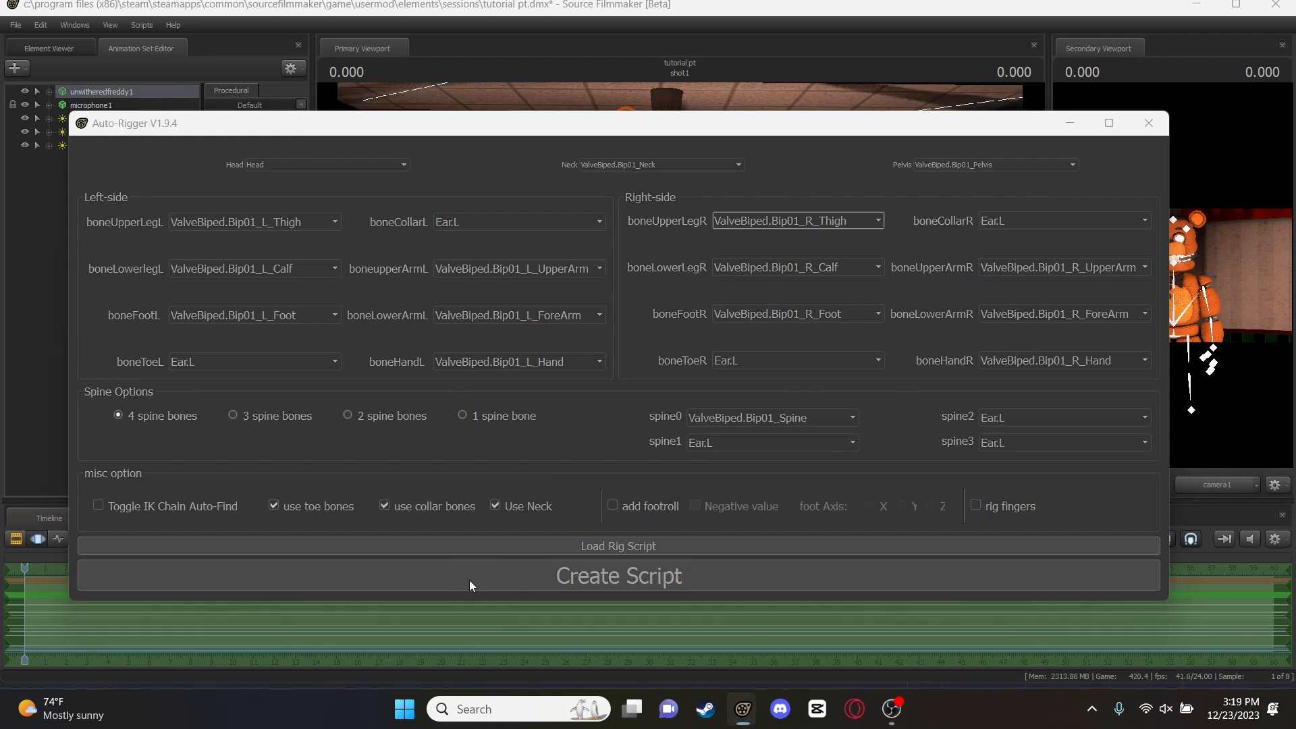
pyautogui.click(658, 403)
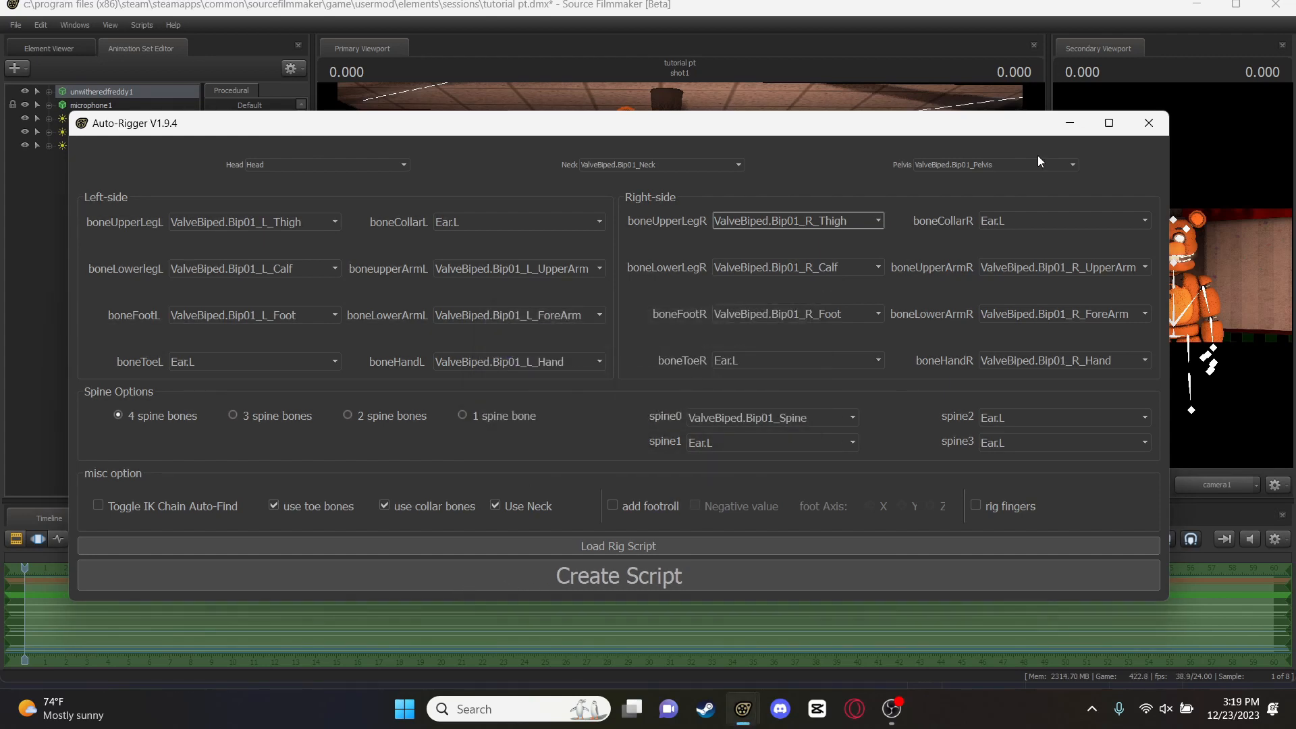
pyautogui.click(1148, 122)
# Run a script from the umfc group and dismiss its information dialog
pyautogui.click(142, 25)
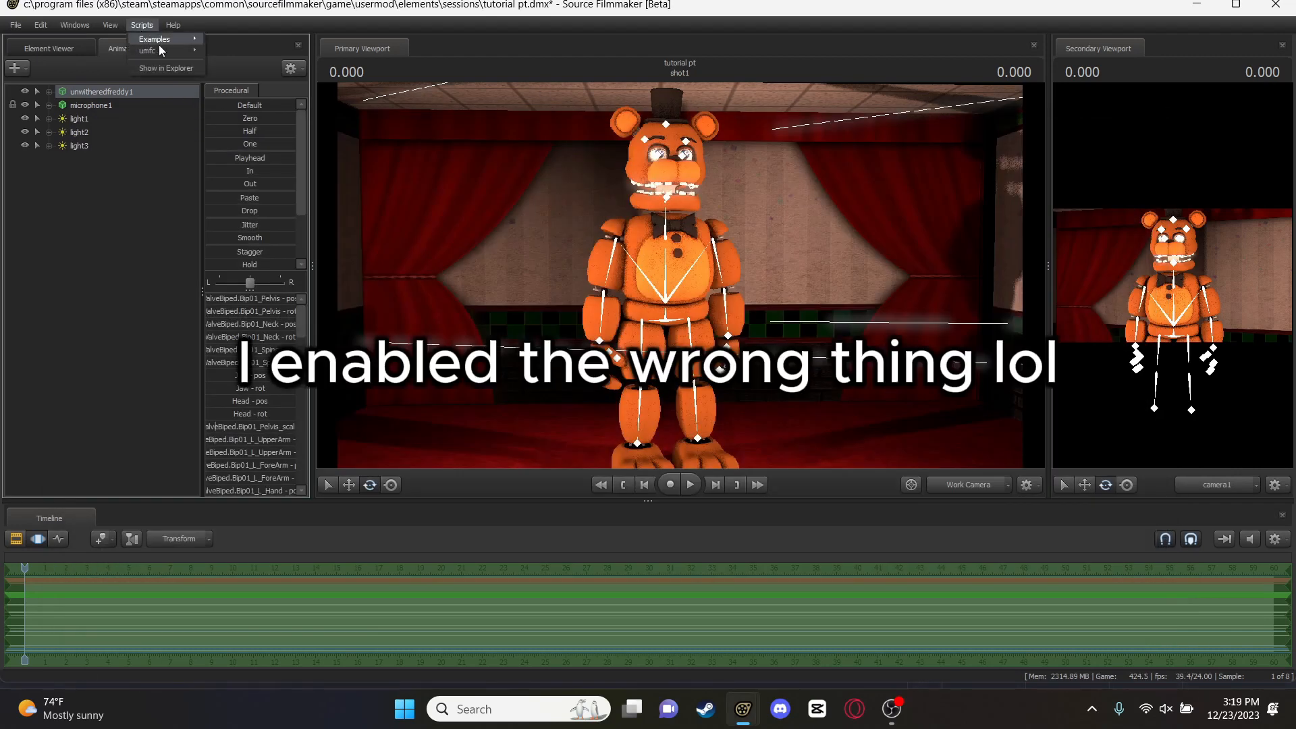
pyautogui.moveTo(183, 51)
pyautogui.click(242, 51)
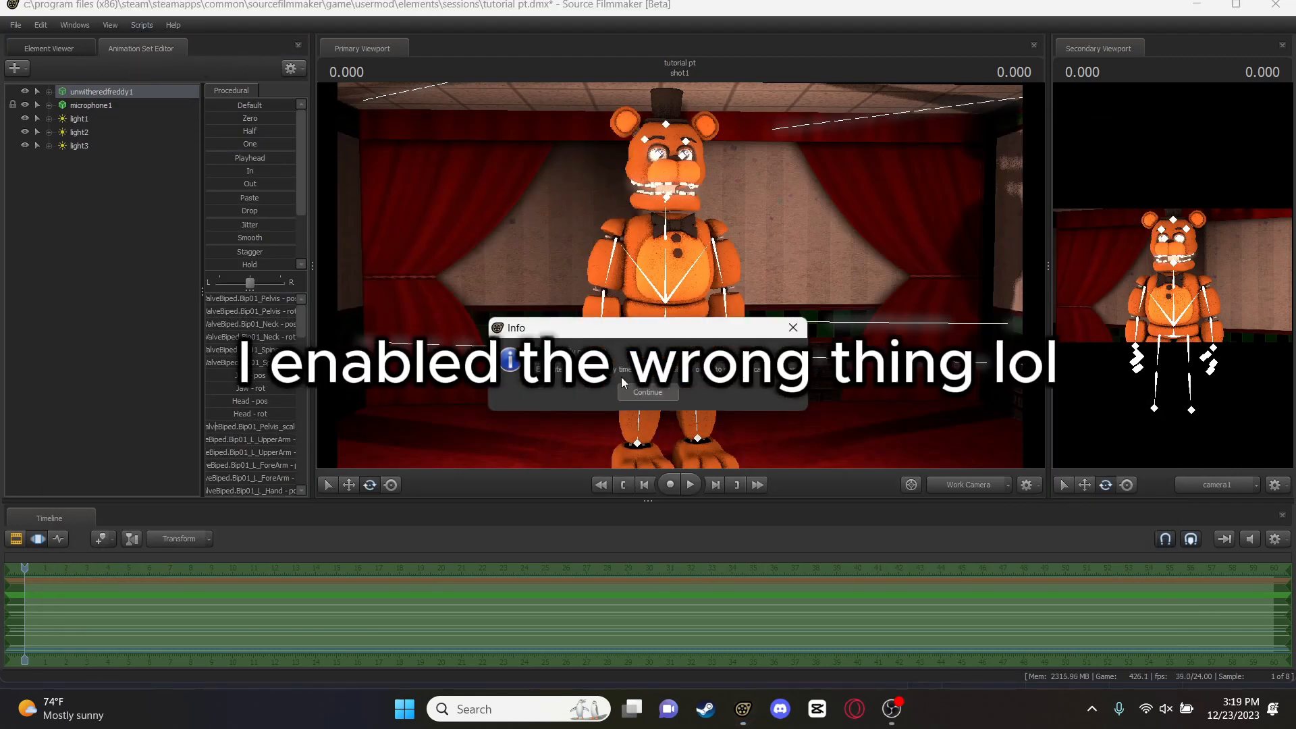
pyautogui.click(644, 391)
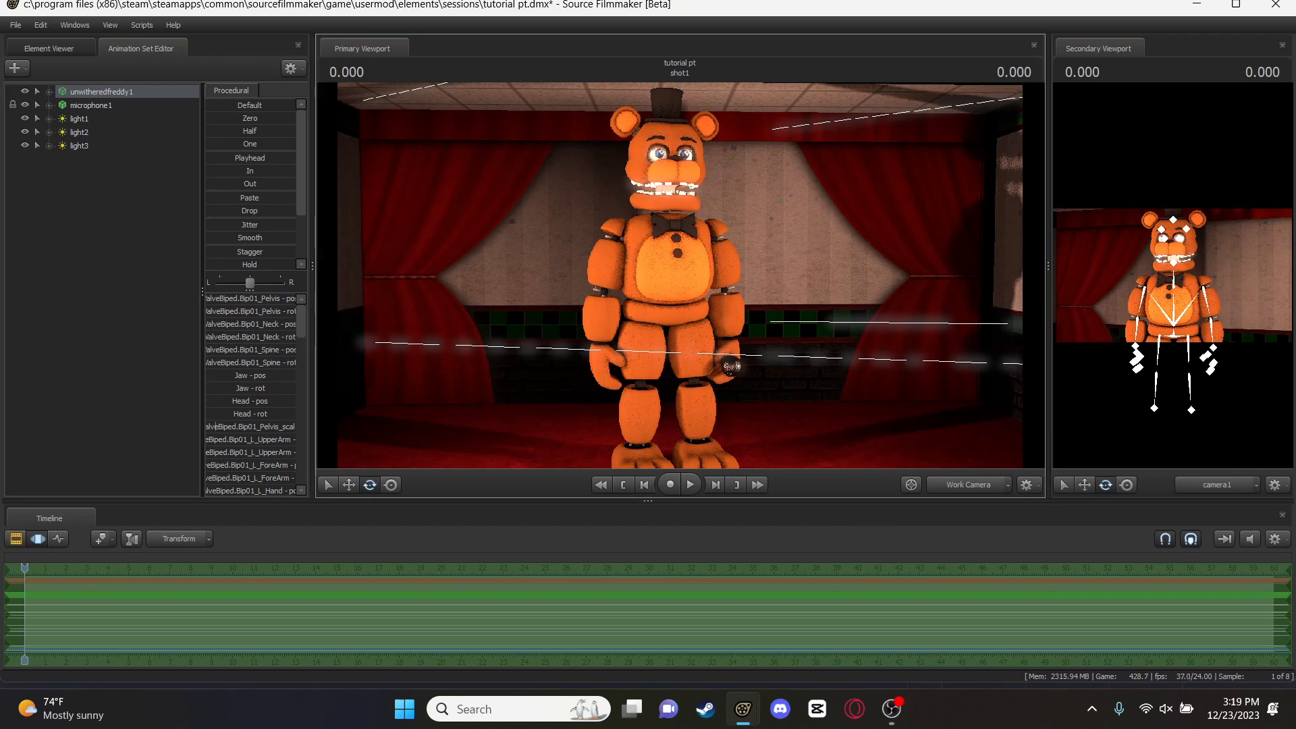
# Apply the rig_unwitheredfreddy rig to the unwitheredfreddy1 animation set
pyautogui.rightClick(156, 86)
pyautogui.moveTo(235, 228)
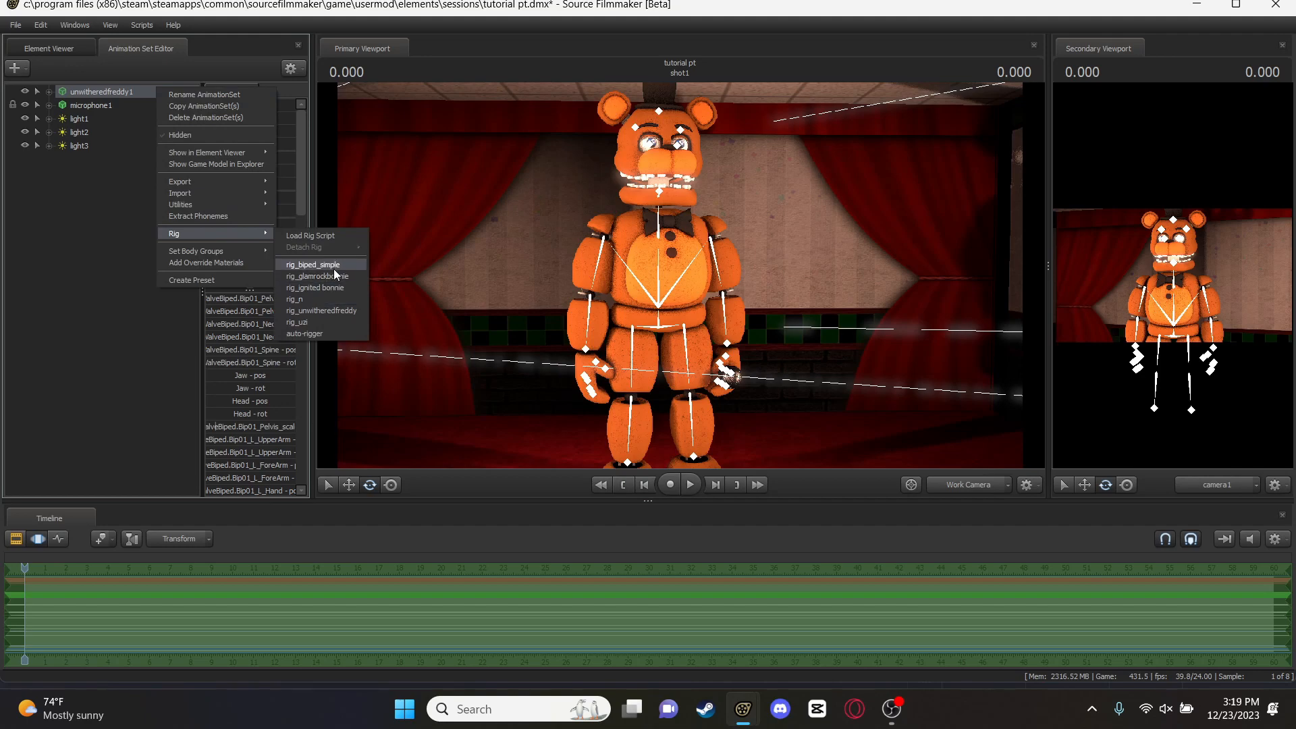
pyautogui.click(331, 310)
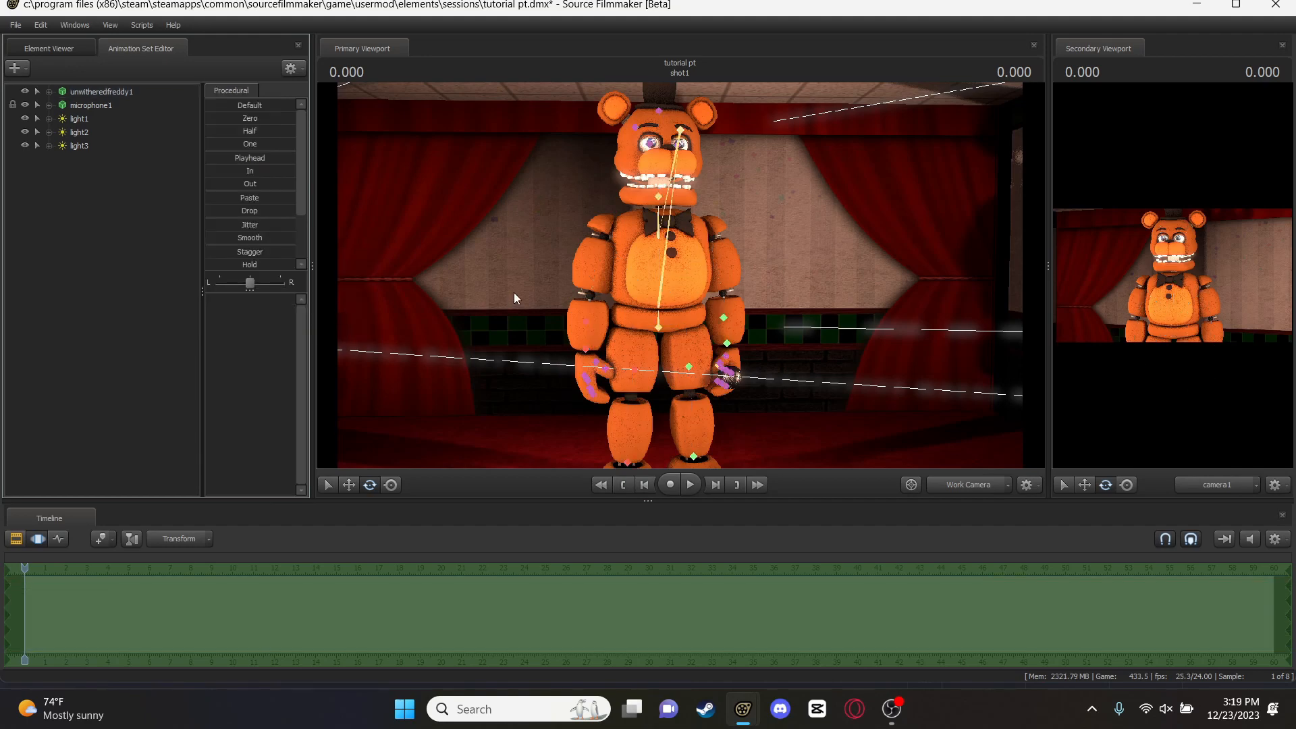
# Try moving the rigged Freddy with the rig_pelvis control and undo the change
pyautogui.moveTo(514, 294); pyautogui.dragTo(694, 236)
pyautogui.click(653, 255)
pyautogui.moveTo(832, 237)
pyautogui.mouseDown()
pyautogui.moveTo(891, 226)
pyautogui.moveTo(803, 209)
pyautogui.moveTo(812, 226)
pyautogui.mouseUp()
pyautogui.press('d')
pyautogui.press('s')
pyautogui.hotkey('ctrl', 'z')
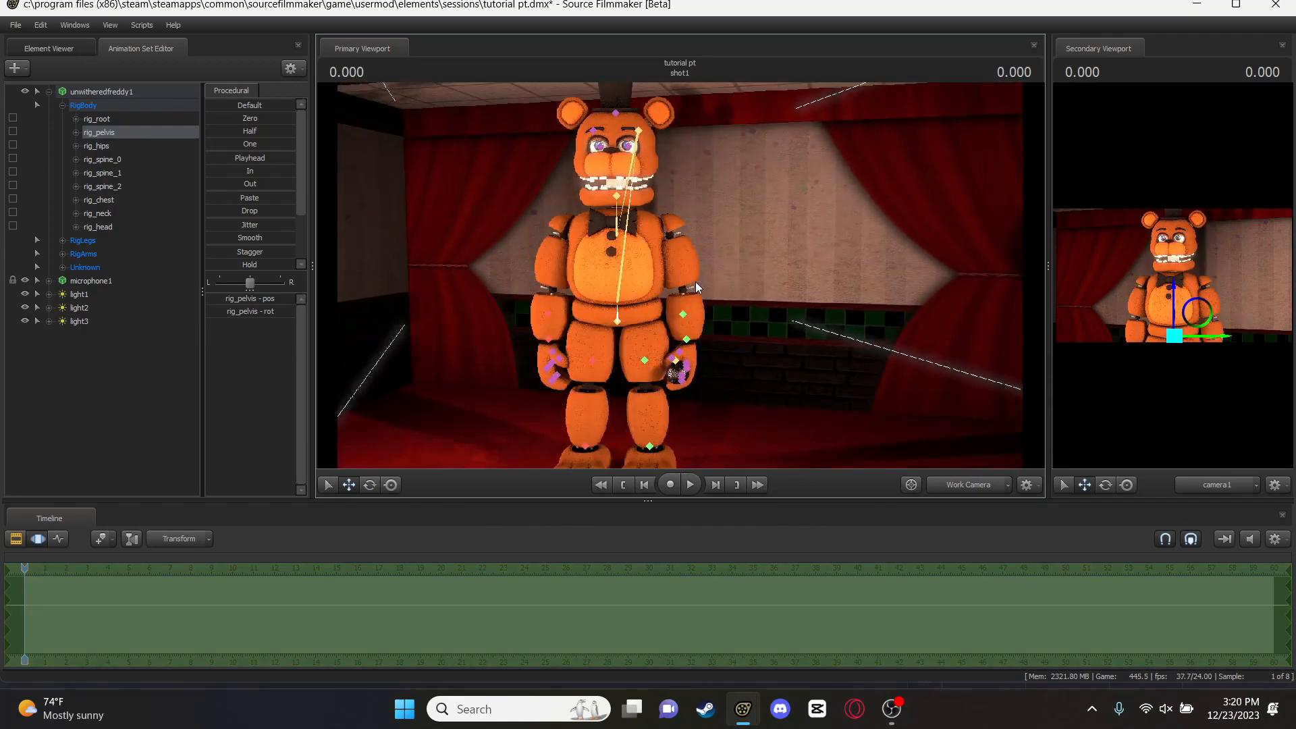
# Detach the rig_biped_unwitheredfreddy rig from the unwitheredfreddy1 animation set
pyautogui.rightClick(126, 93)
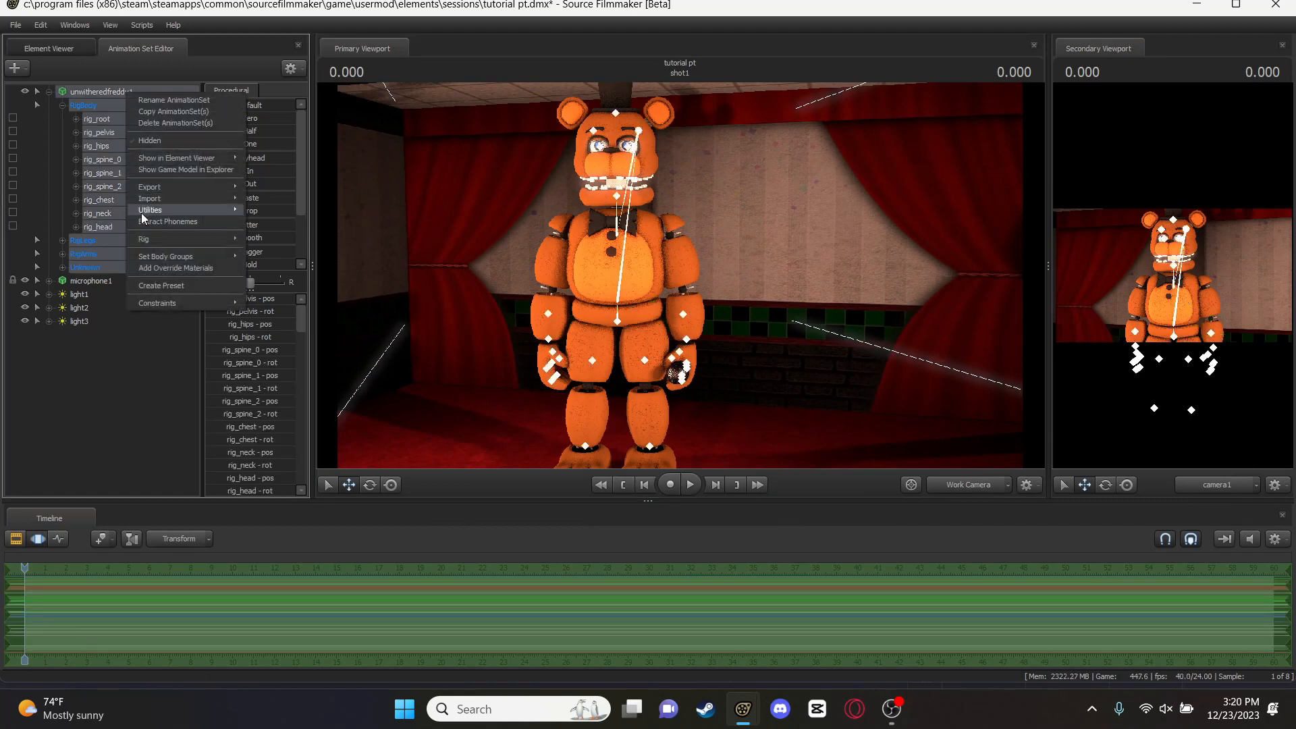
pyautogui.moveTo(182, 239)
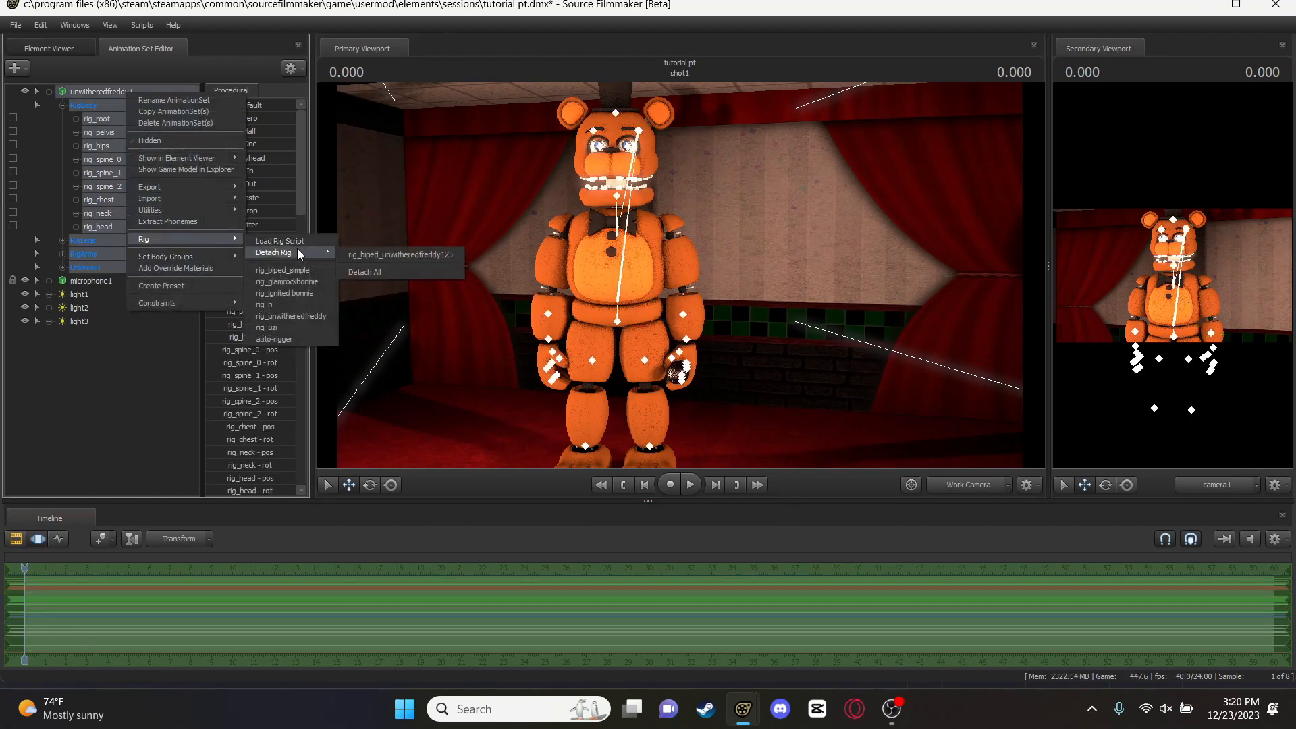
pyautogui.click(383, 255)
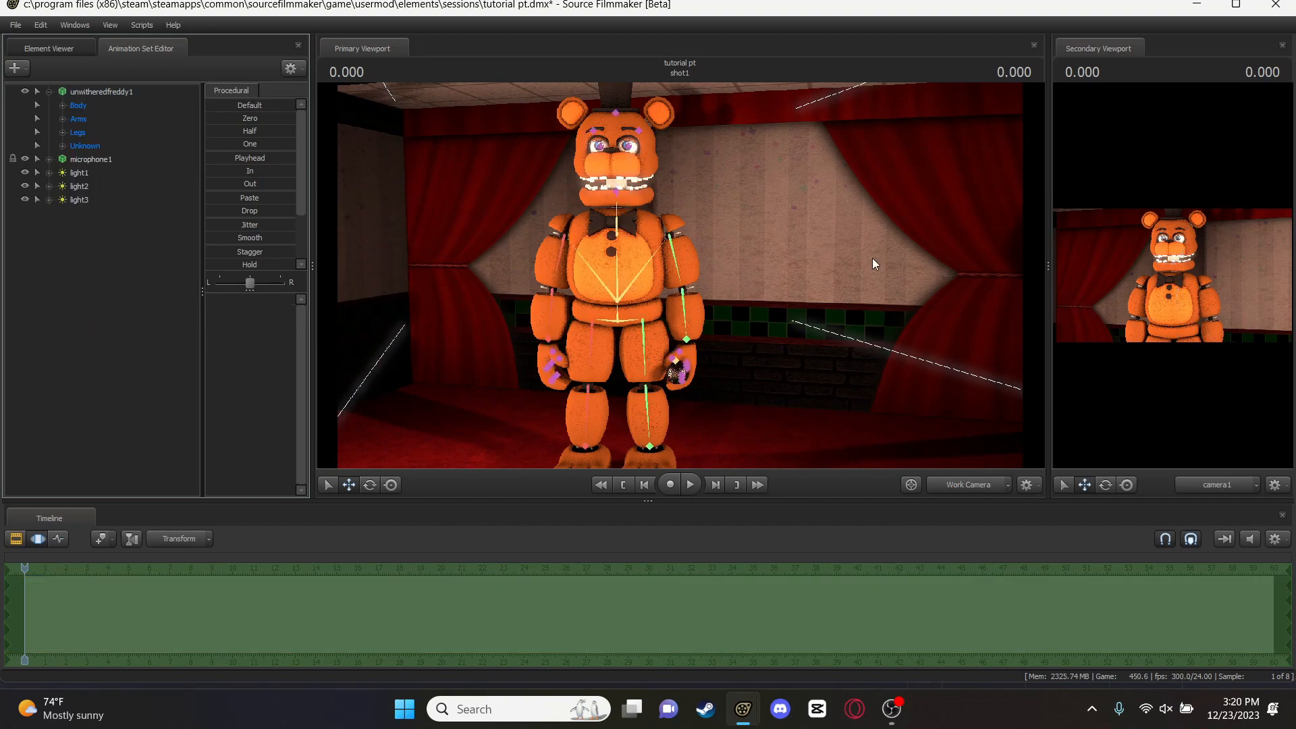
# Rotate the ValveBiped.Bip01_L_ForeArm bone upward to raise Freddy's microphone hand in front of his chest
pyautogui.moveTo(869, 258); pyautogui.dragTo(908, 263)
pyautogui.press('w')
pyautogui.press('a')
pyautogui.press('a')
pyautogui.moveTo(681, 275); pyautogui.dragTo(686, 274)
pyautogui.click(716, 307)
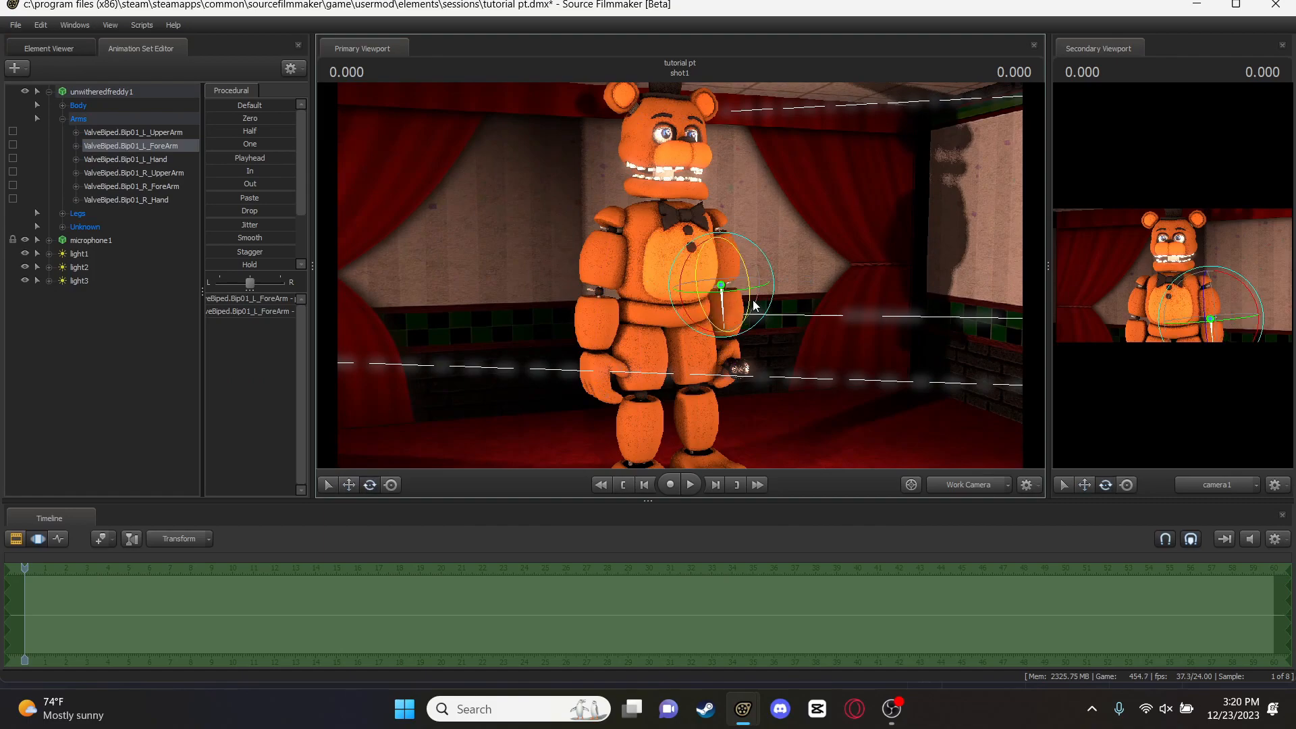
pyautogui.moveTo(752, 300); pyautogui.dragTo(707, 200)
# Rotate the Control_L_Finger1, Control_L_Finger2 and Control_L_Finger3 bones together to curl Freddy's left fingers around the microphone
pyautogui.press('w')
pyautogui.moveTo(708, 199); pyautogui.dragTo(682, 277)
pyautogui.press('a')
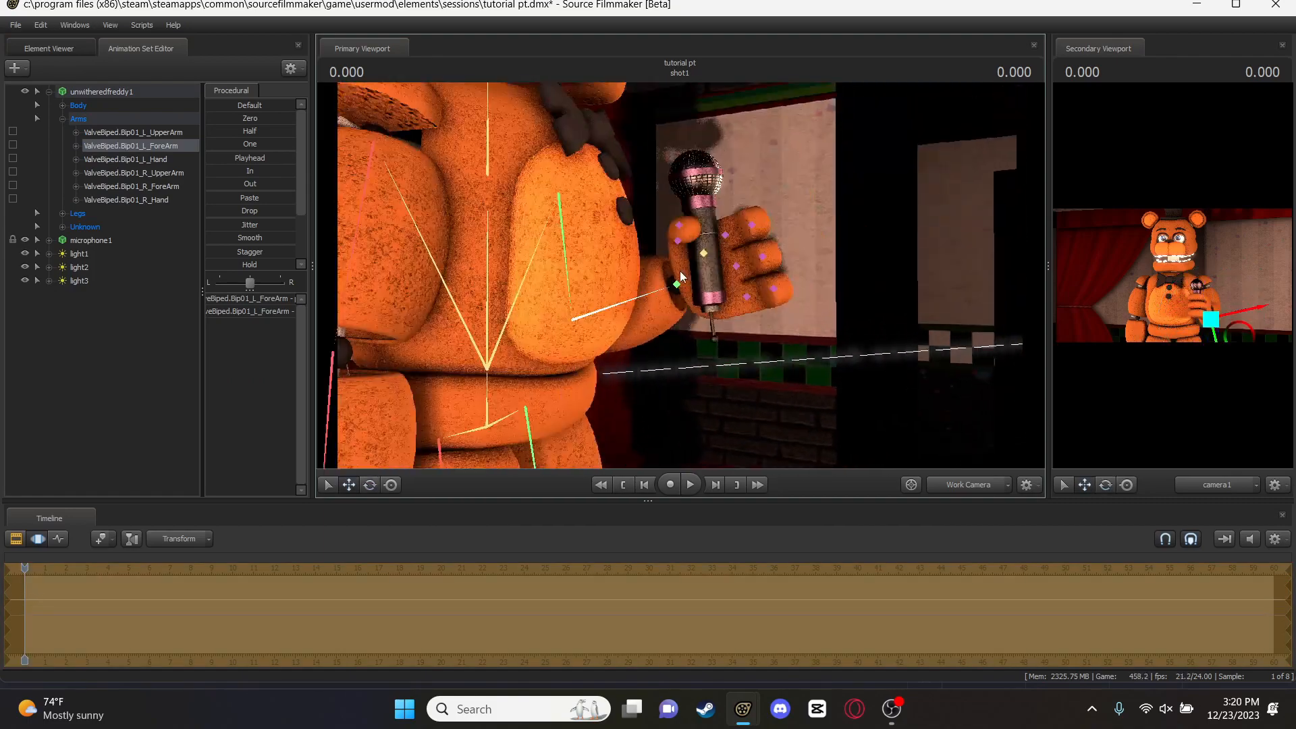
pyautogui.keyDown('ctrl'); pyautogui.click(725, 235); pyautogui.keyUp('ctrl')
pyautogui.keyDown('ctrl'); pyautogui.keyDown('shift'); pyautogui.click(736, 266); pyautogui.keyUp('shift'); pyautogui.keyUp('ctrl')
pyautogui.keyDown('ctrl'); pyautogui.click(747, 298); pyautogui.keyUp('ctrl')
pyautogui.press('e')
pyautogui.moveTo(753, 313); pyautogui.dragTo(679, 287)
# Apply the rig_unwitheredfreddy rig again to the unwitheredfreddy1 animation set
pyautogui.press('s')
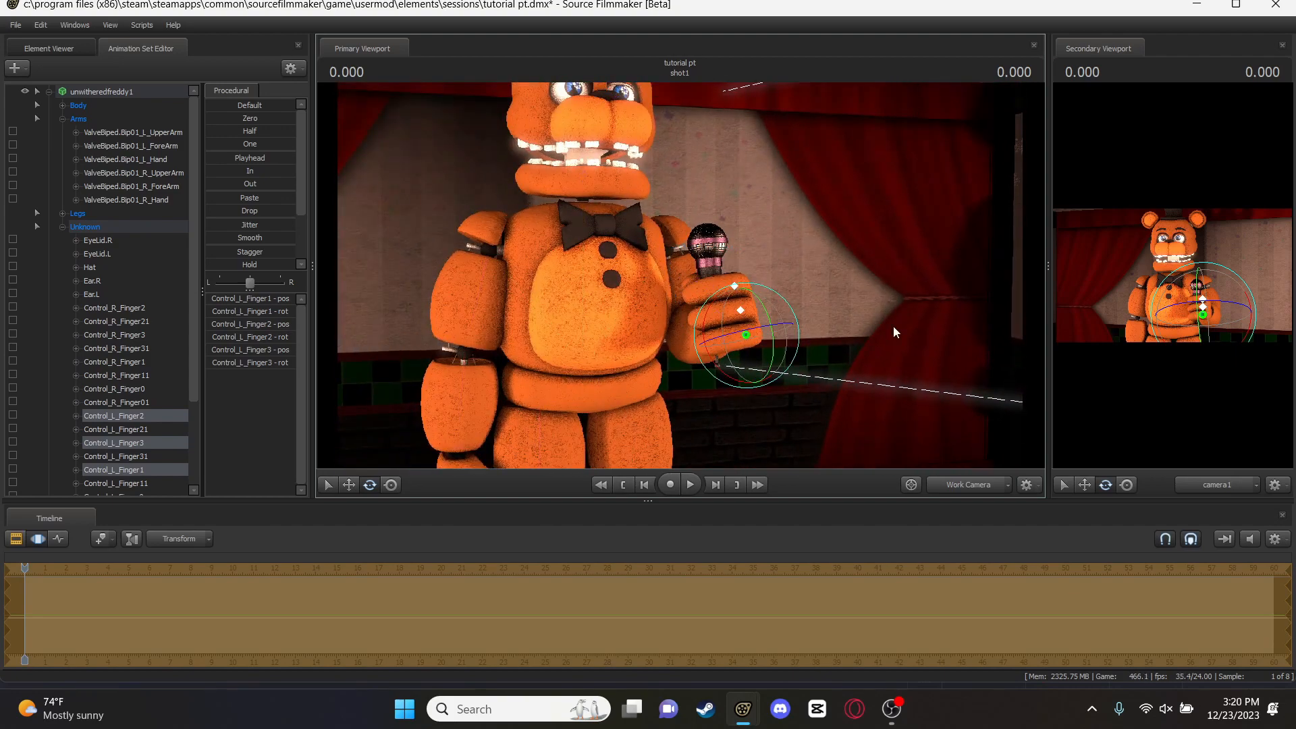
pyautogui.press('s')
pyautogui.moveTo(893, 325); pyautogui.dragTo(680, 286)
pyautogui.keyDown('ctrl'); pyautogui.click(737, 269); pyautogui.keyUp('ctrl')
pyautogui.press('w')
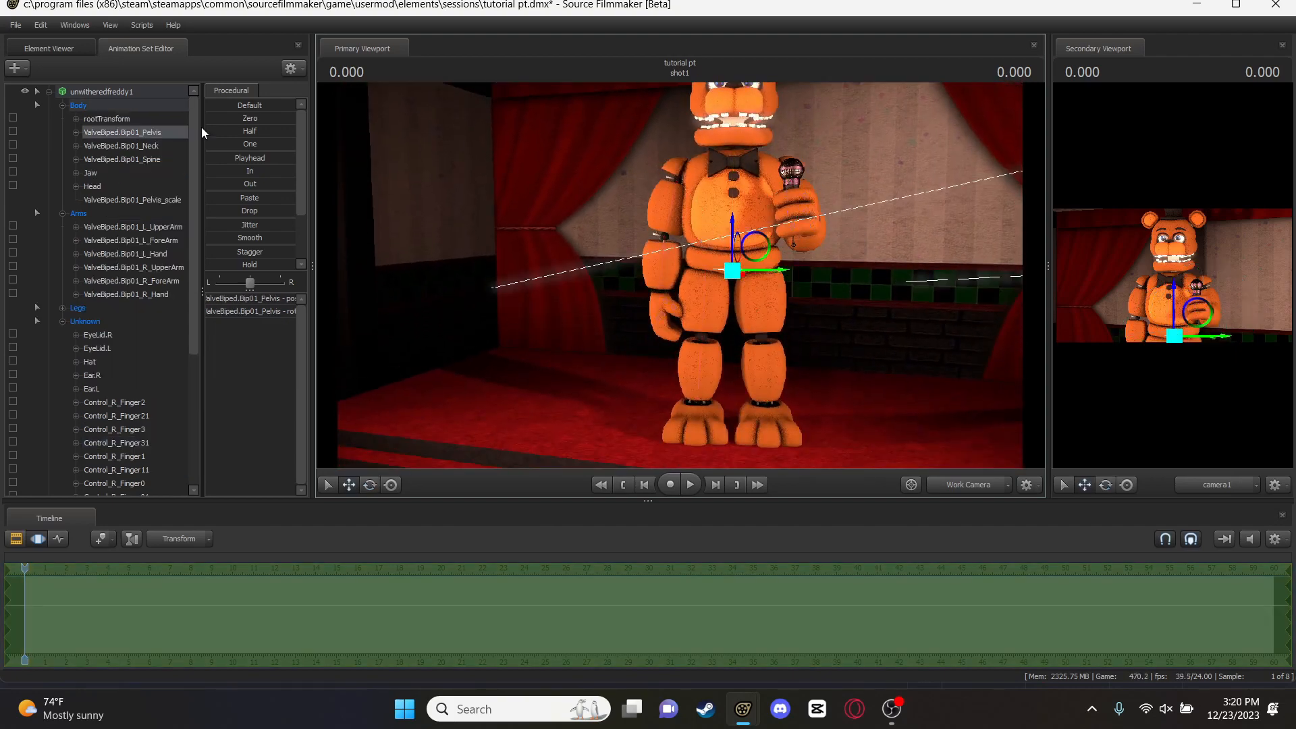
pyautogui.rightClick(134, 92)
pyautogui.moveTo(240, 236)
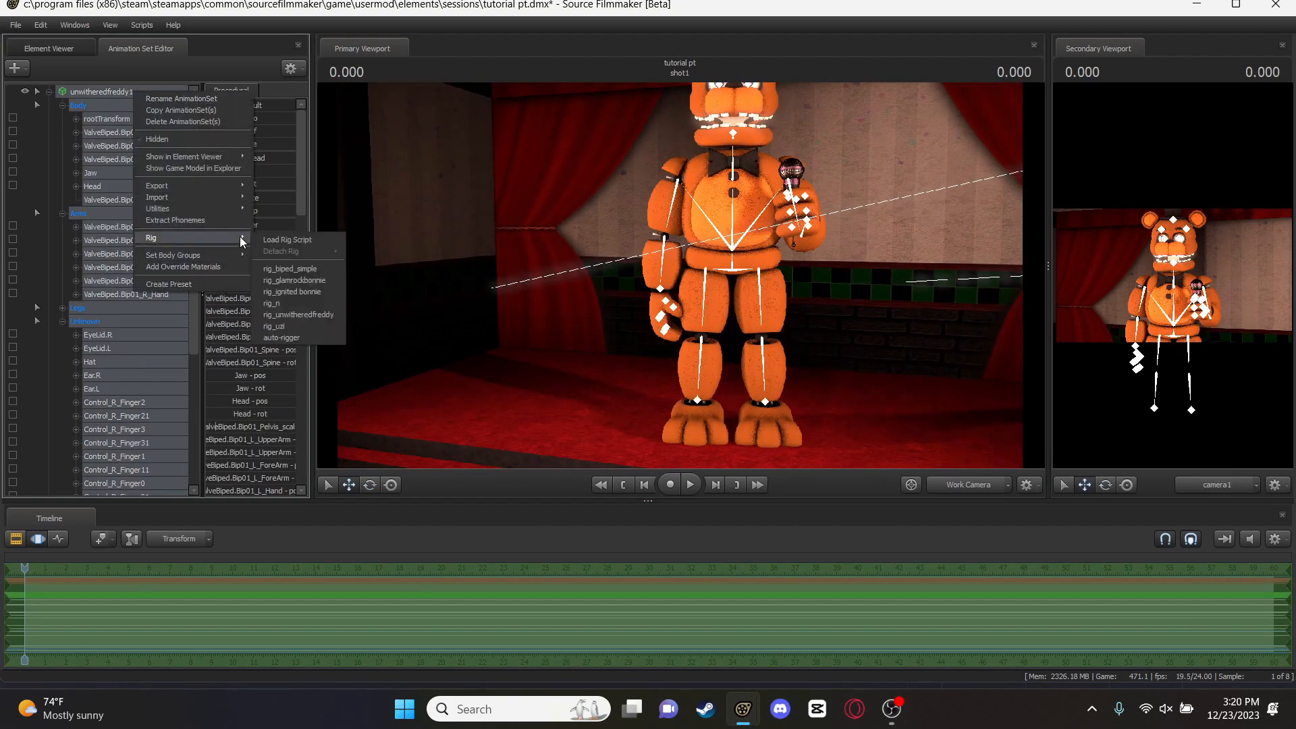
pyautogui.click(321, 312)
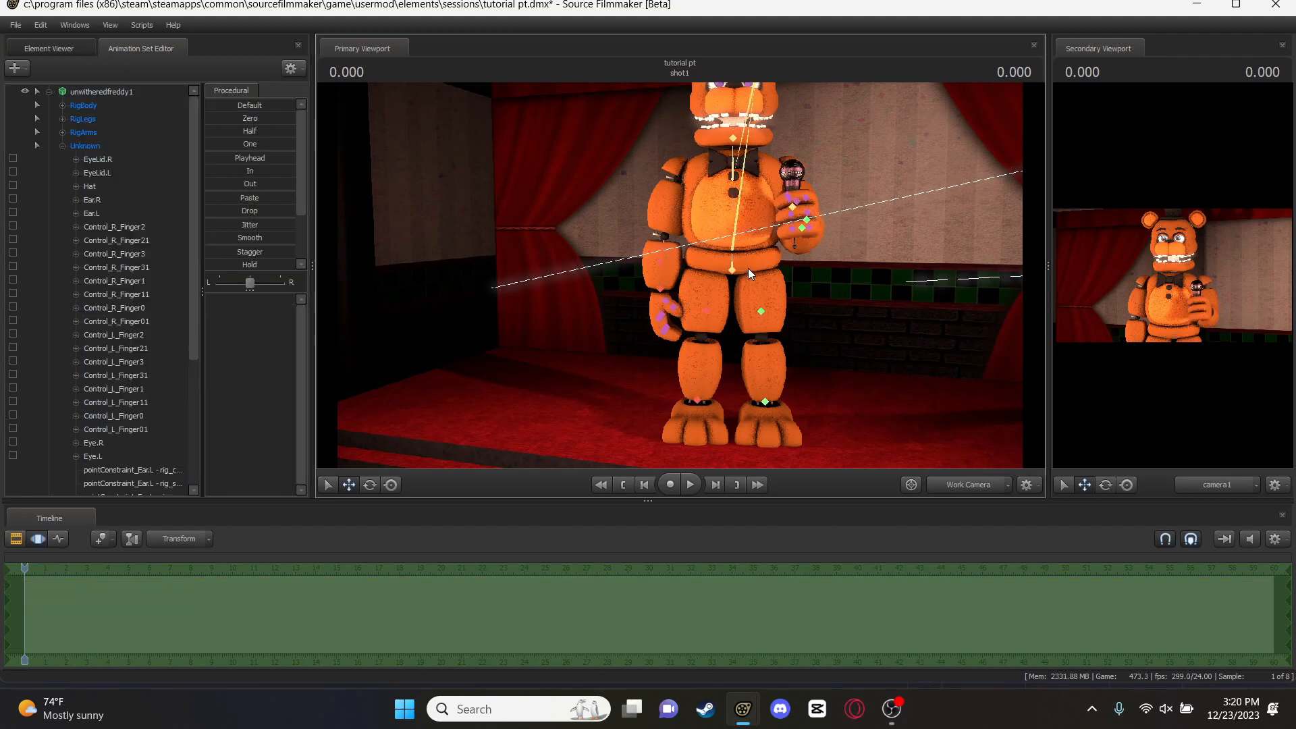
# Lower Freddy's body slightly with the rig_pelvis control and detach the rig from unwitheredfreddy1
pyautogui.click(748, 268)
pyautogui.moveTo(736, 222); pyautogui.dragTo(735, 230)
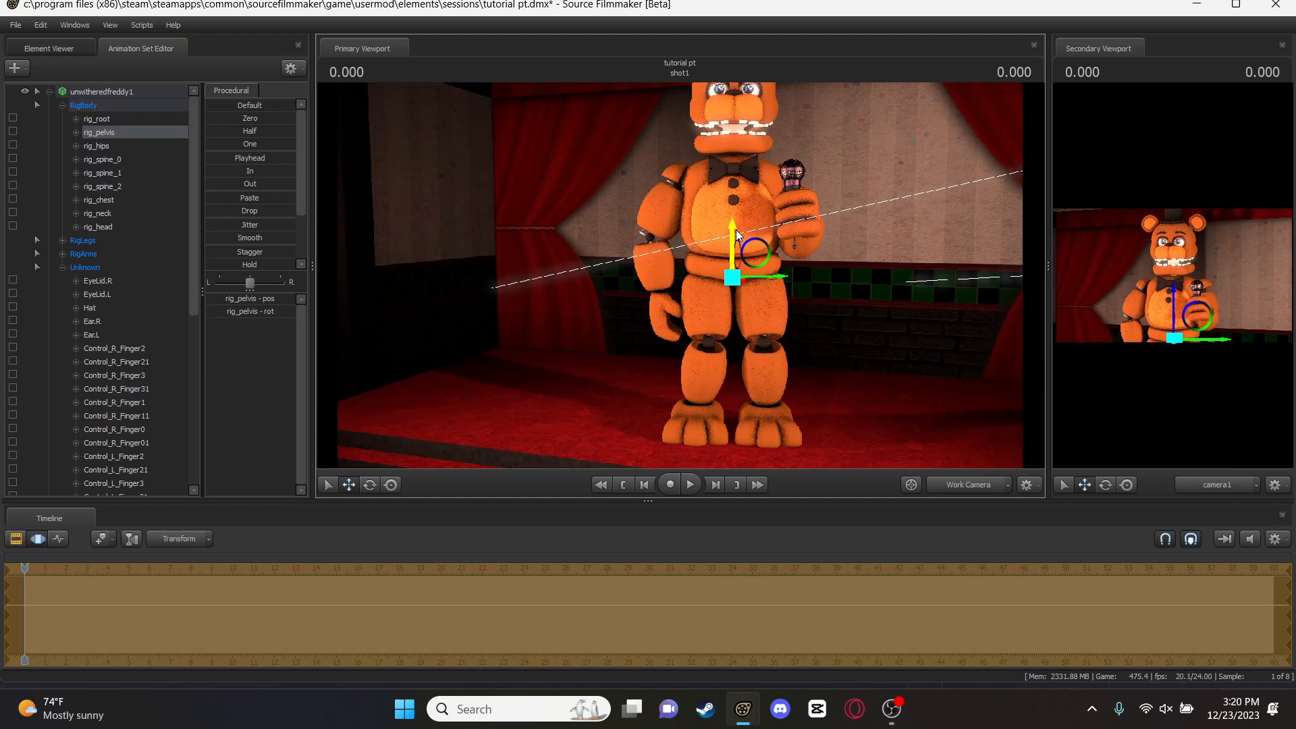
pyautogui.rightClick(107, 89)
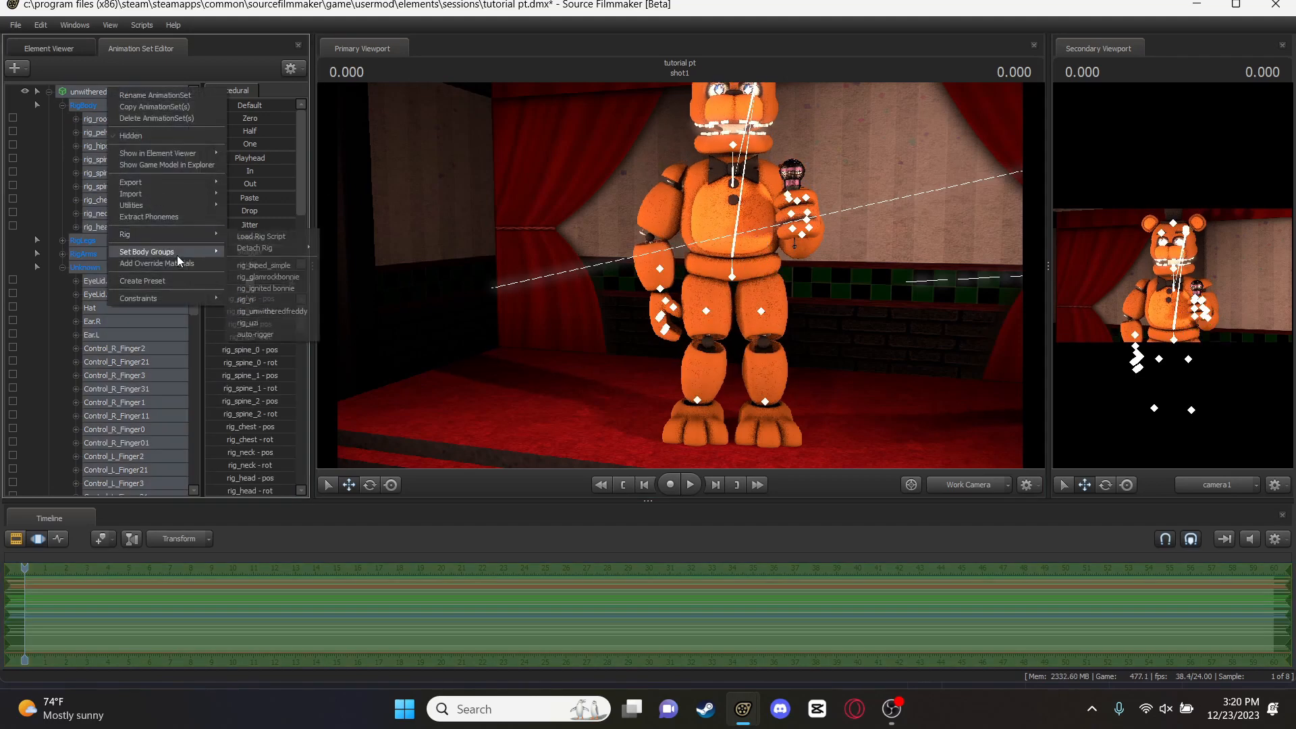
pyautogui.moveTo(205, 232)
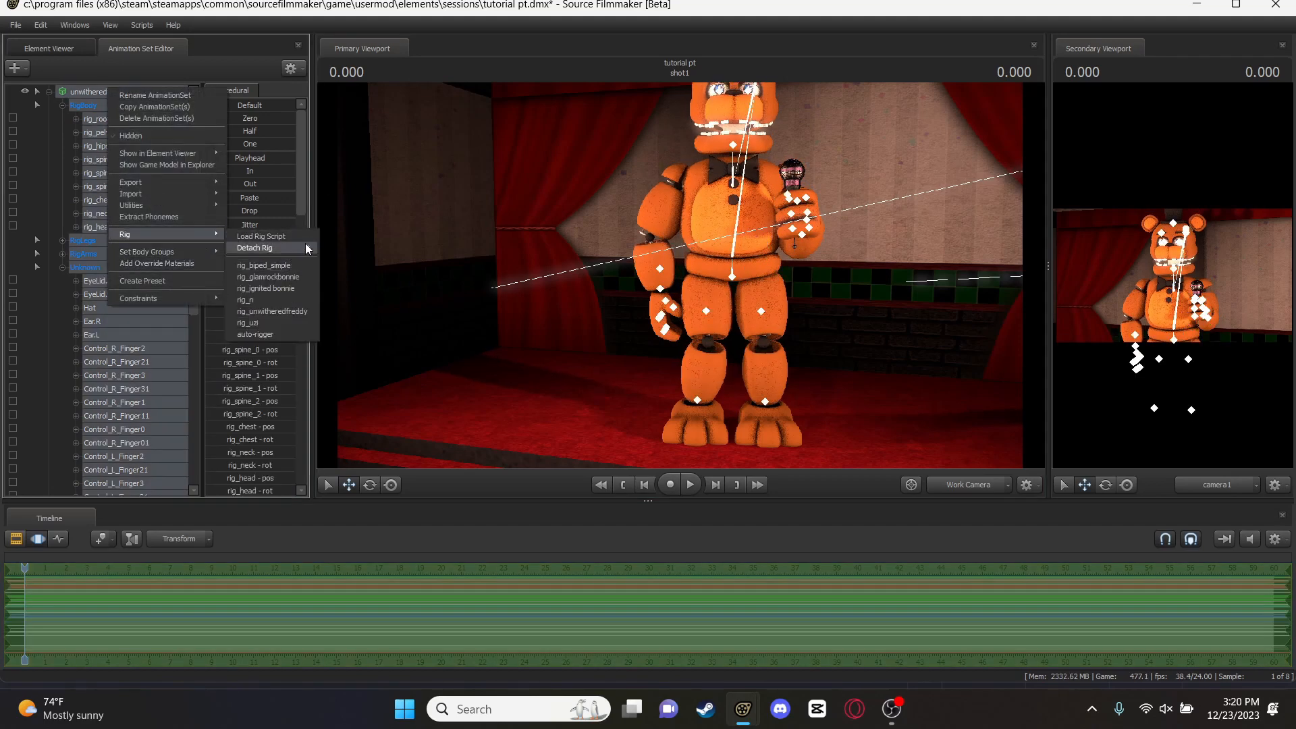
pyautogui.moveTo(300, 248)
pyautogui.click(368, 249)
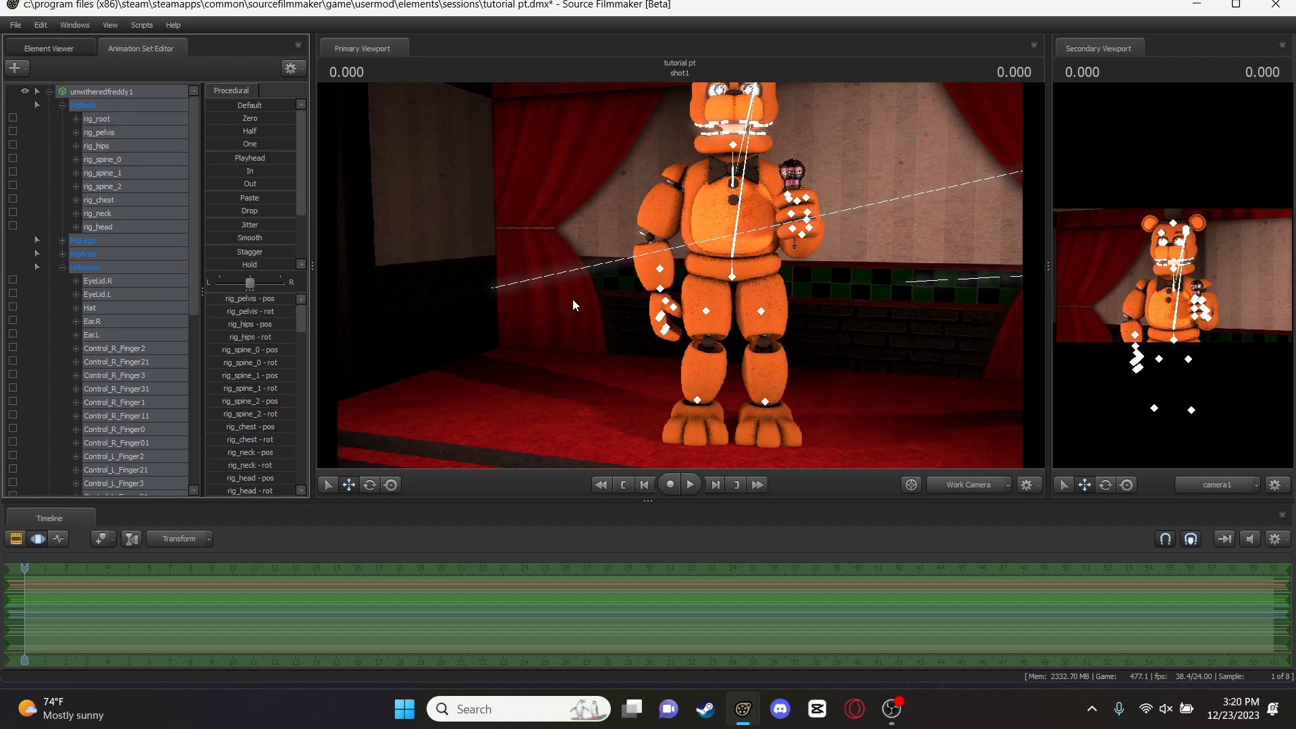
# Rotate Freddy's right upper arm in toward his body and adjust the angle of the right forearm
pyautogui.moveTo(870, 335); pyautogui.dragTo(679, 276)
pyautogui.press('w')
pyautogui.keyDown('ctrl'); pyautogui.click(663, 214); pyautogui.keyUp('ctrl')
pyautogui.press('e')
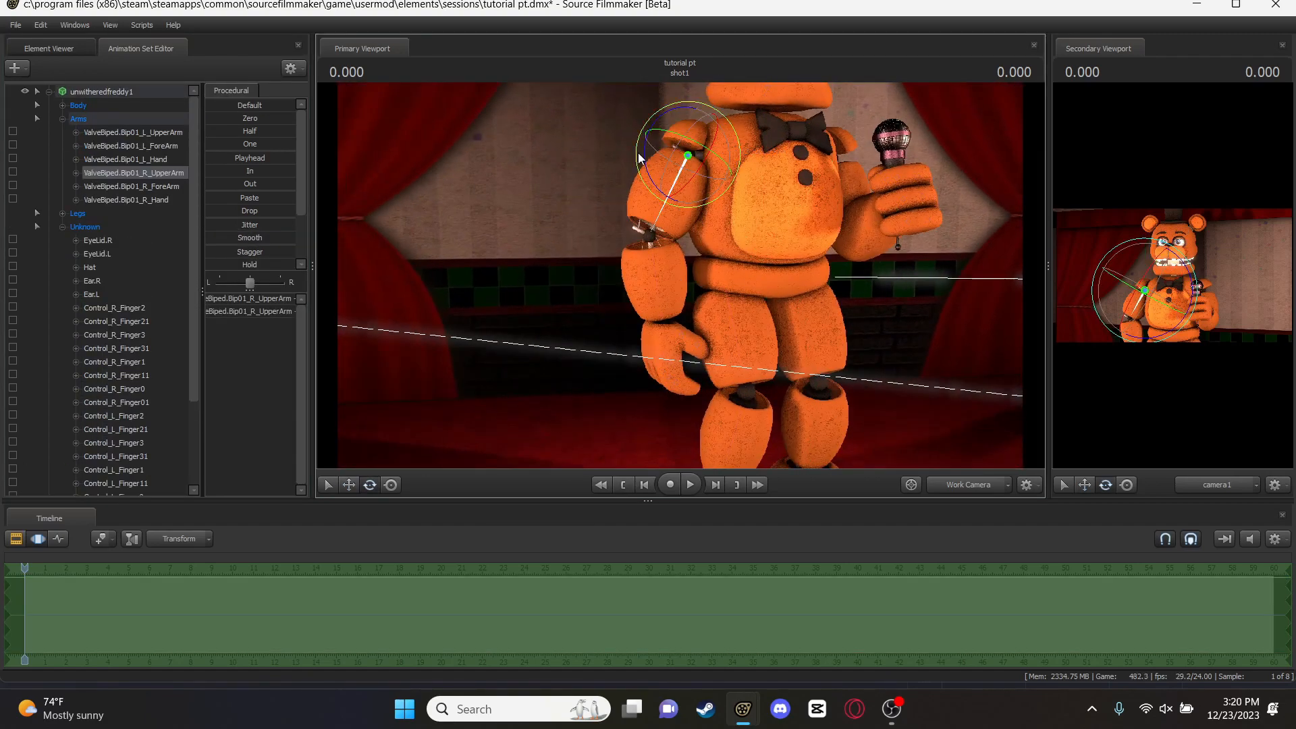
pyautogui.moveTo(643, 148); pyautogui.dragTo(651, 193)
pyautogui.keyDown('ctrl'); pyautogui.click(683, 255); pyautogui.keyUp('ctrl')
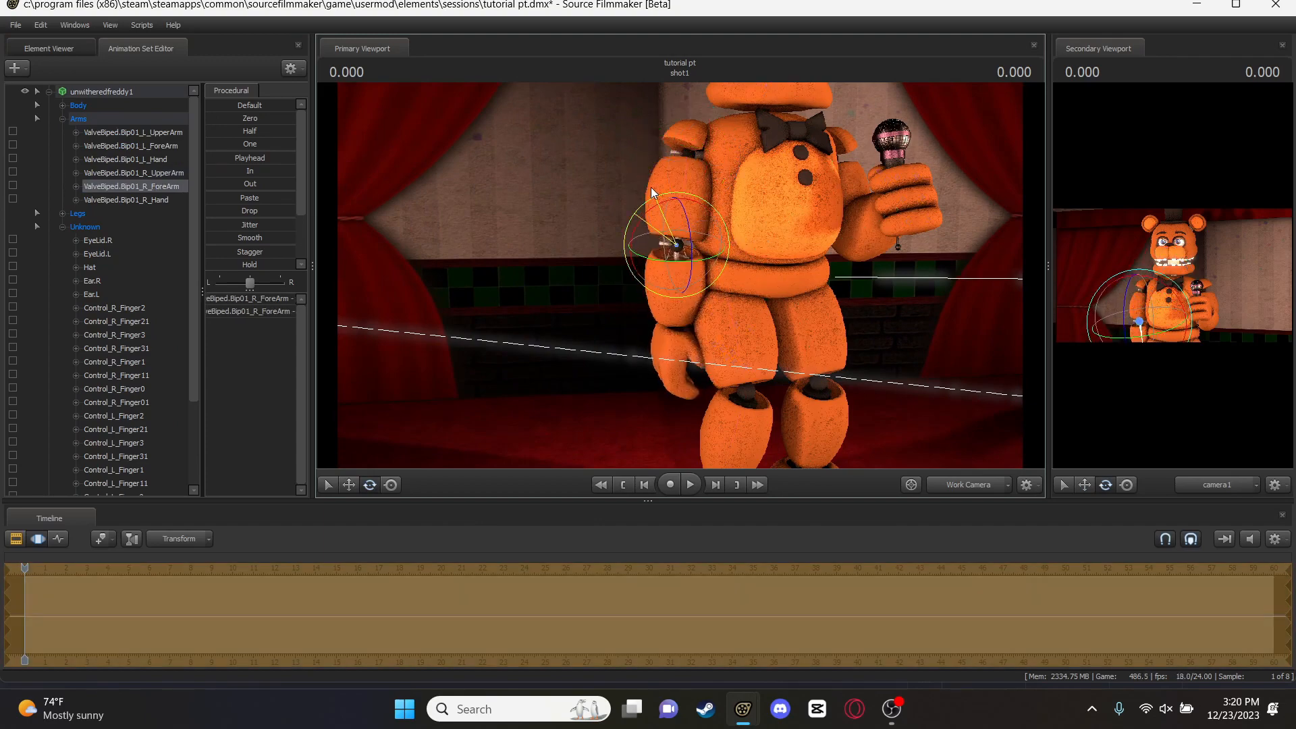
# Rotate the ValveBiped.Bip01_Neck bone to tilt Freddy's head slightly
pyautogui.moveTo(861, 220); pyautogui.dragTo(559, 248)
pyautogui.press('w')
pyautogui.press('d')
pyautogui.press('a')
pyautogui.click(545, 221)
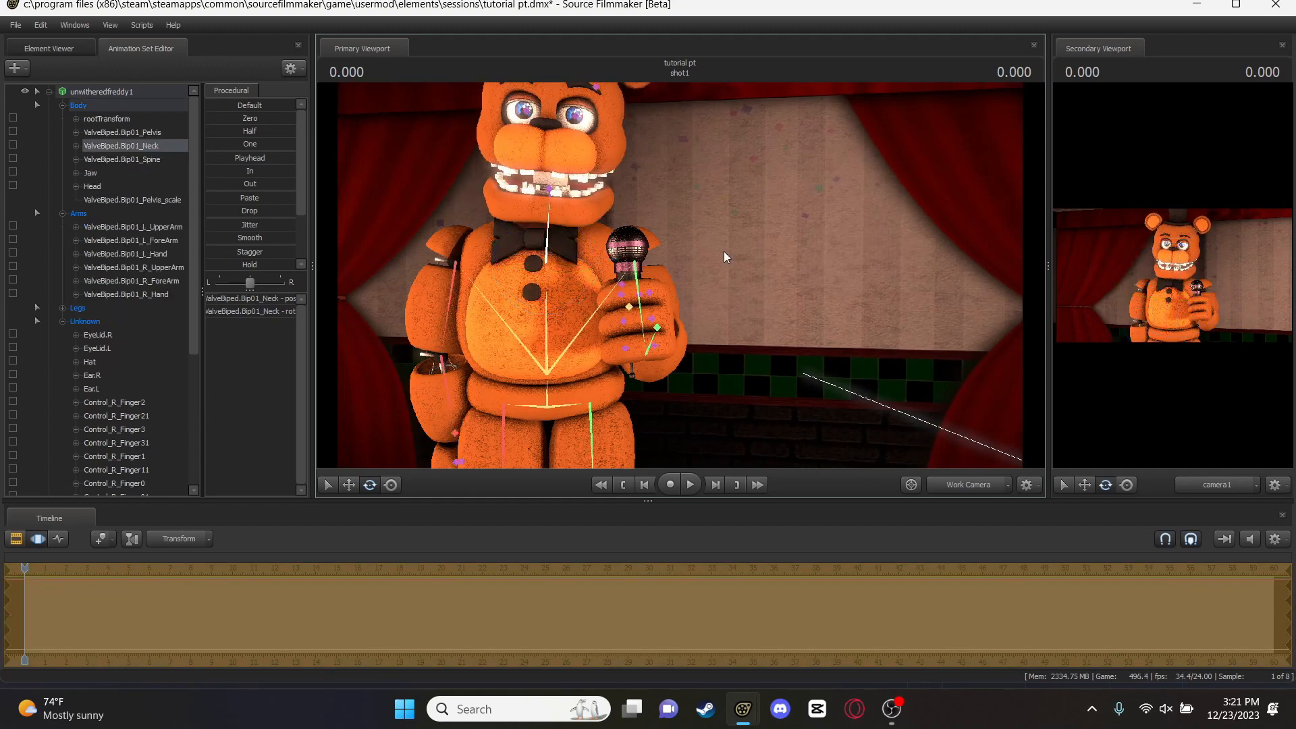
# Rotate the Jaw bone downward to open Freddy's mouth
pyautogui.keyDown('ctrl'); pyautogui.click(723, 252); pyautogui.keyUp('ctrl')
pyautogui.press('s')
pyautogui.moveTo(724, 251); pyautogui.dragTo(679, 274)
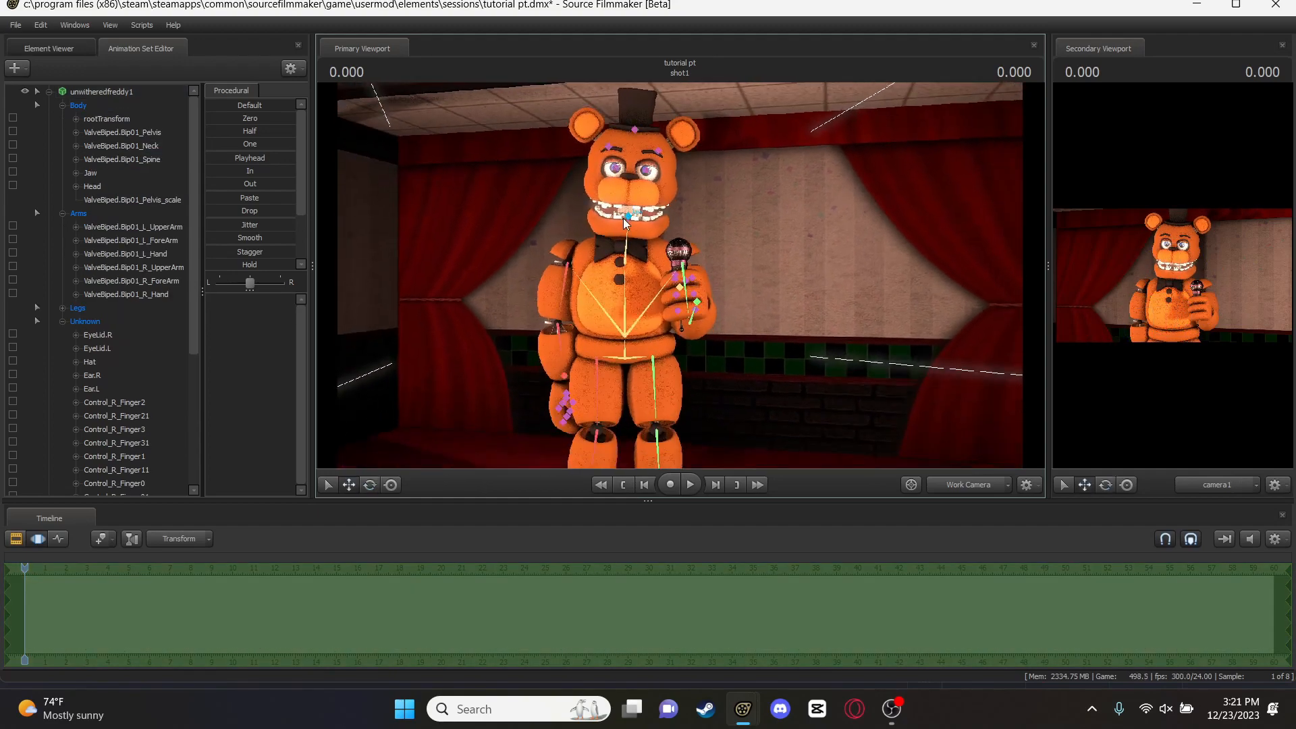
pyautogui.click(622, 218)
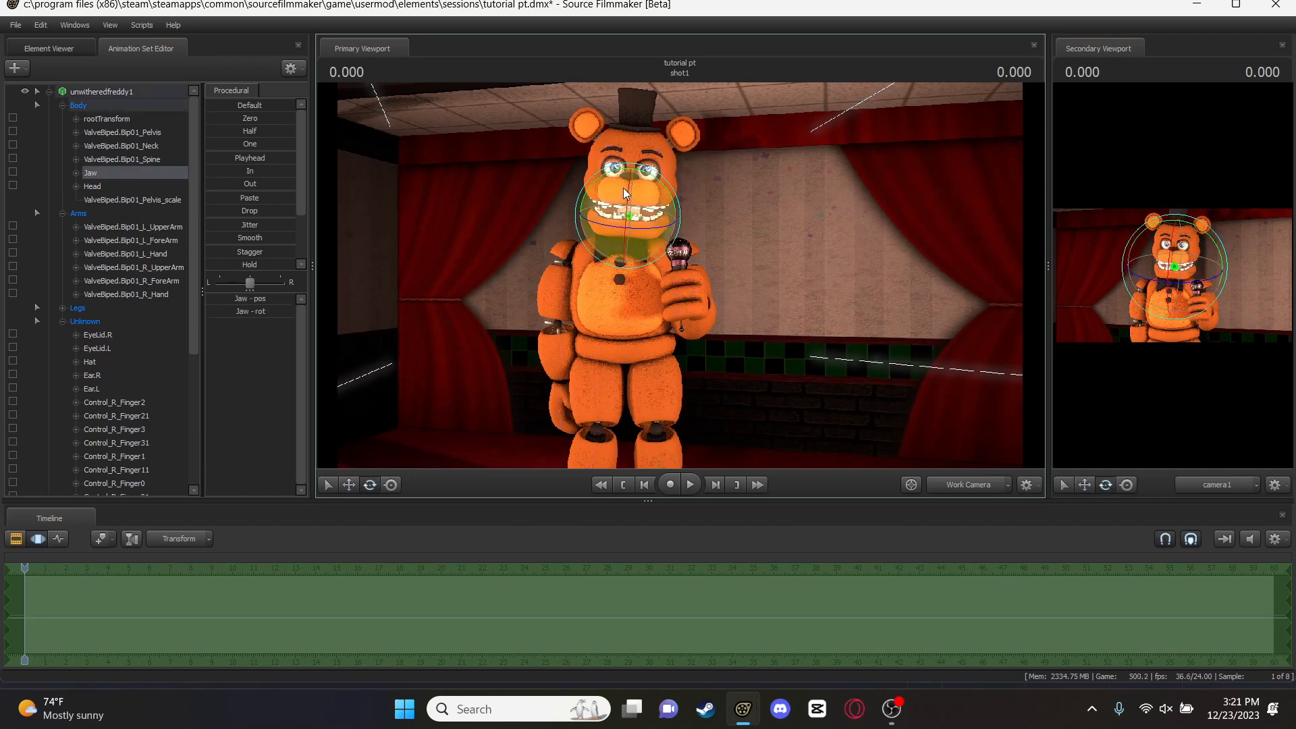
pyautogui.moveTo(626, 197); pyautogui.dragTo(628, 201)
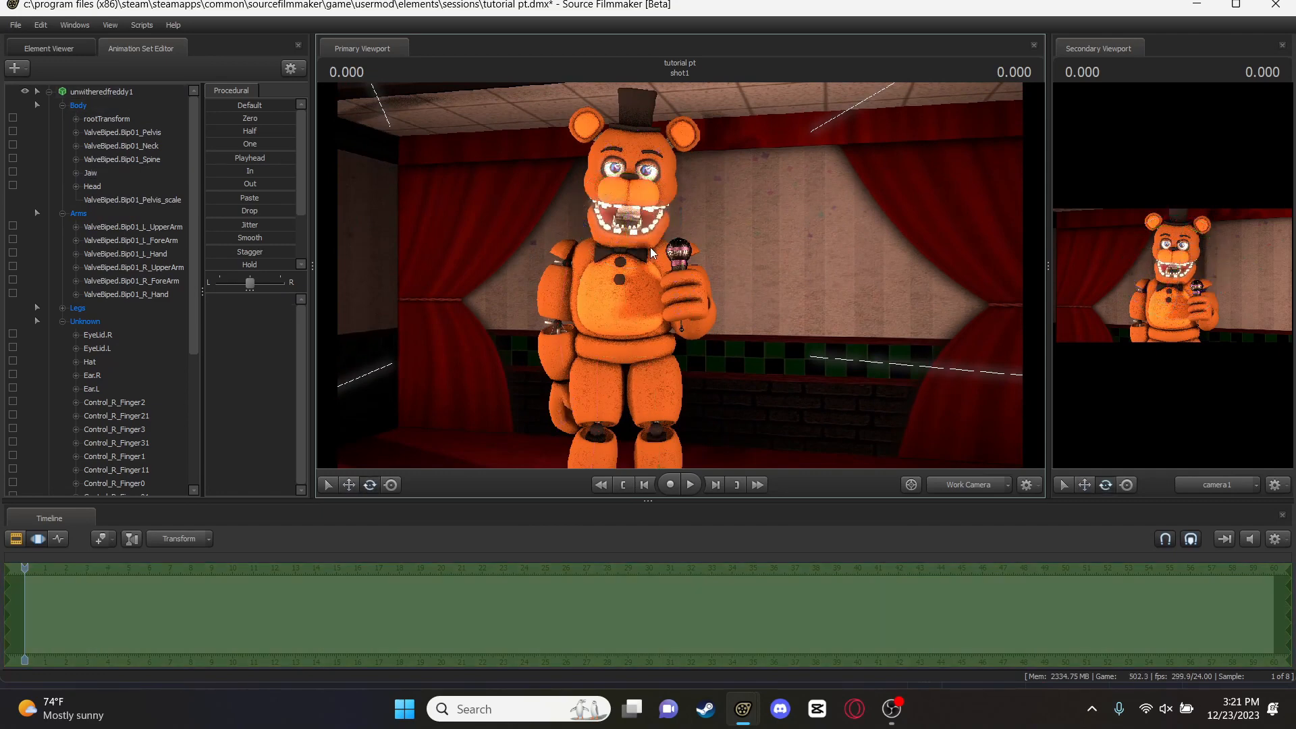
pyautogui.rightClick(812, 249)
pyautogui.moveTo(842, 296)
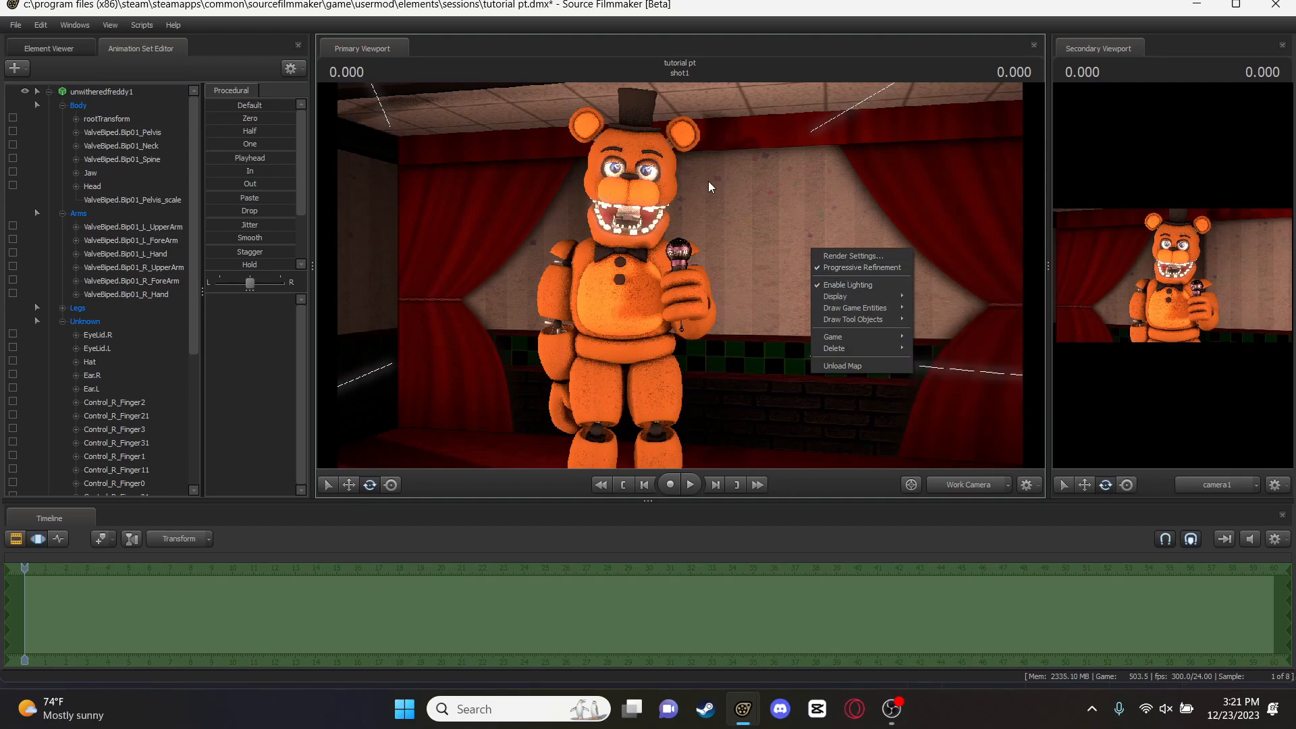
# Reposition camera1 for a close-up of Freddy's face, upper body and microphone
pyautogui.moveTo(707, 181); pyautogui.dragTo(680, 275)
pyautogui.press('w')
pyautogui.press('a')
pyautogui.click(969, 485)
pyautogui.press('w')
pyautogui.press('s')
pyautogui.press('a')
pyautogui.press('w')
pyautogui.press('d')
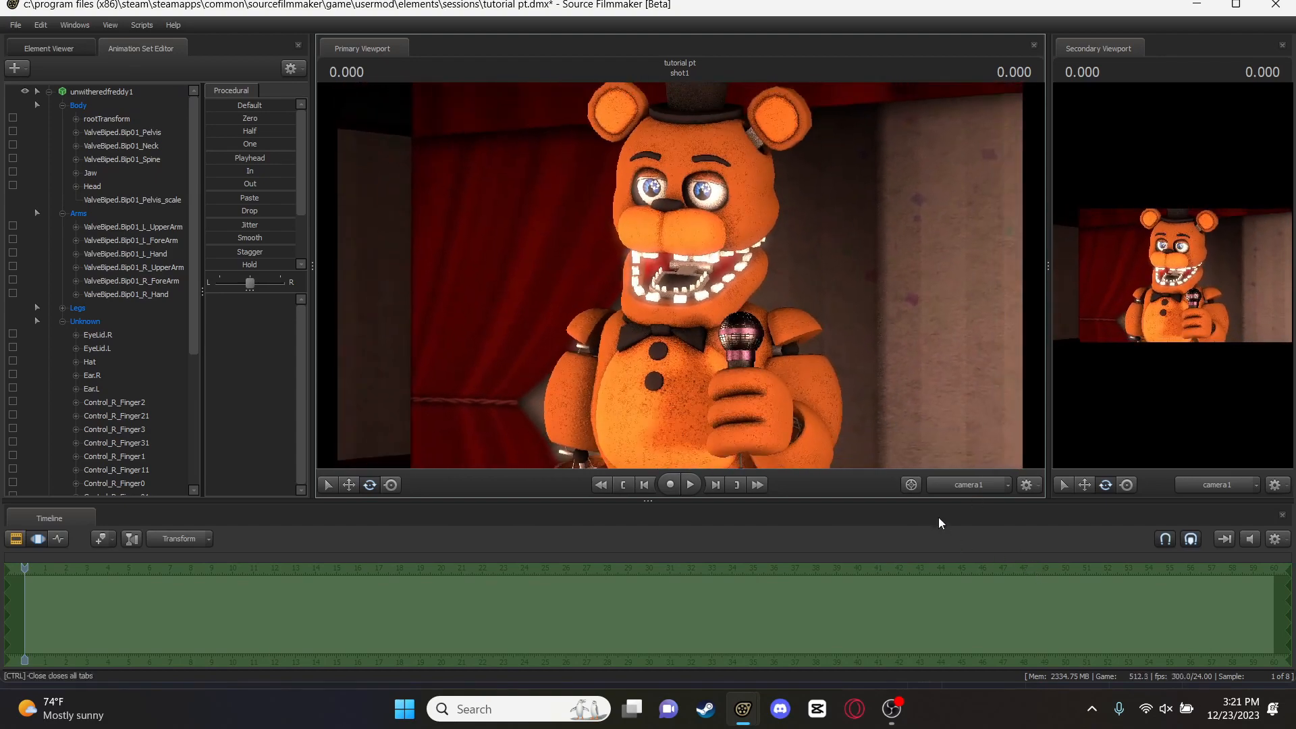
# Return to the work camera and rotate Freddy's right forearm at the elbow joint
pyautogui.click(969, 485)
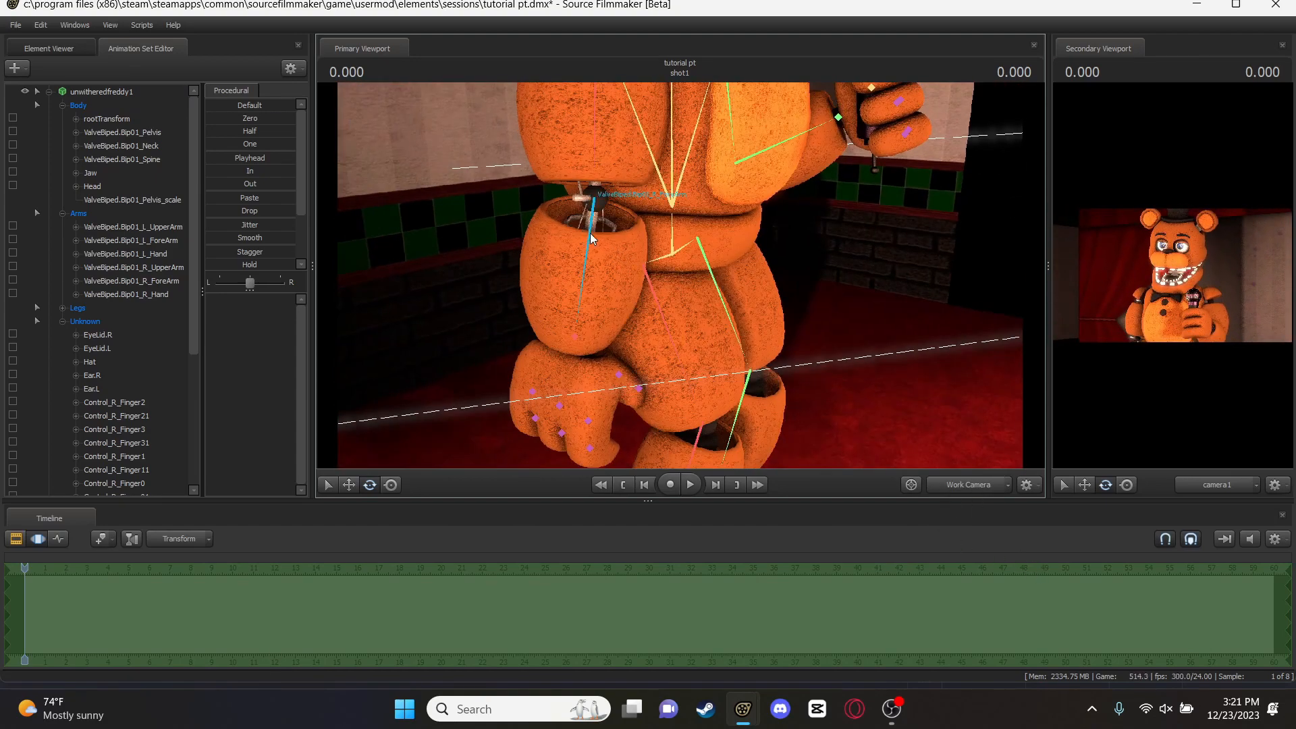
pyautogui.click(590, 233)
pyautogui.moveTo(630, 181); pyautogui.dragTo(666, 244)
pyautogui.click(669, 162)
# Rotate the Ear.R and Ear.L bones to adjust the pose of both of Freddy's ears
pyautogui.press('s')
pyautogui.press('w')
pyautogui.press('s')
pyautogui.press('w')
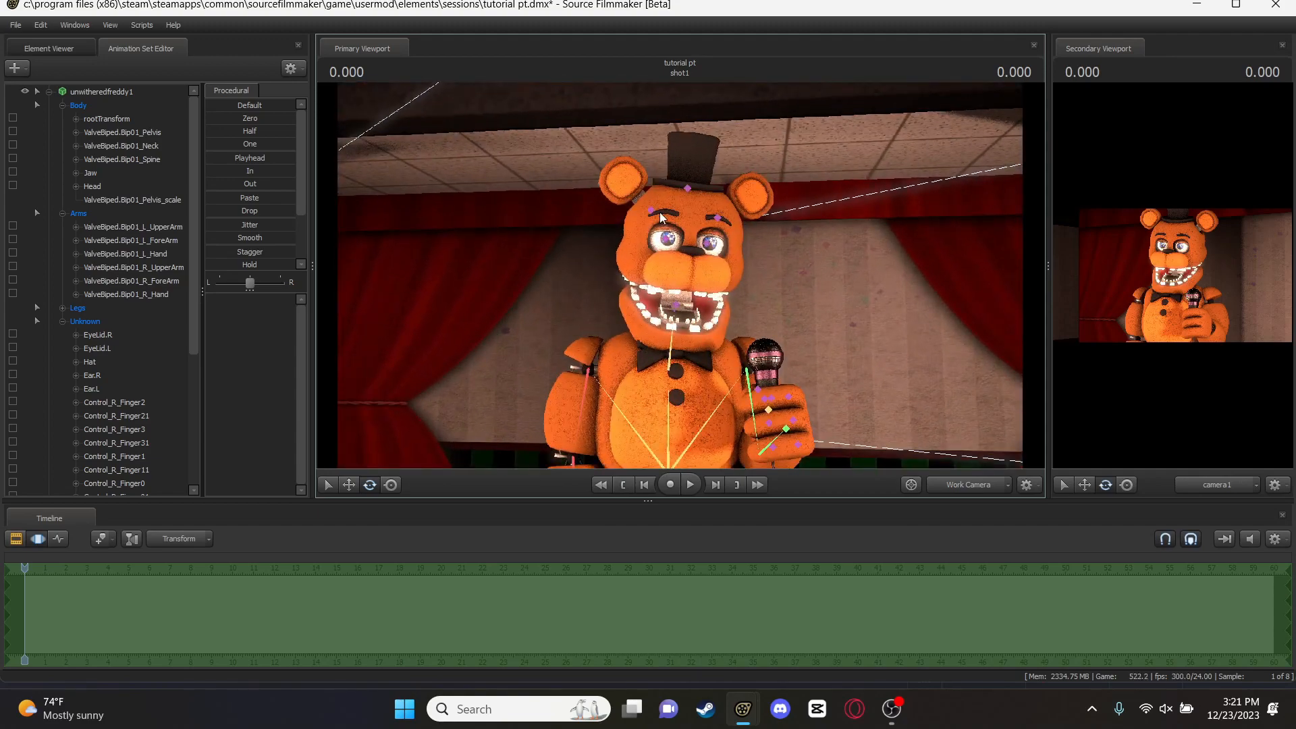
pyautogui.click(655, 209)
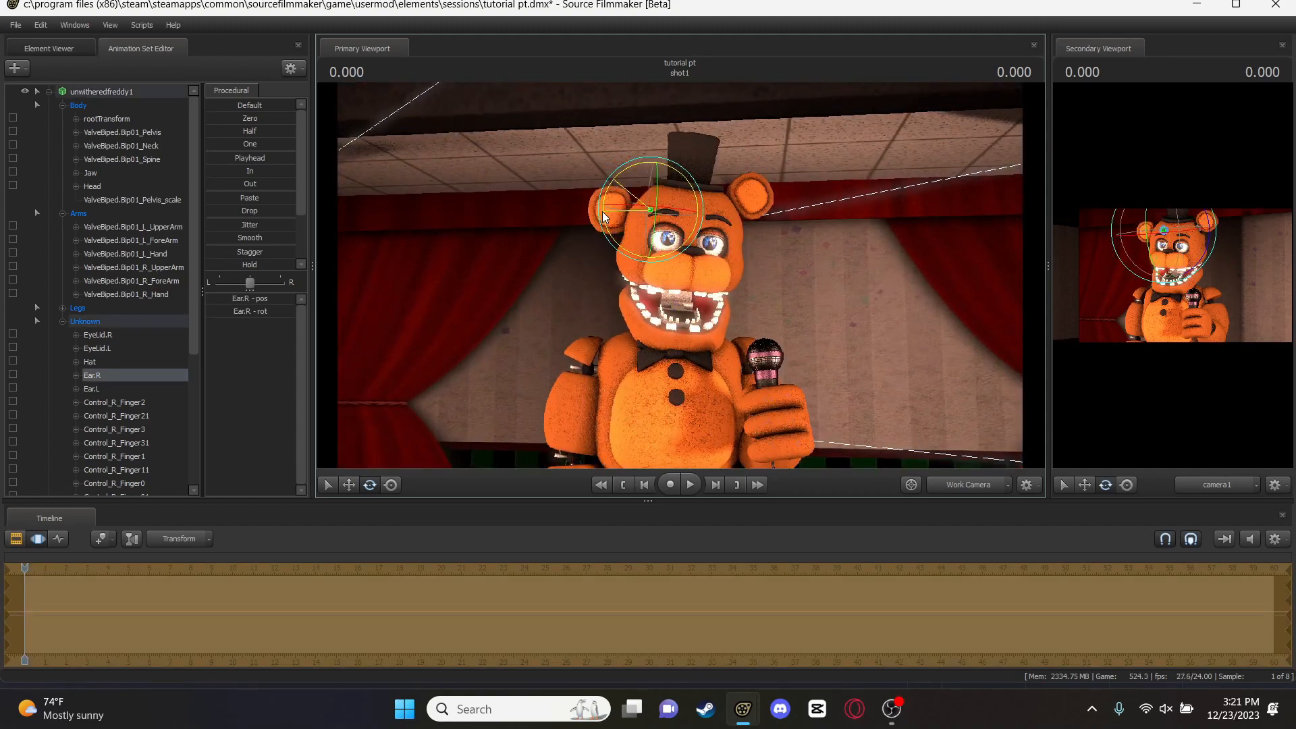
pyautogui.click(721, 213)
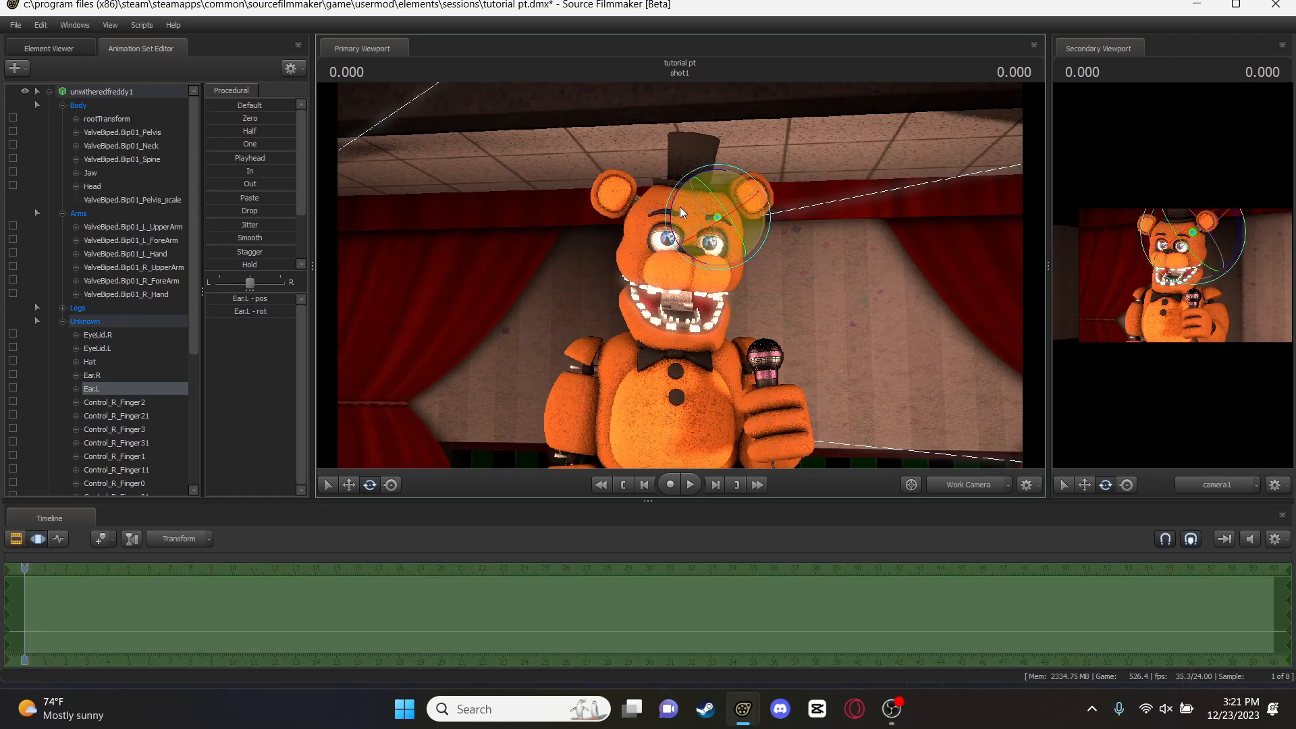
pyautogui.moveTo(676, 208); pyautogui.dragTo(682, 189)
pyautogui.click(1165, 312)
pyautogui.click(928, 258)
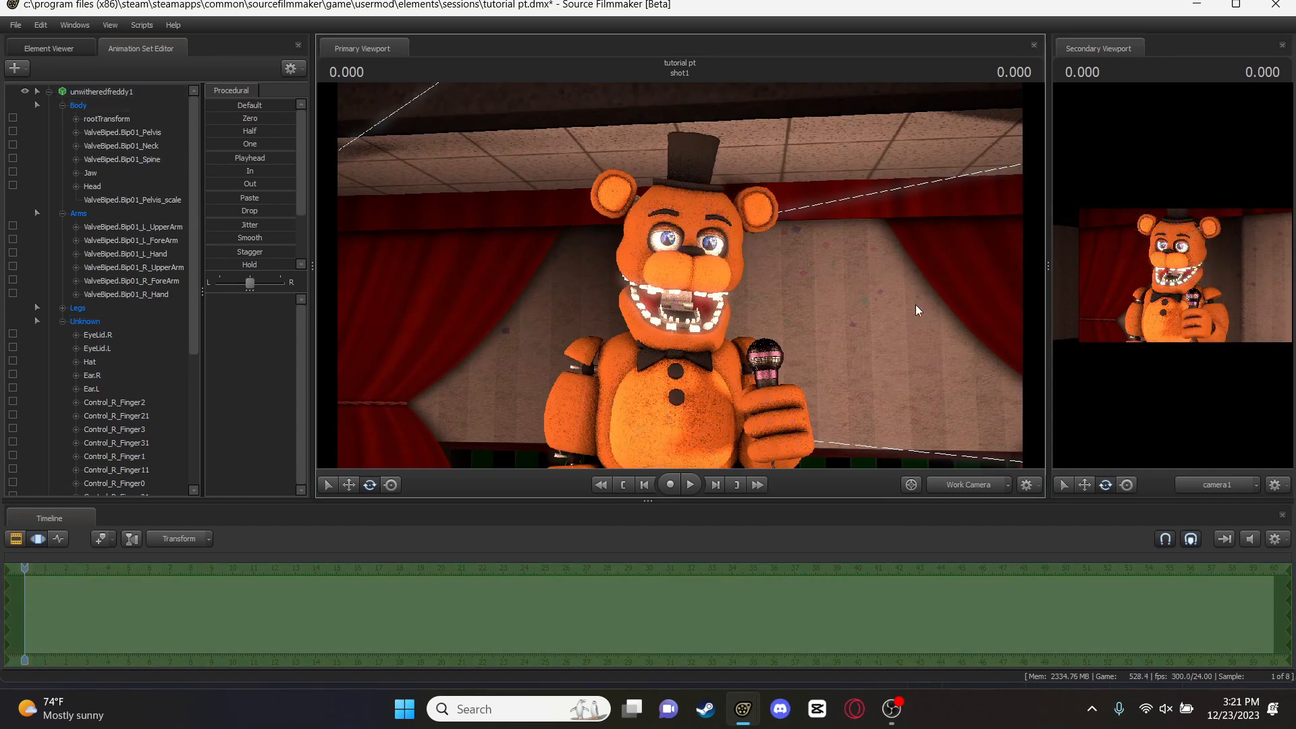
# Enlarge the secondary viewport to adjust the camera1 framing of Freddy, and shrink the viewport back
pyautogui.moveTo(1048, 280); pyautogui.dragTo(932, 291)
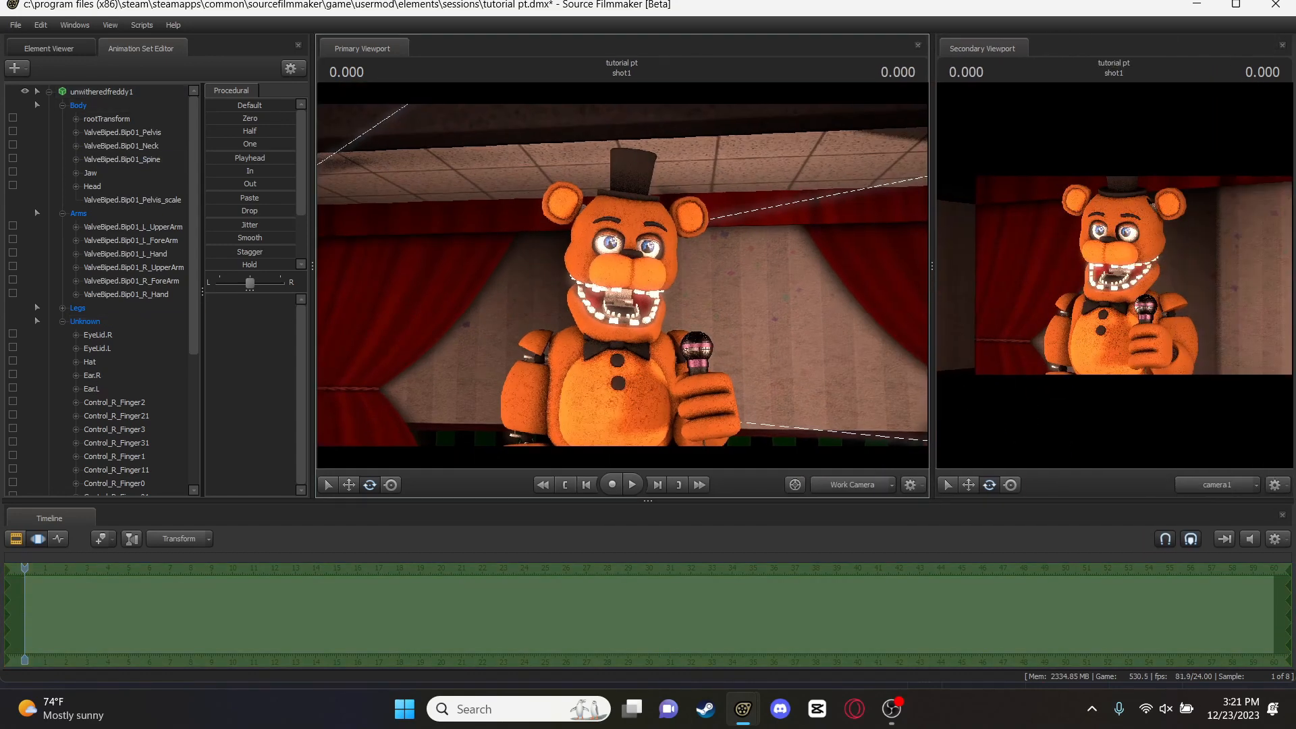
pyautogui.press('s')
pyautogui.moveTo(675, 290)
pyautogui.mouseDown()
pyautogui.moveTo(652, 287)
pyautogui.moveTo(696, 289)
pyautogui.mouseUp()
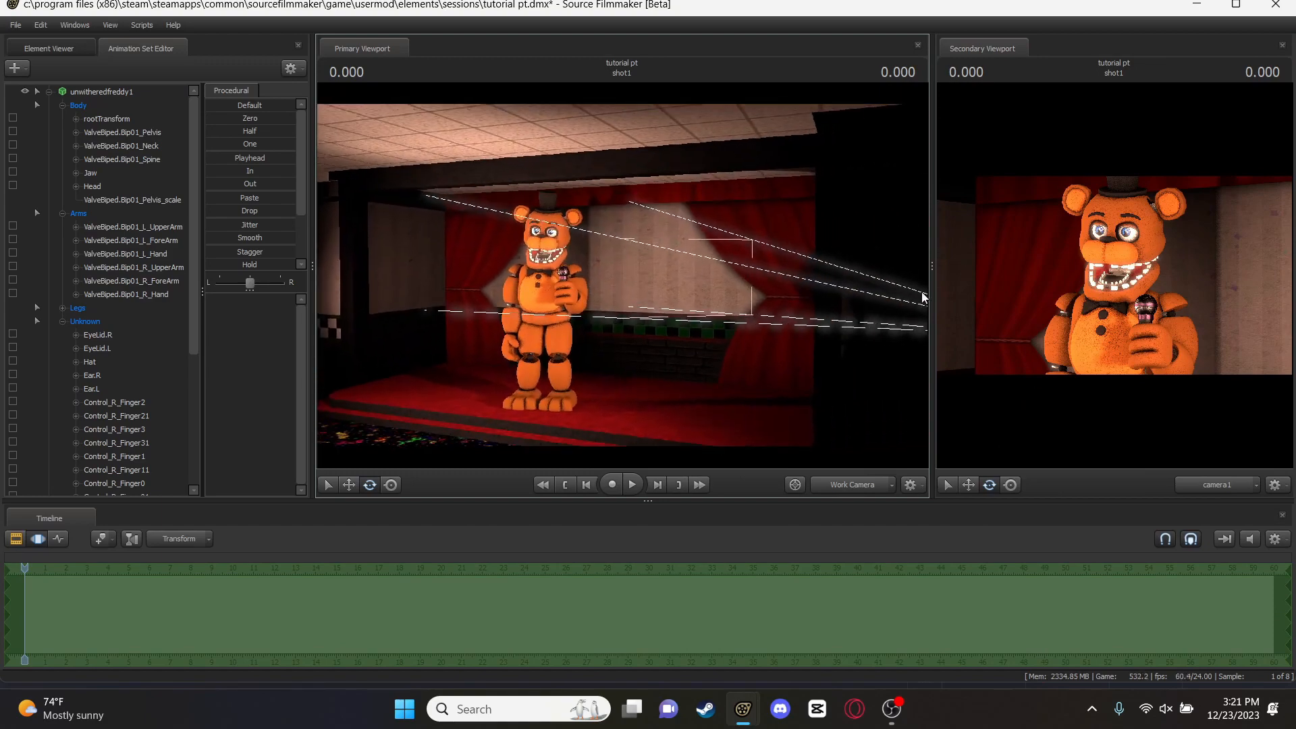
pyautogui.moveTo(931, 266); pyautogui.dragTo(1052, 290)
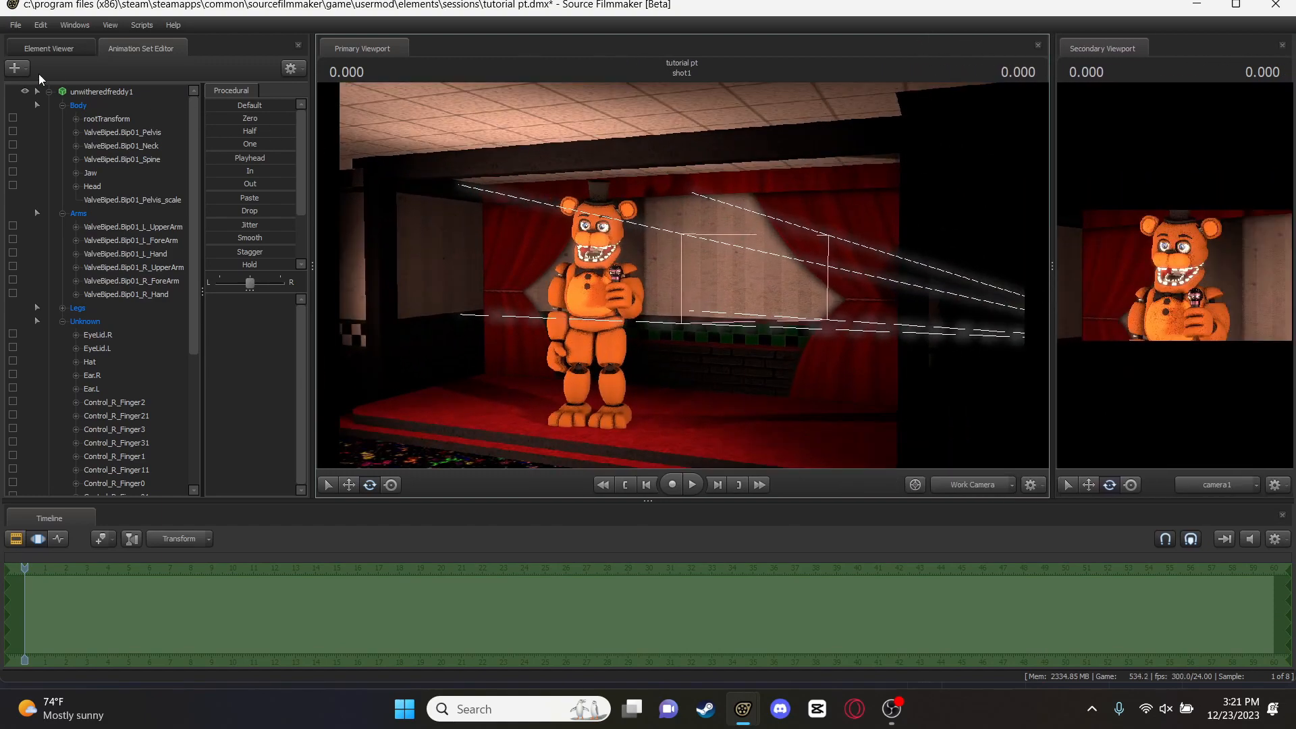
# Switch to Steam and search the Source Filmmaker Workshop for "dust"
pyautogui.click(705, 709)
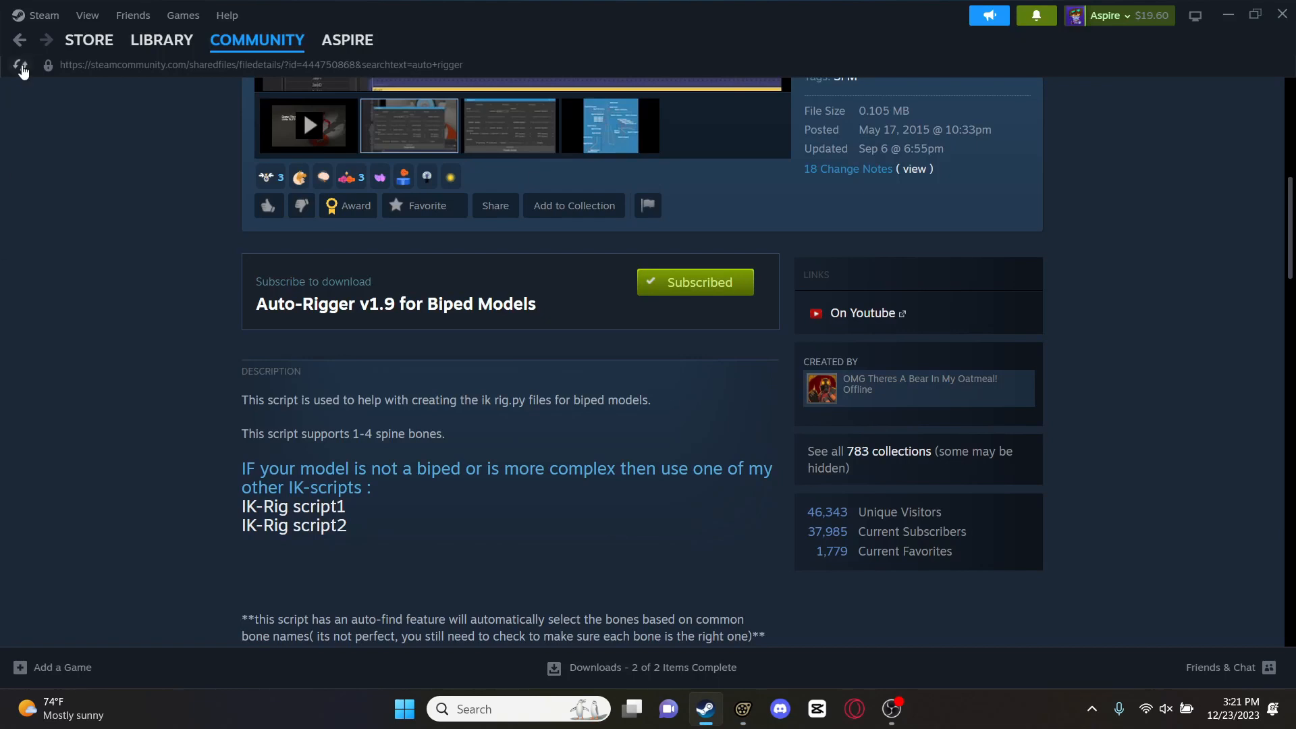
pyautogui.click(20, 39)
pyautogui.tripleClick(992, 330)
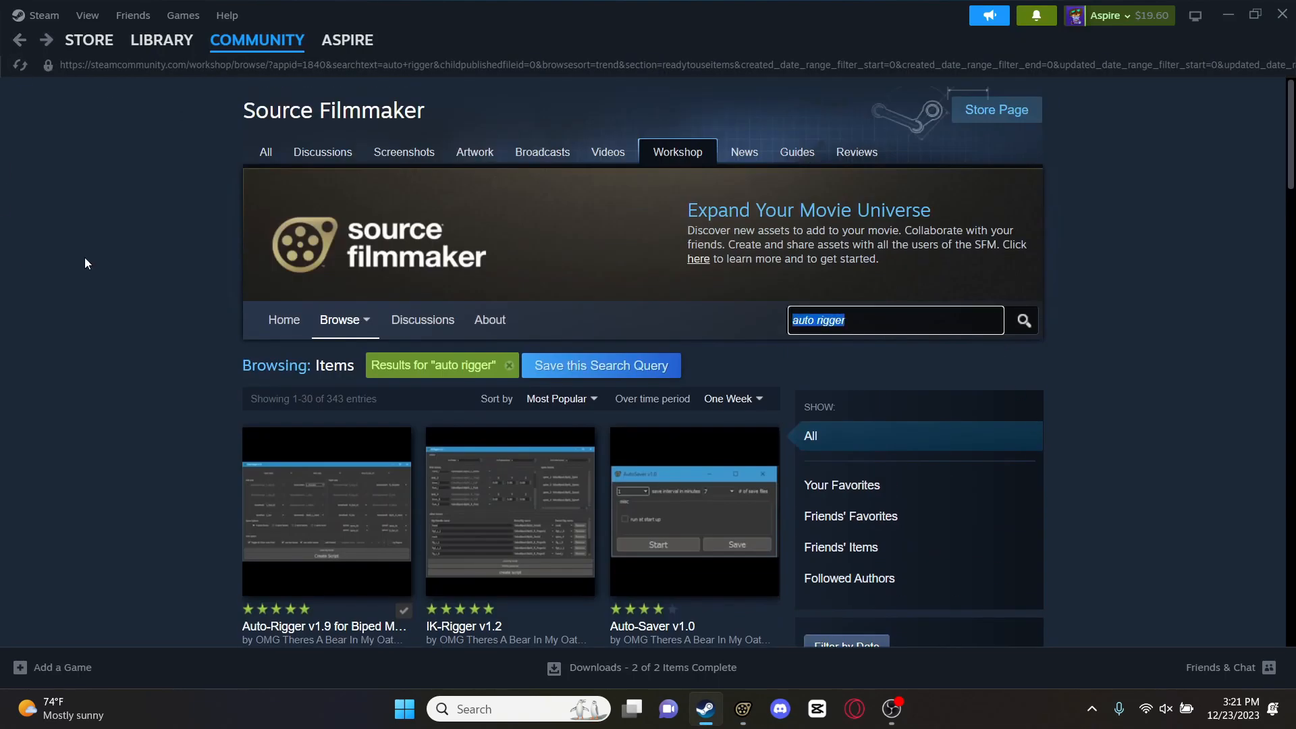
pyautogui.write('dust')
pyautogui.press('Return')
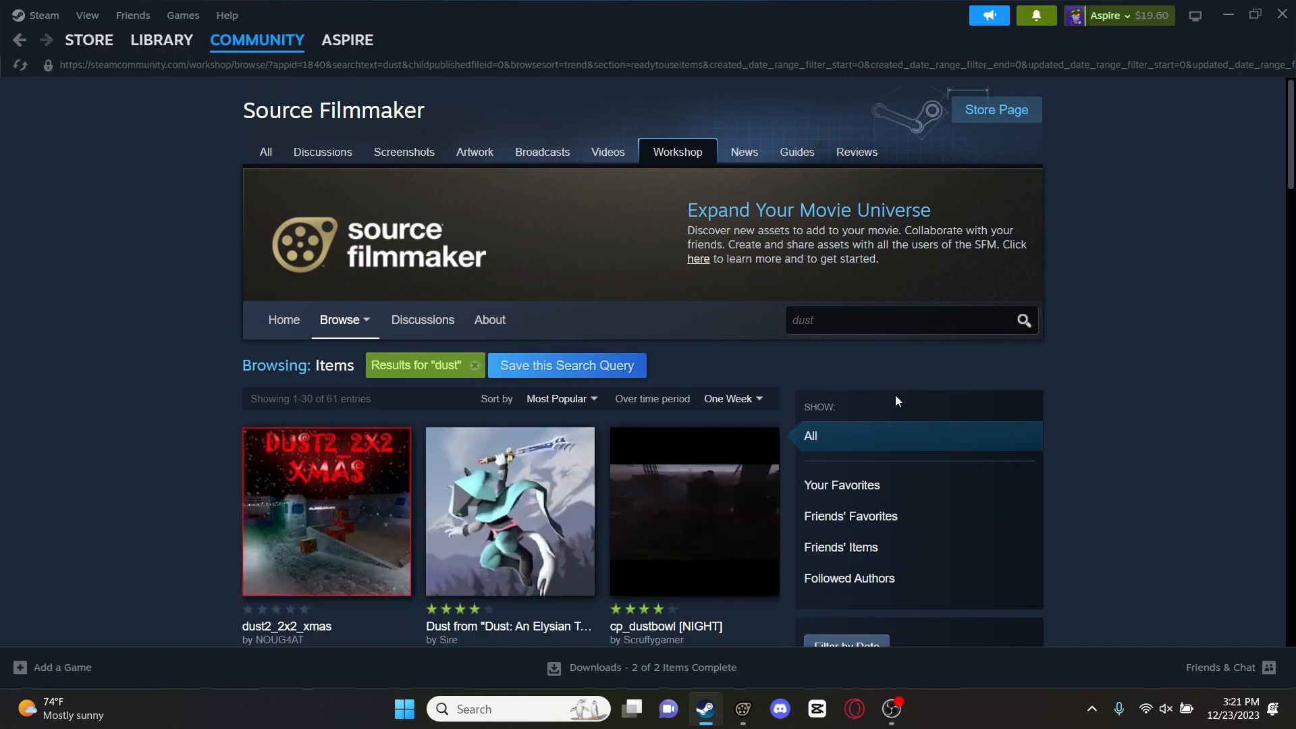
# View the Workshop page of Dust Particles (And fire sparks) and close the Steam window
pyautogui.scroll(-5, 756, 465)
pyautogui.scroll(-1, 756, 465)
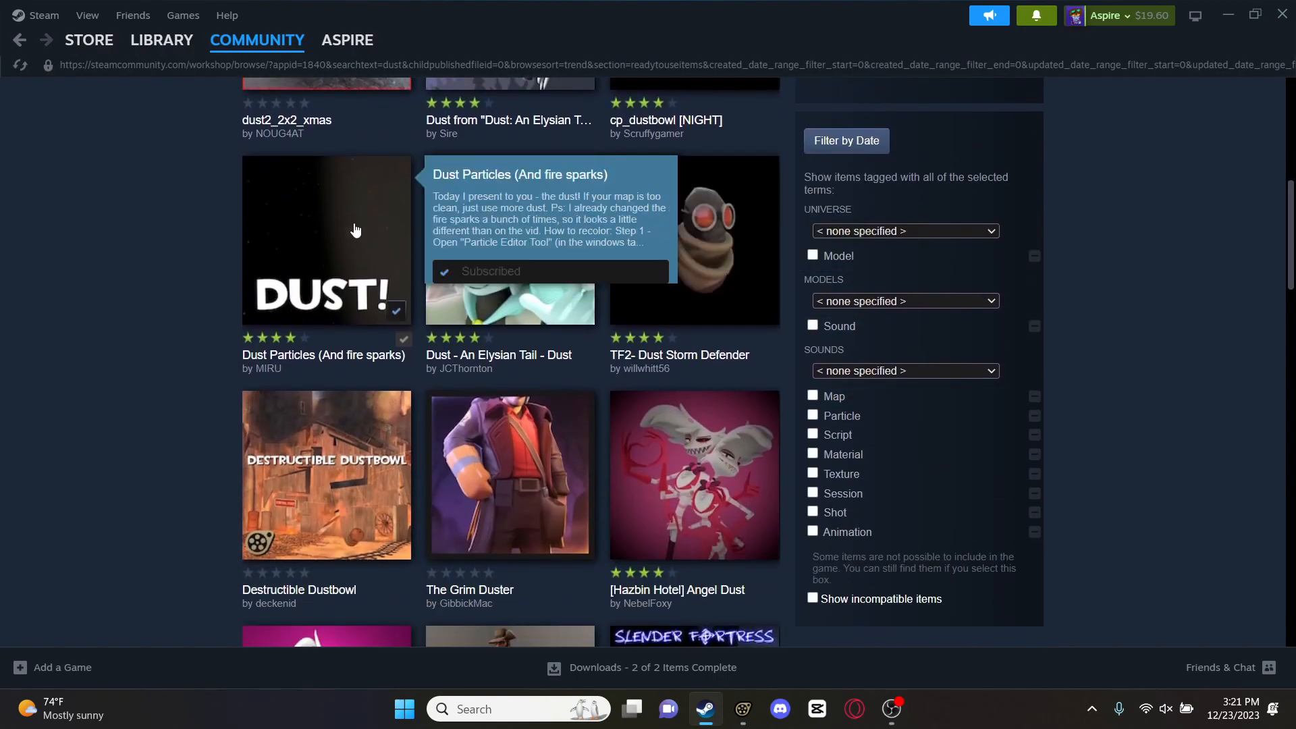
pyautogui.click(495, 419)
pyautogui.scroll(-5, 491, 378)
pyautogui.scroll(2, 499, 392)
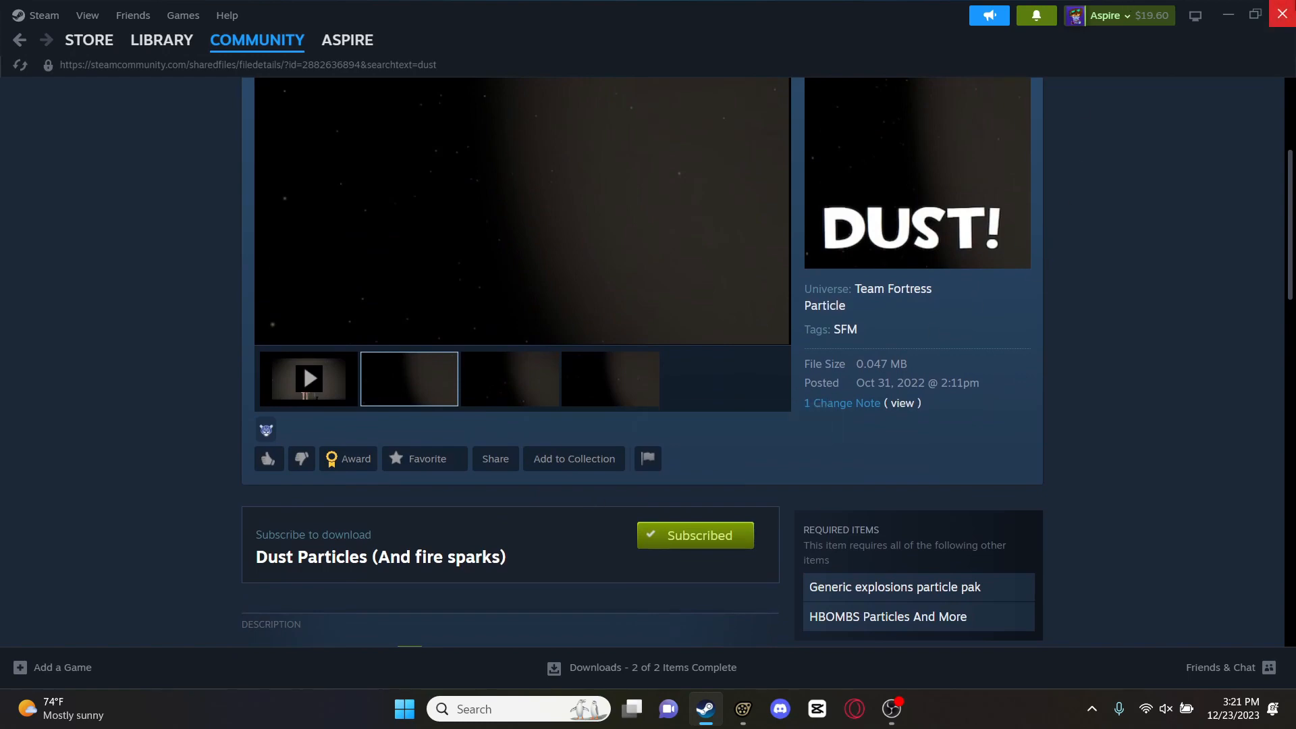
pyautogui.click(1282, 13)
# Start an animation set for a new particle system and go to C:\program files (x86) while choosing its definition file
pyautogui.click(26, 68)
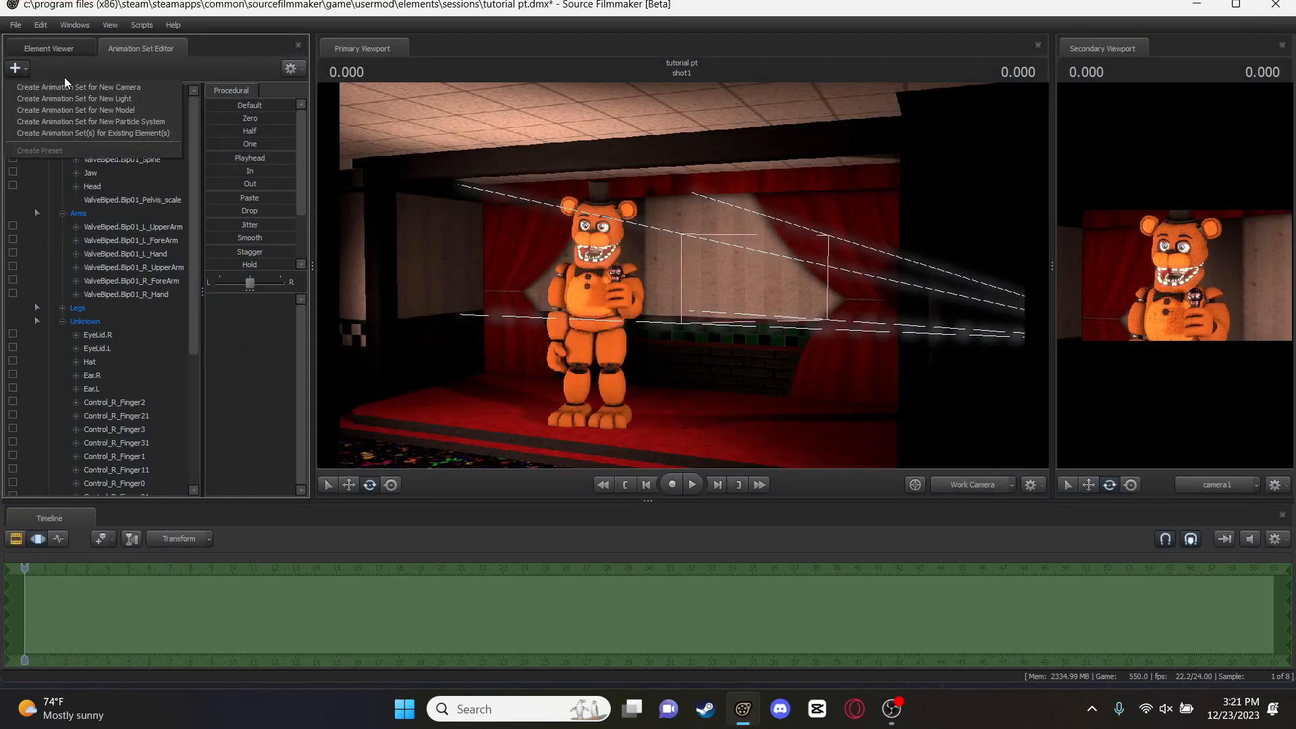
pyautogui.click(146, 123)
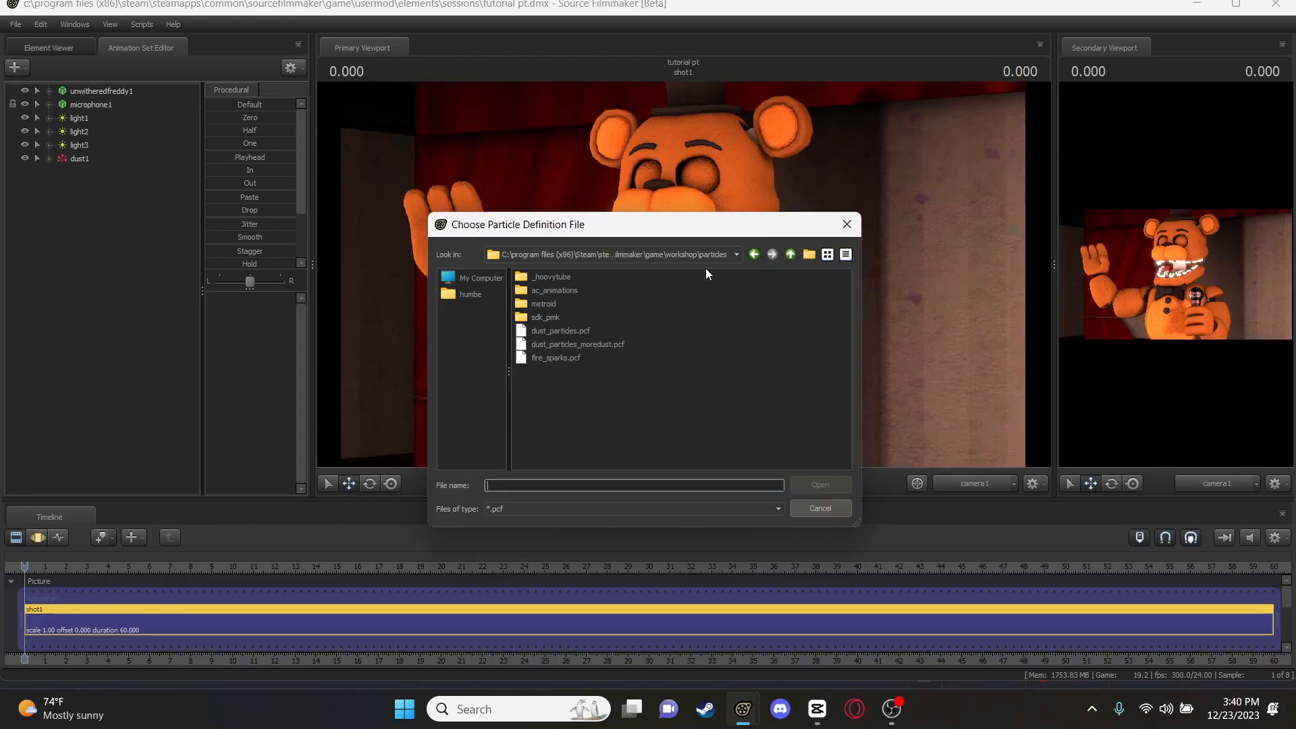
pyautogui.click(736, 254)
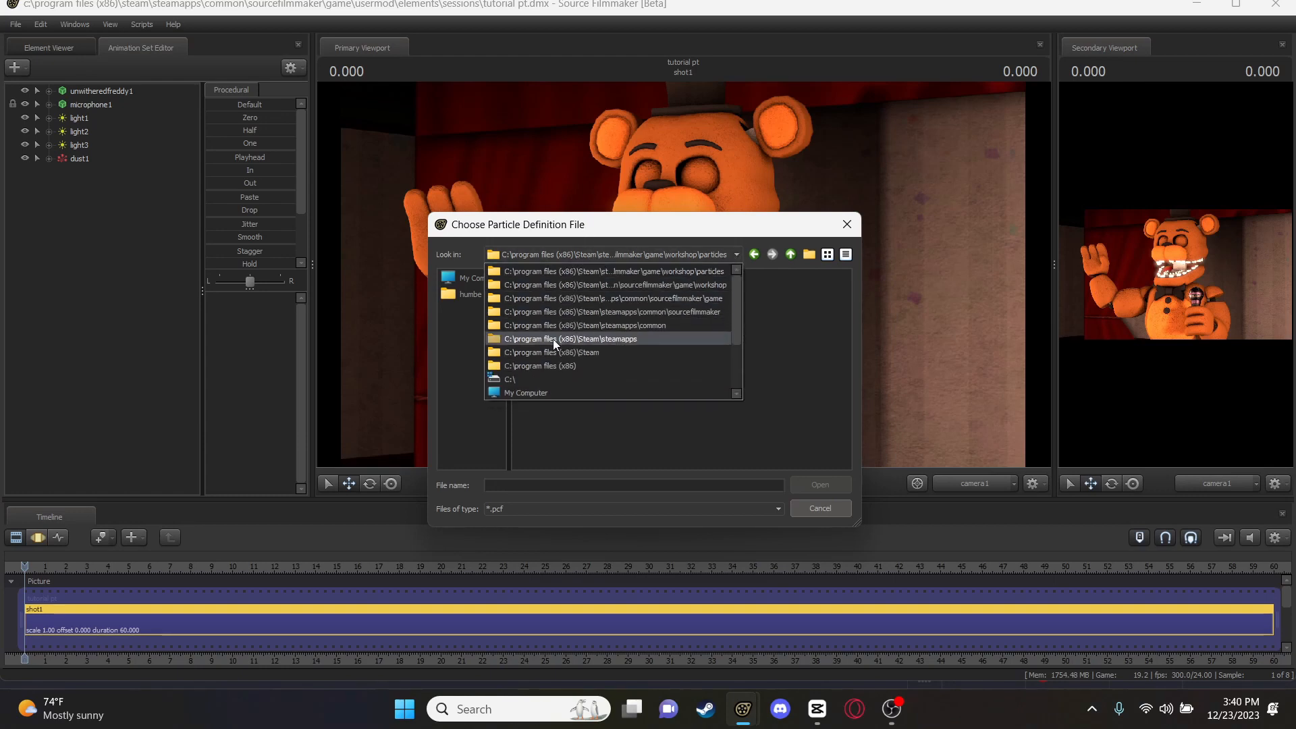
pyautogui.scroll(-2, 566, 375)
pyautogui.scroll(-1, 568, 375)
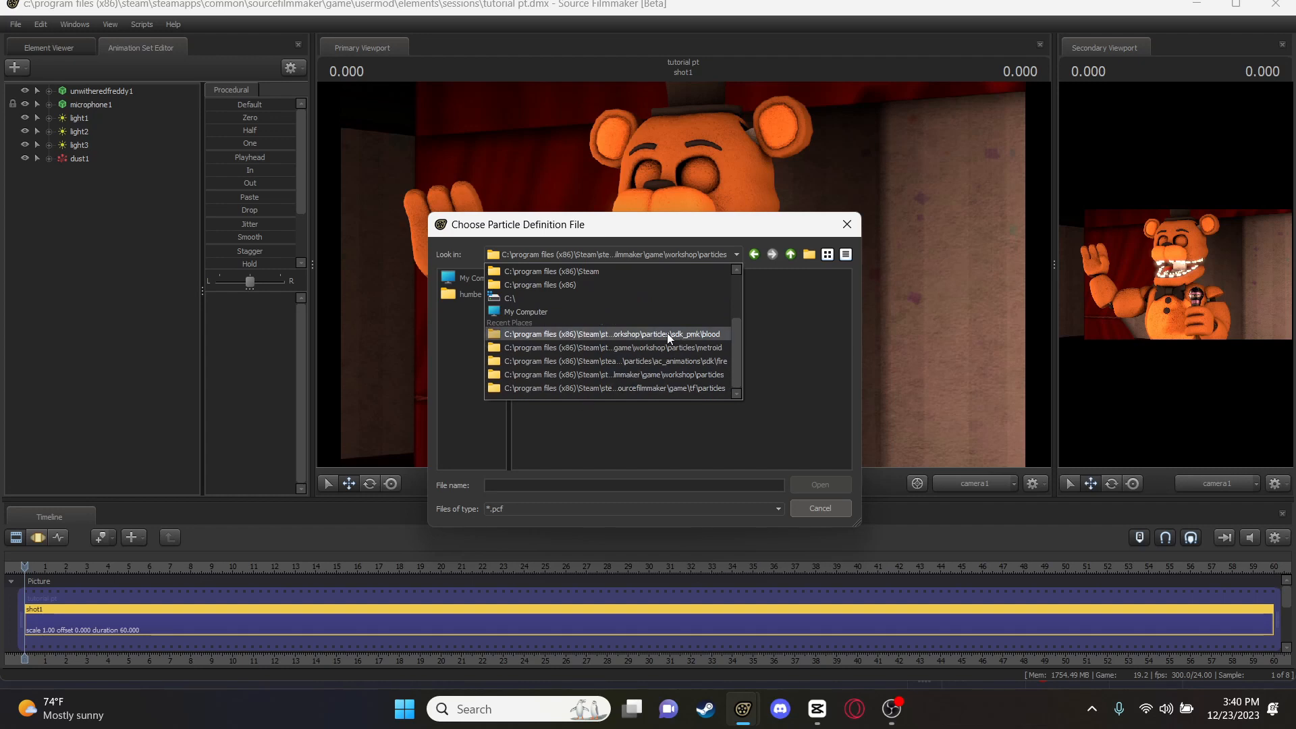
pyautogui.scroll(1, 648, 337)
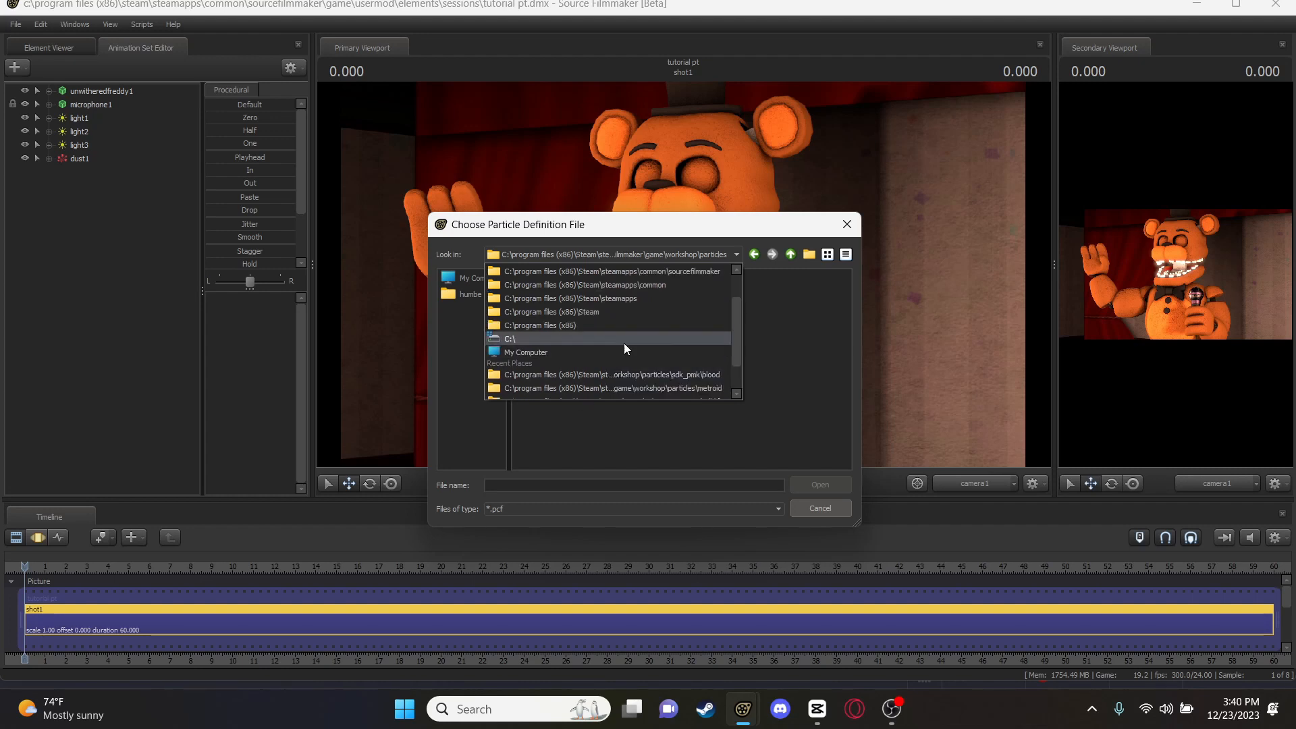
pyautogui.click(593, 325)
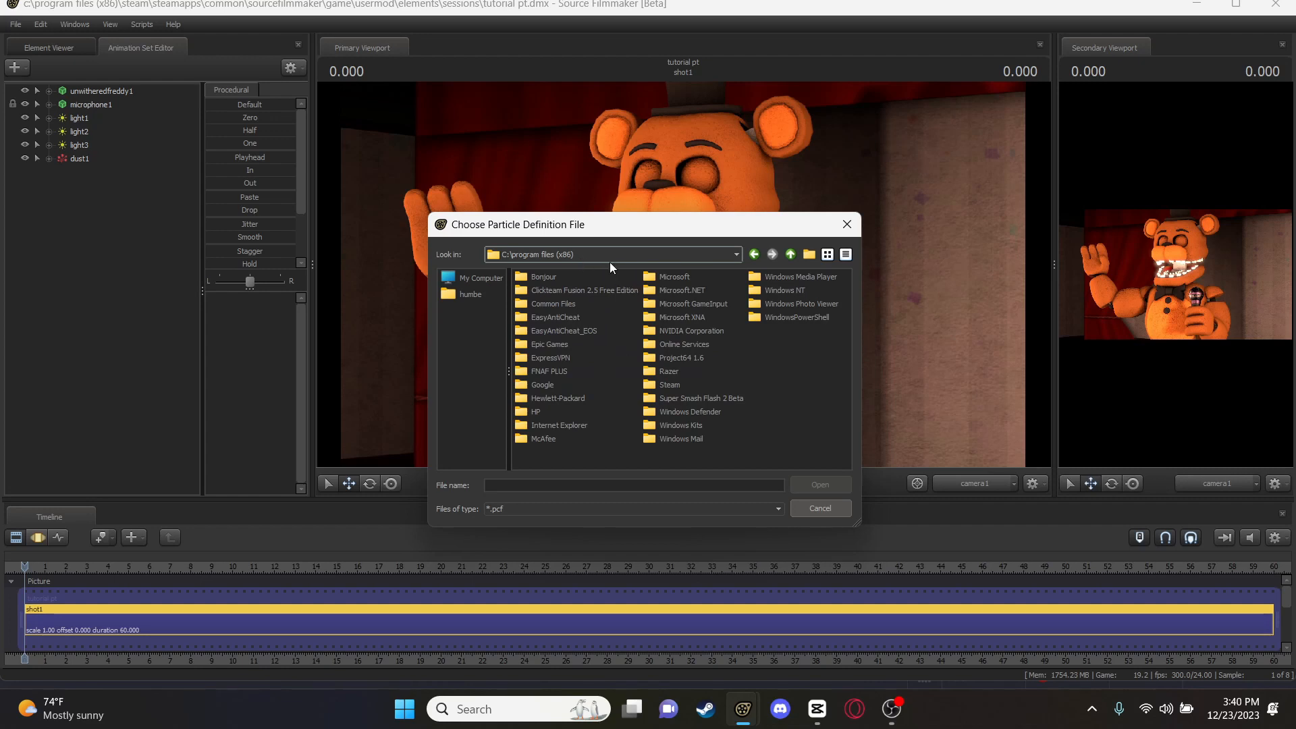
pyautogui.click(525, 255)
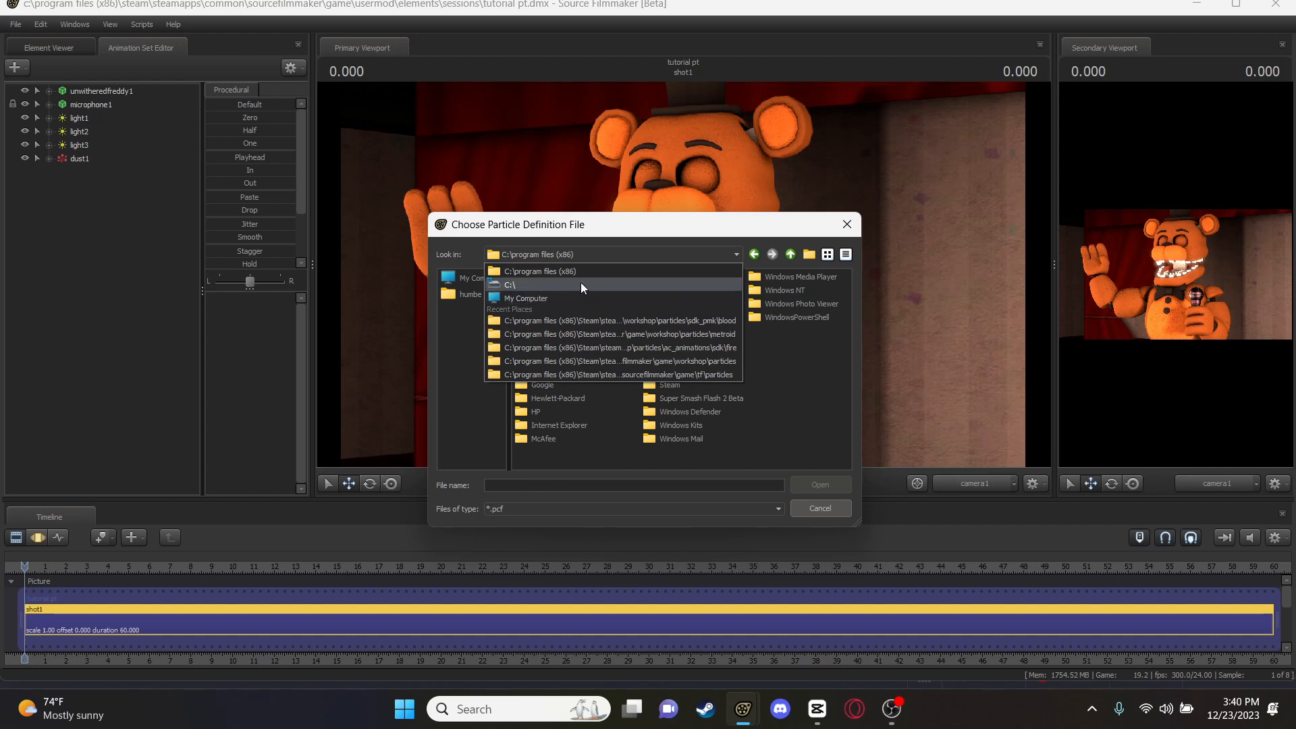
pyautogui.click(597, 270)
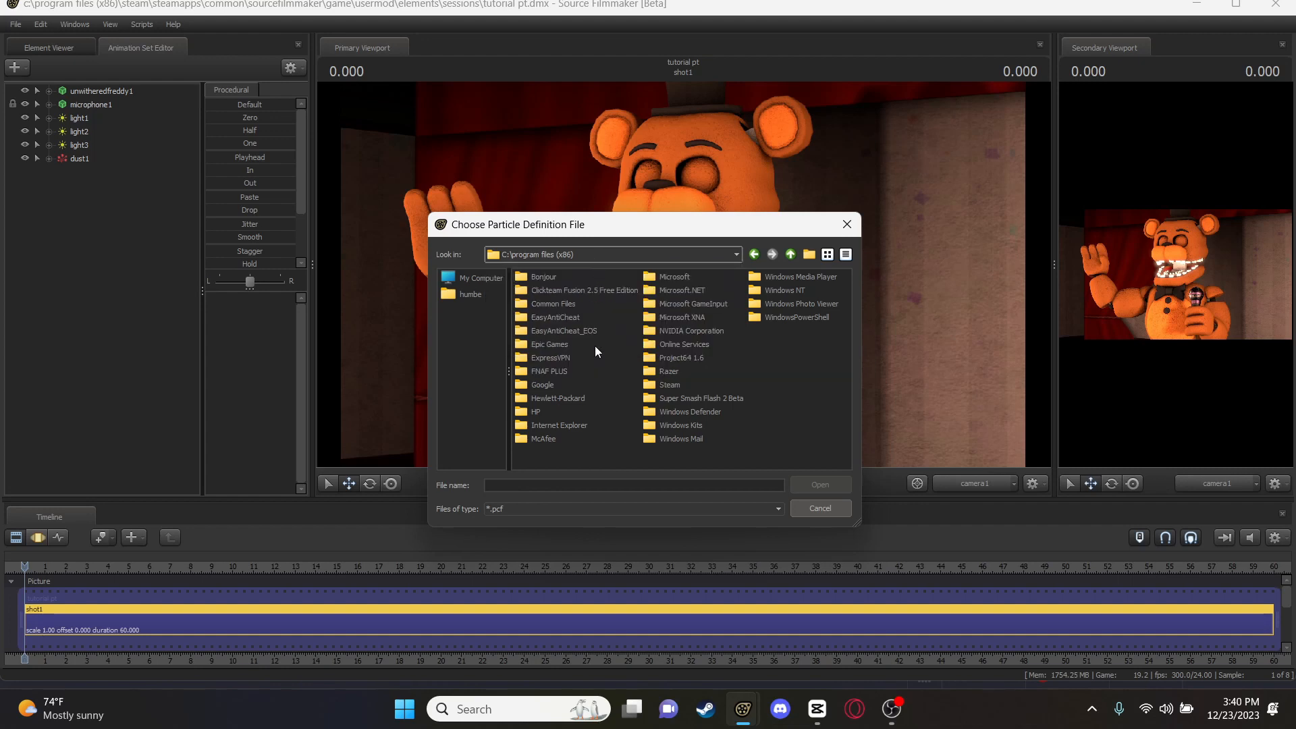
# Navigate through Steam, steamapps, common, SourceFilmmaker, game and workshop to the particles folder
pyautogui.click(674, 262)
pyautogui.click(674, 262)
pyautogui.click(661, 373)
pyautogui.doubleClick(663, 386)
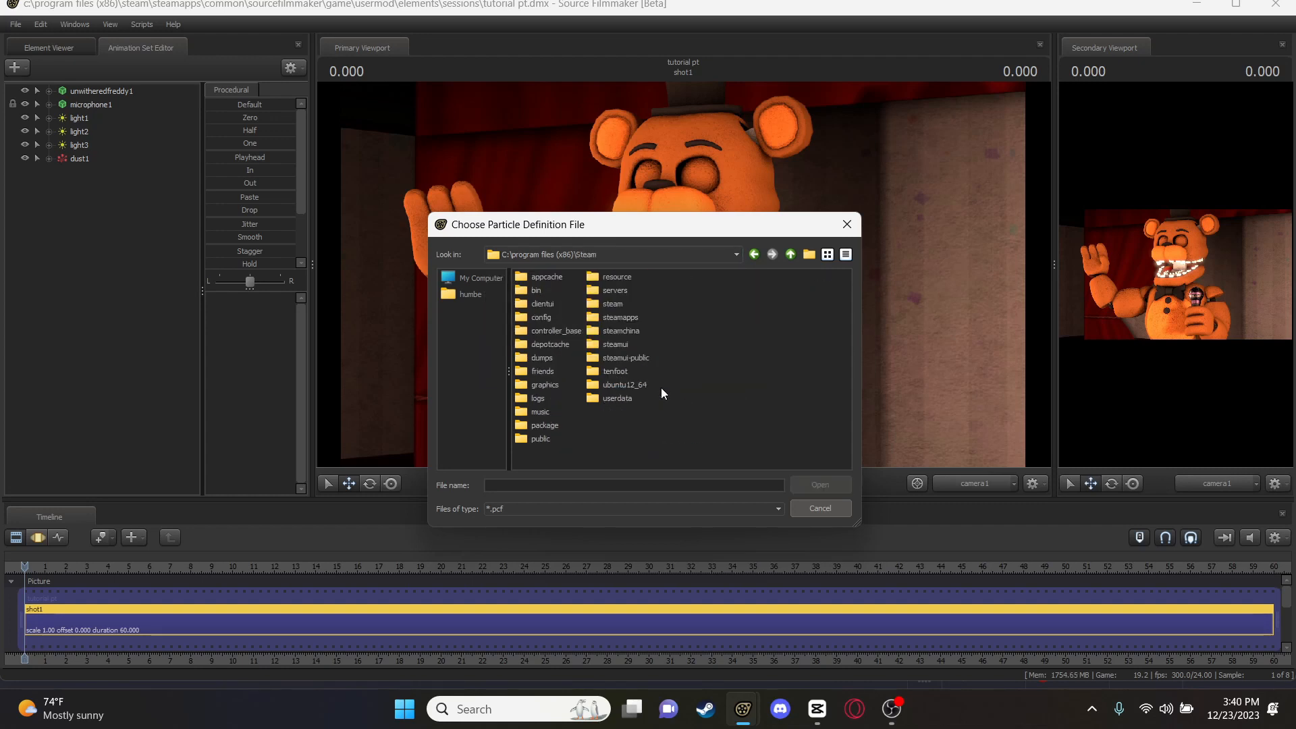
pyautogui.doubleClick(620, 319)
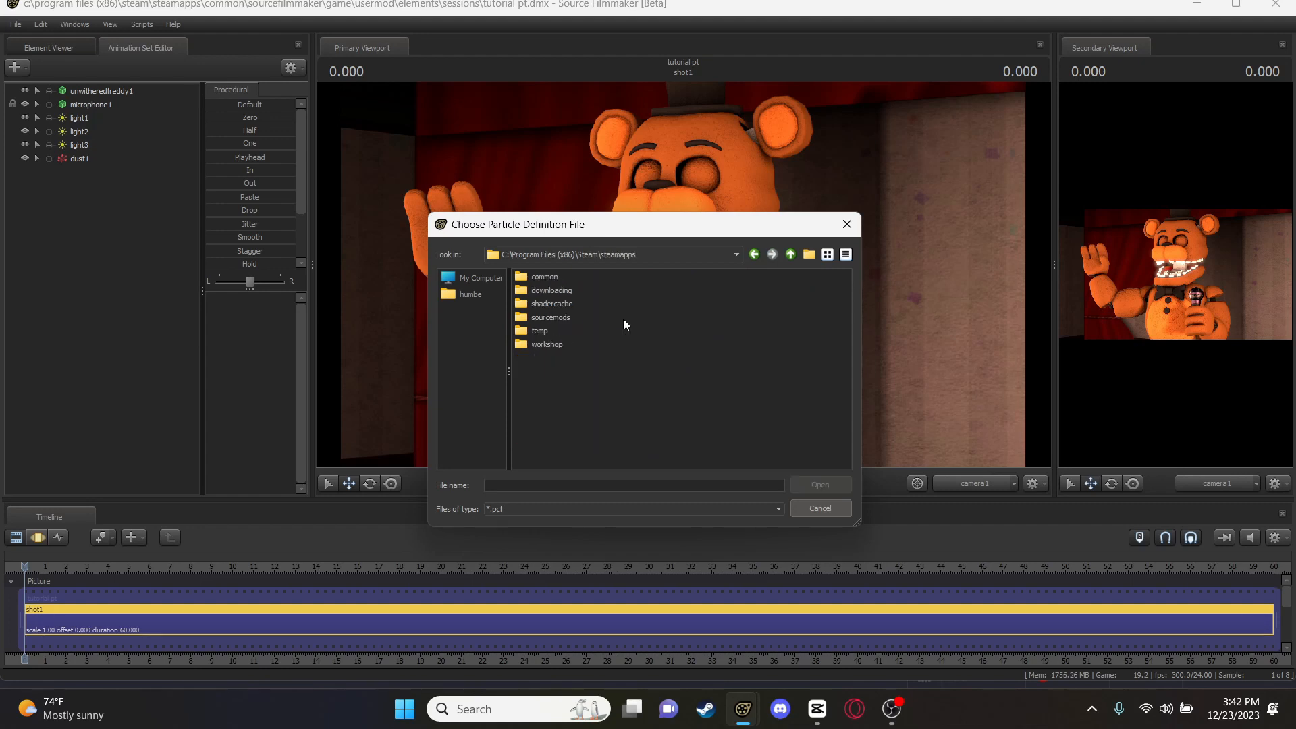
pyautogui.click(552, 318)
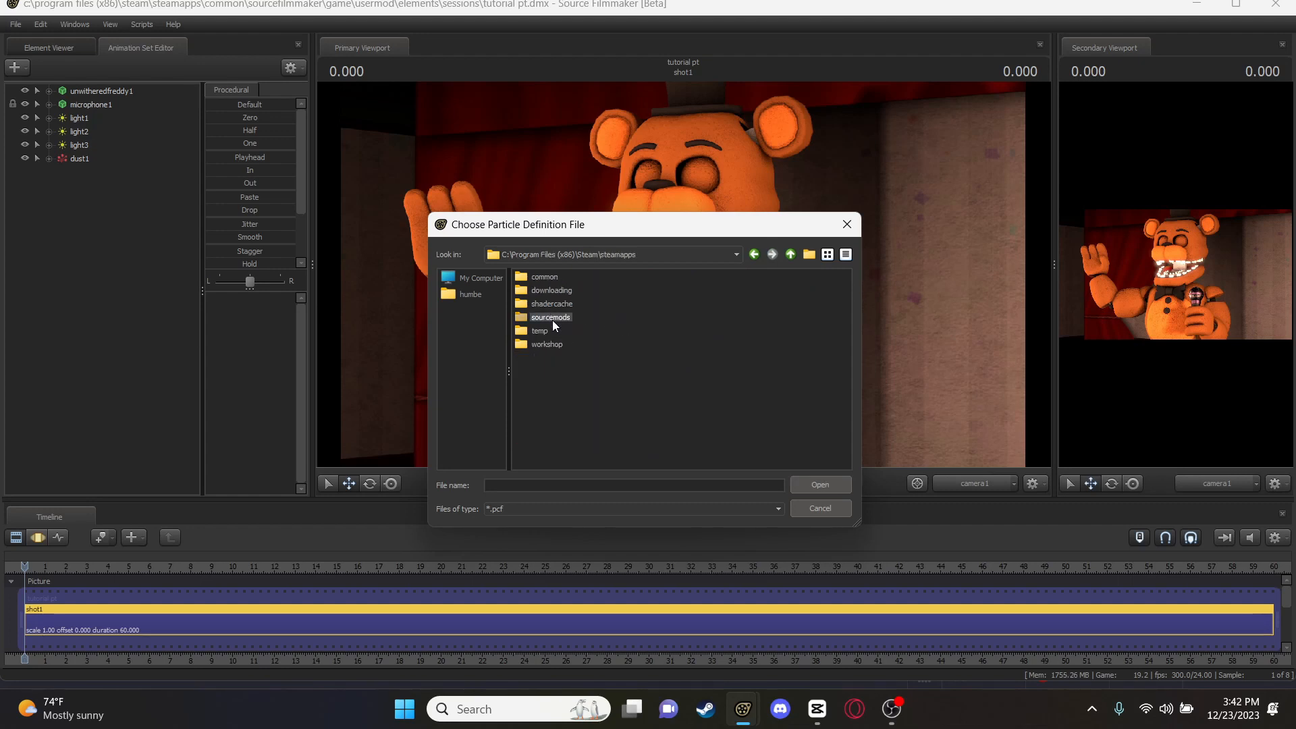
pyautogui.doubleClick(542, 278)
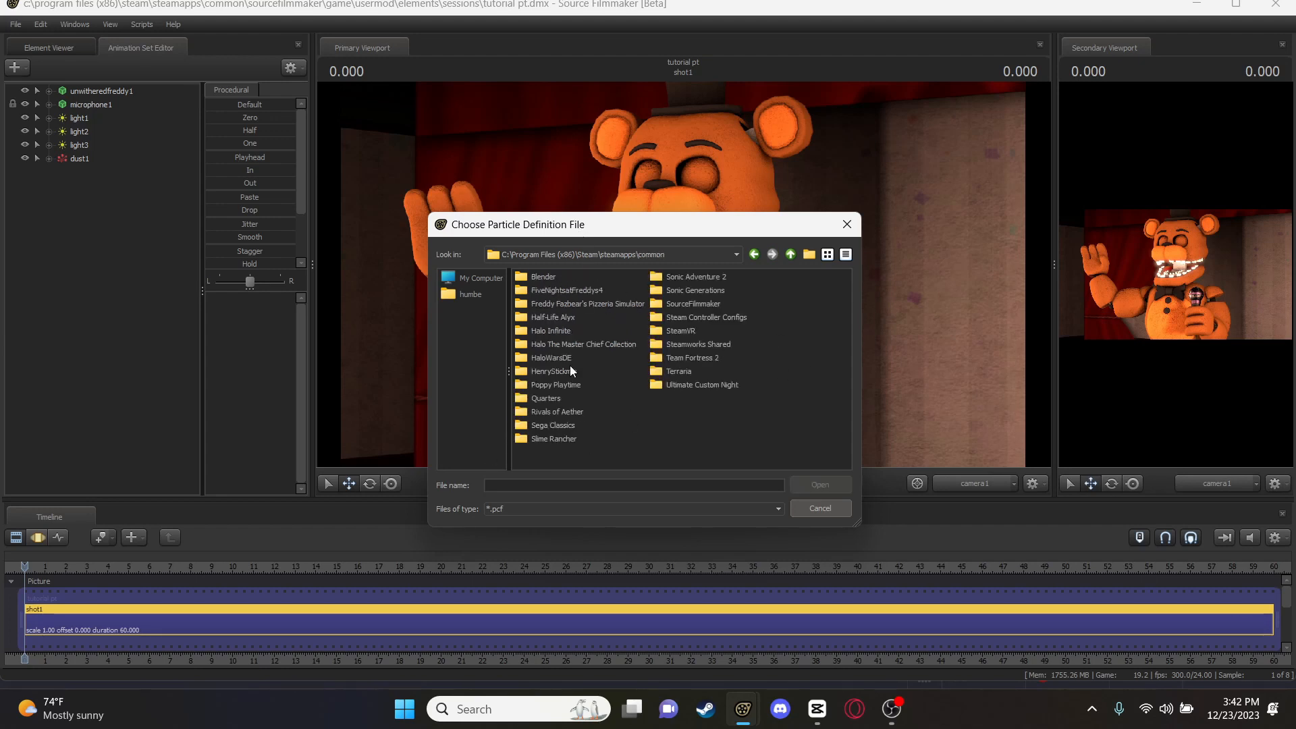
pyautogui.doubleClick(689, 304)
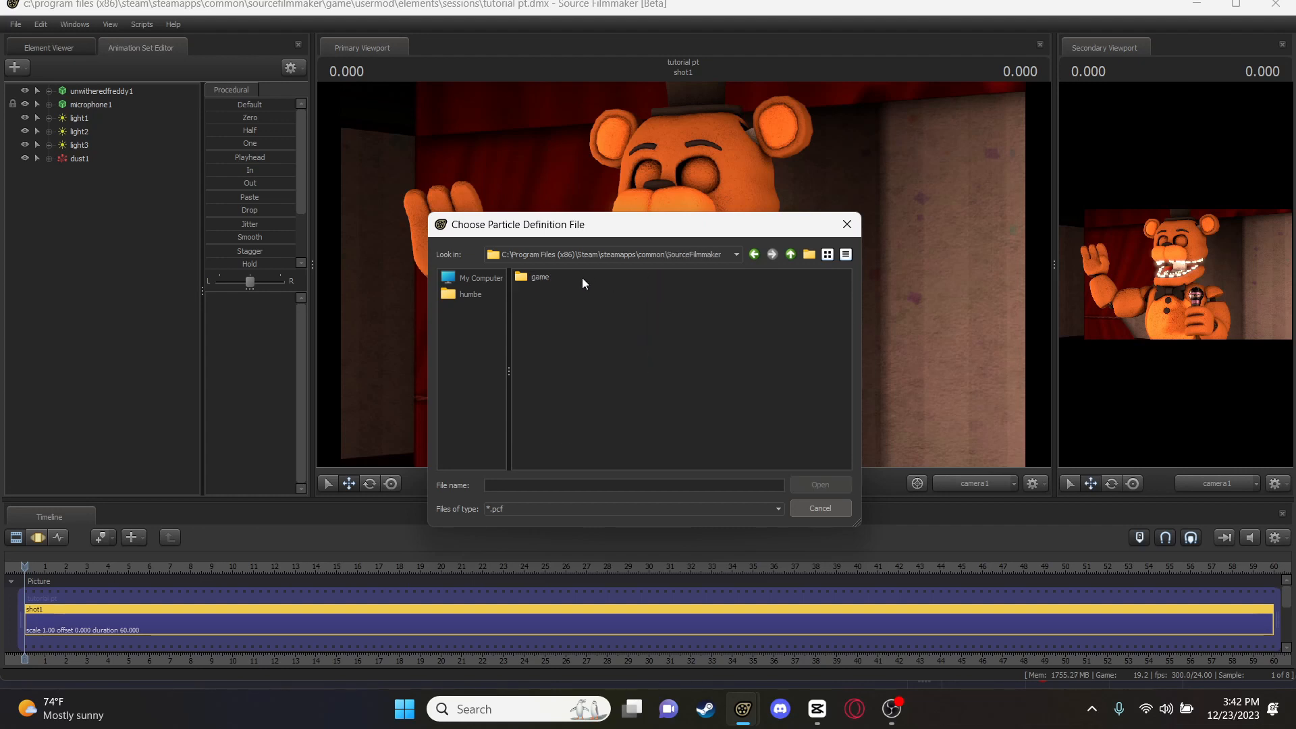
pyautogui.doubleClick(537, 278)
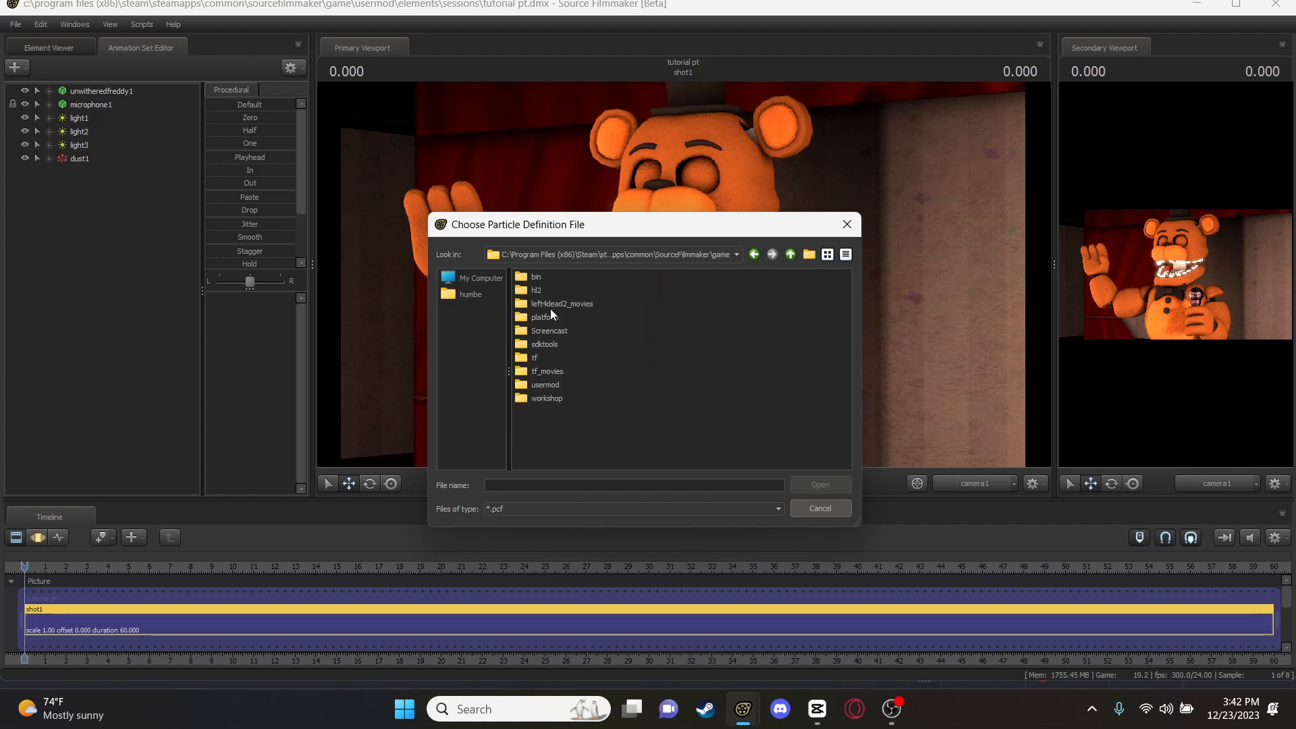
pyautogui.doubleClick(558, 403)
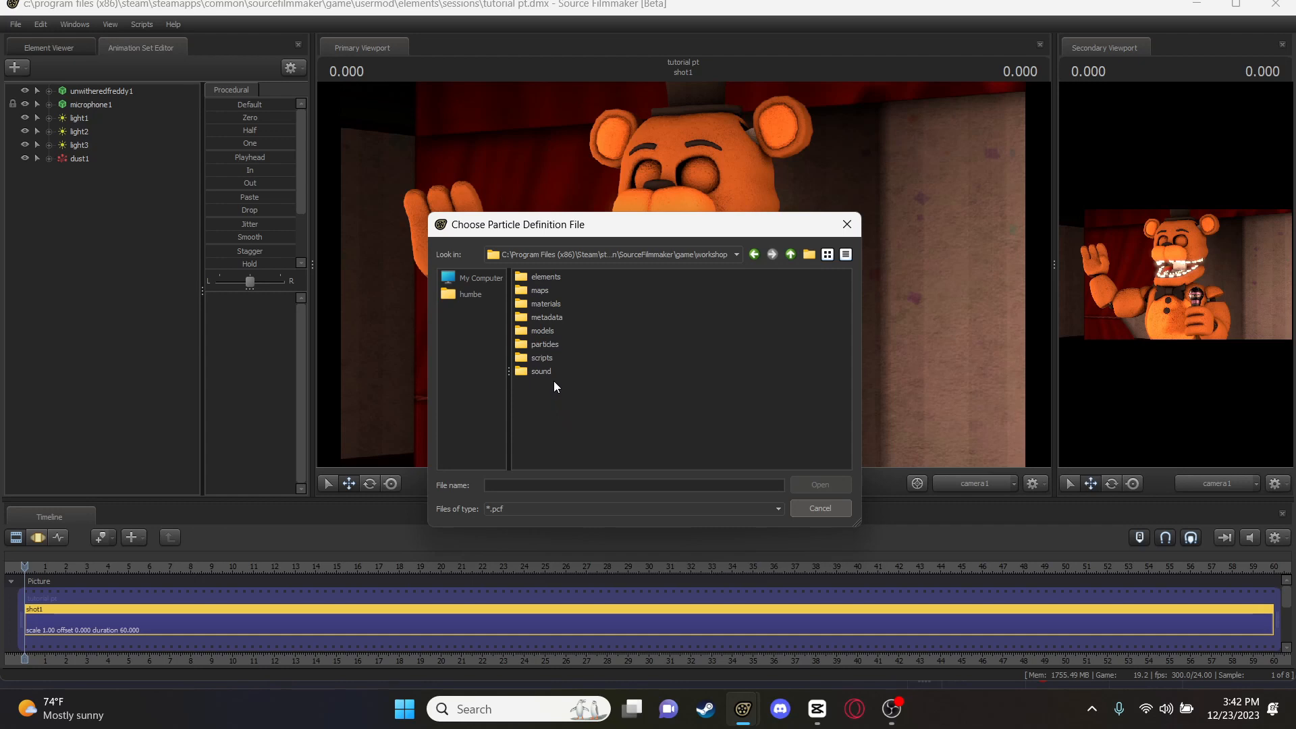
pyautogui.doubleClick(550, 344)
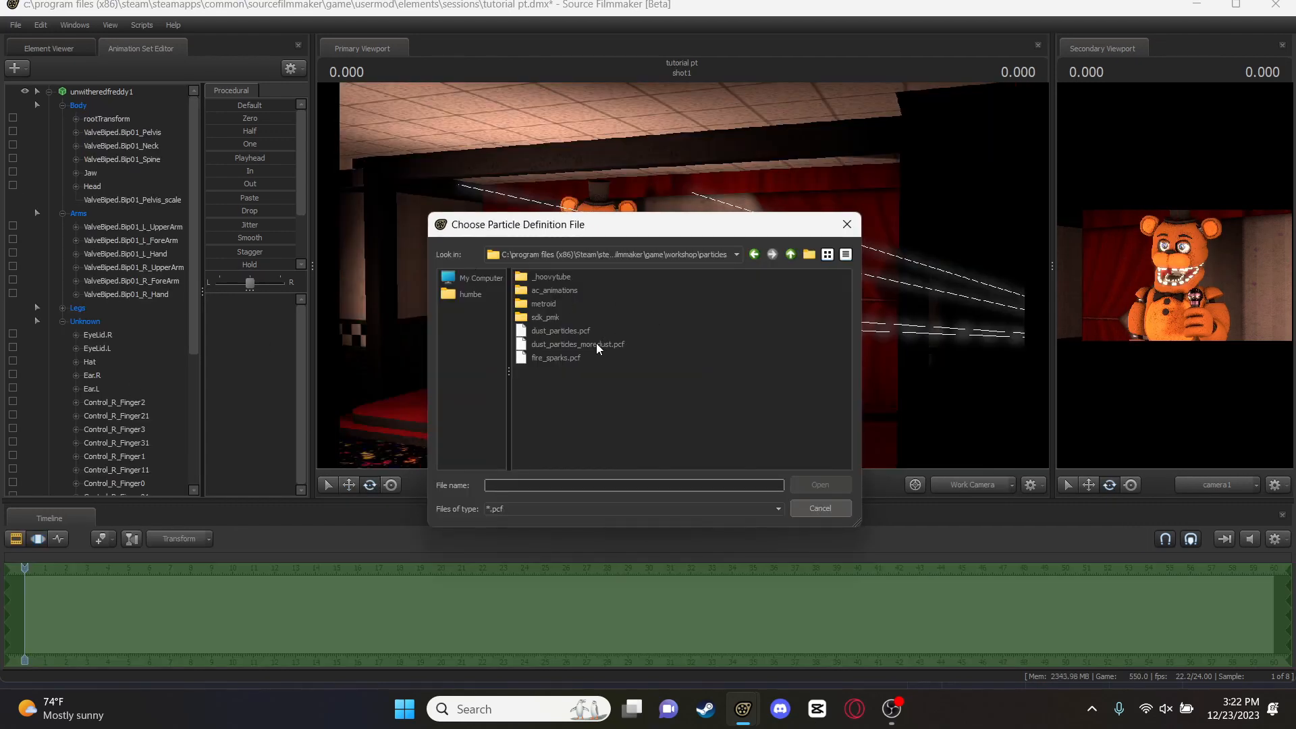
# Create the particle system from dust_particles.pcf with the emission duration and particle system lifetime both set to 10000
pyautogui.click(570, 335)
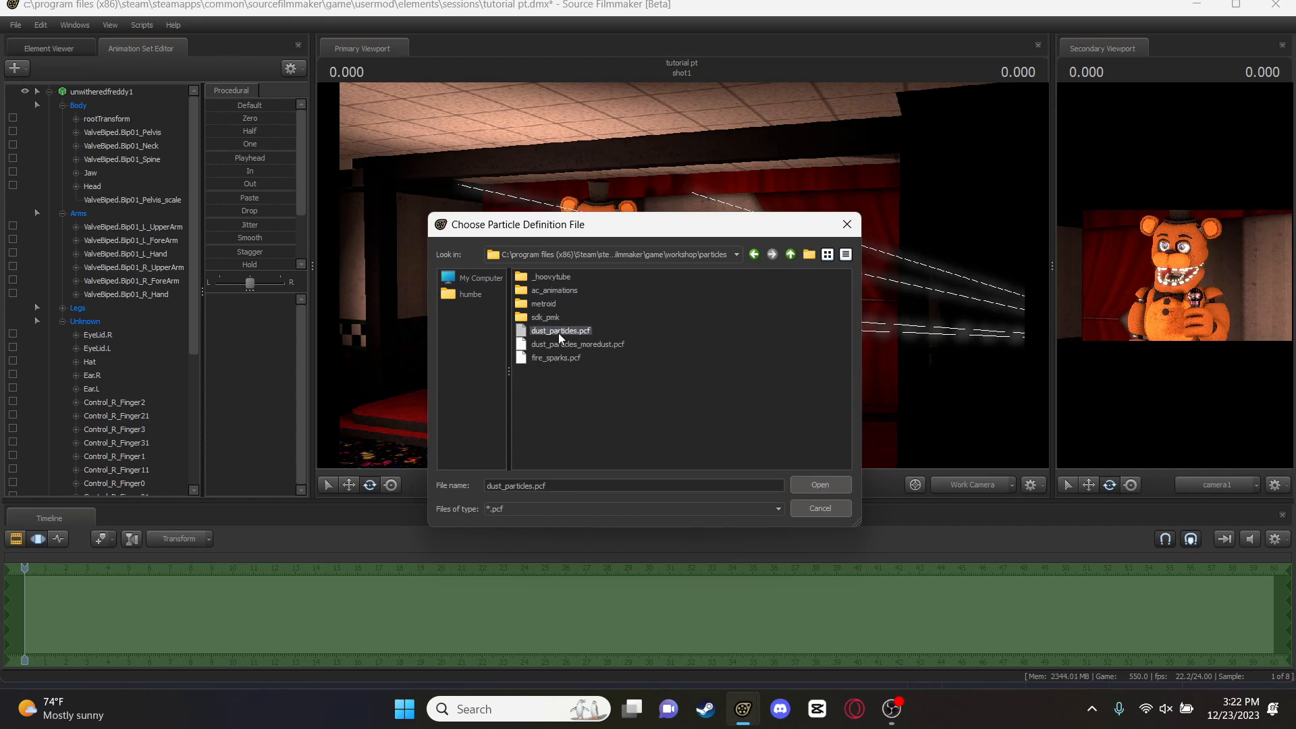
pyautogui.doubleClick(559, 331)
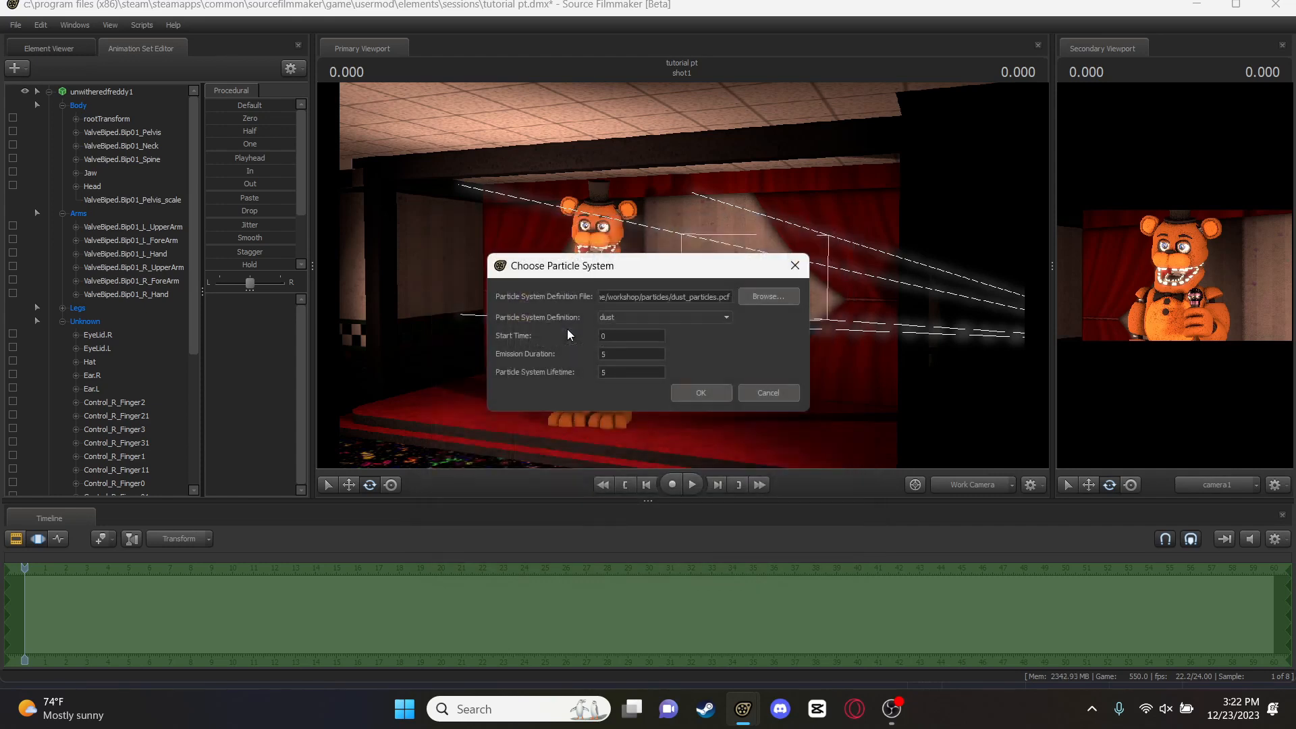
pyautogui.doubleClick(626, 353)
pyautogui.write('10000')
pyautogui.hotkey('shift', 'Home')
pyautogui.press('Tab')
pyautogui.write('10000')
pyautogui.click(718, 396)
# Play back the shot from the Work Camera to examine the dust particles around the stage
pyautogui.moveTo(718, 396); pyautogui.dragTo(682, 274)
pyautogui.press('w')
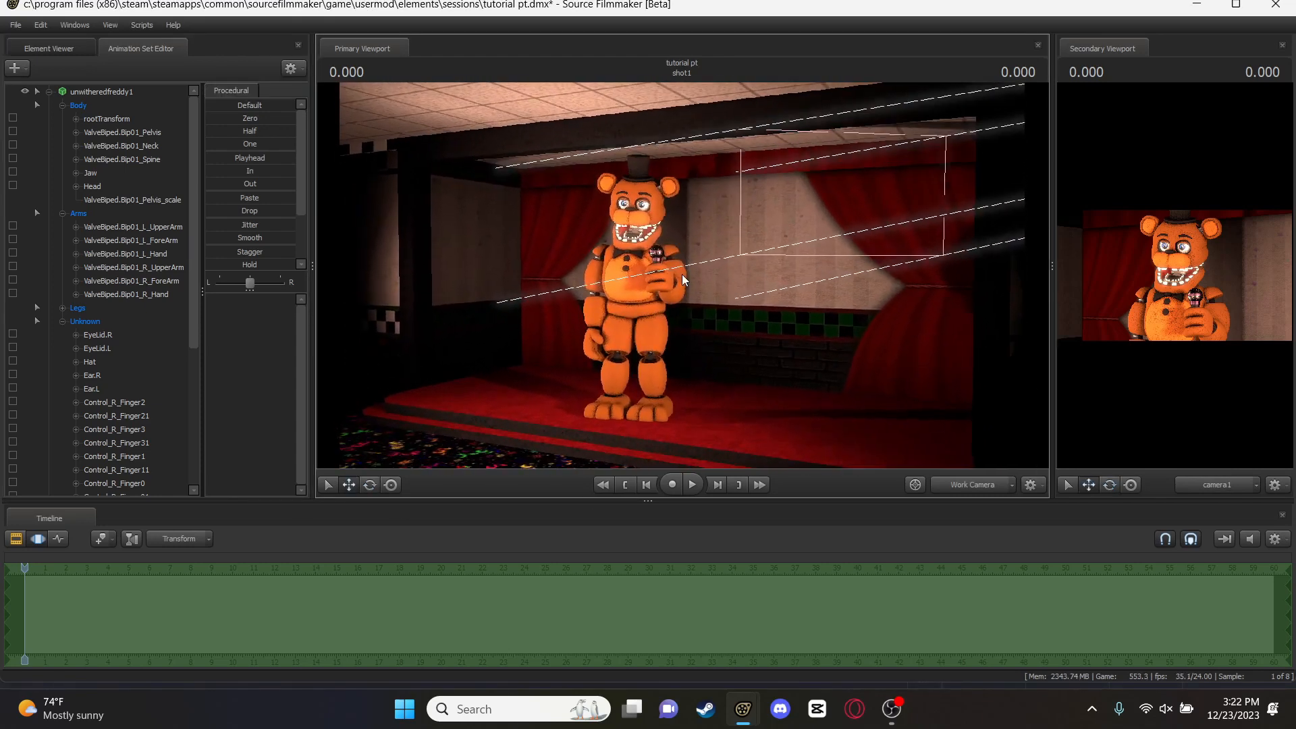
pyautogui.rightClick(791, 316)
pyautogui.click(680, 277)
pyautogui.press('Down')
pyautogui.press('space')
pyautogui.press('space')
pyautogui.press('Up')
pyautogui.press('space')
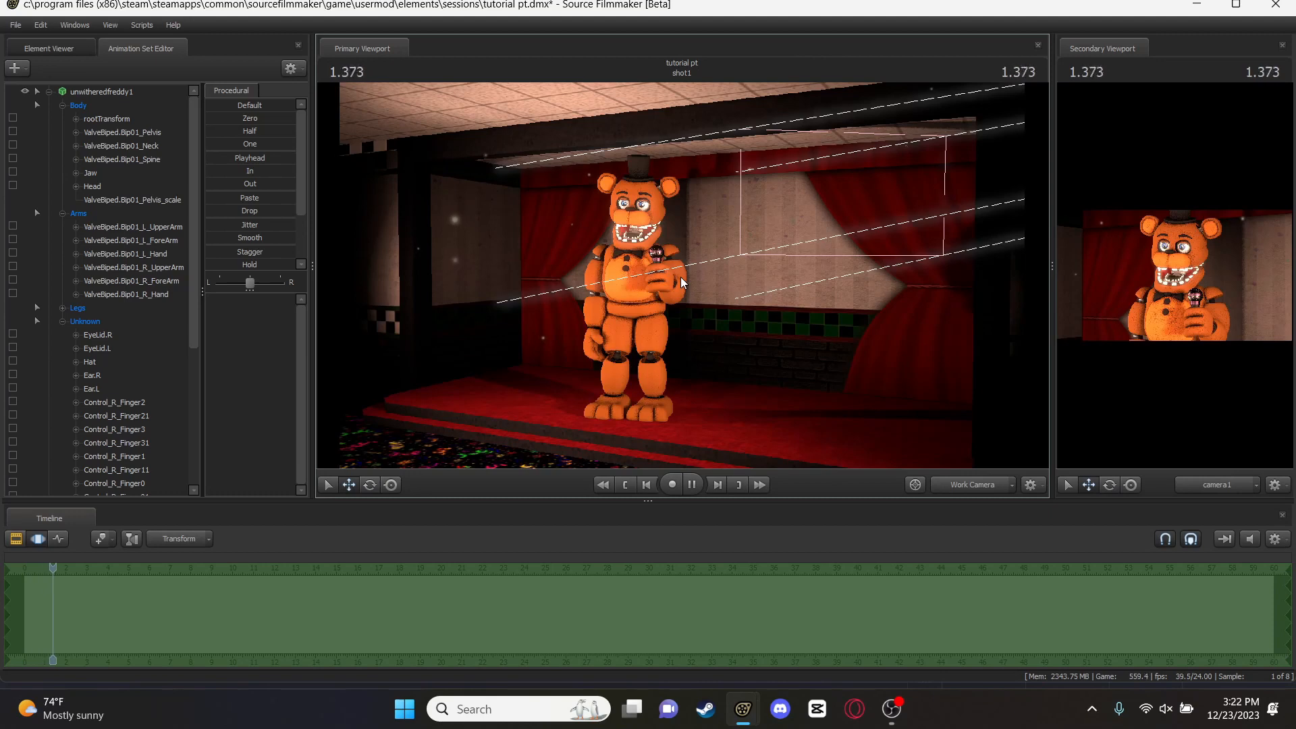
pyautogui.press('space')
# Select controlPoint0 of the dust1 animation set and move it from beside the stage toward Freddy
pyautogui.doubleClick(144, 94)
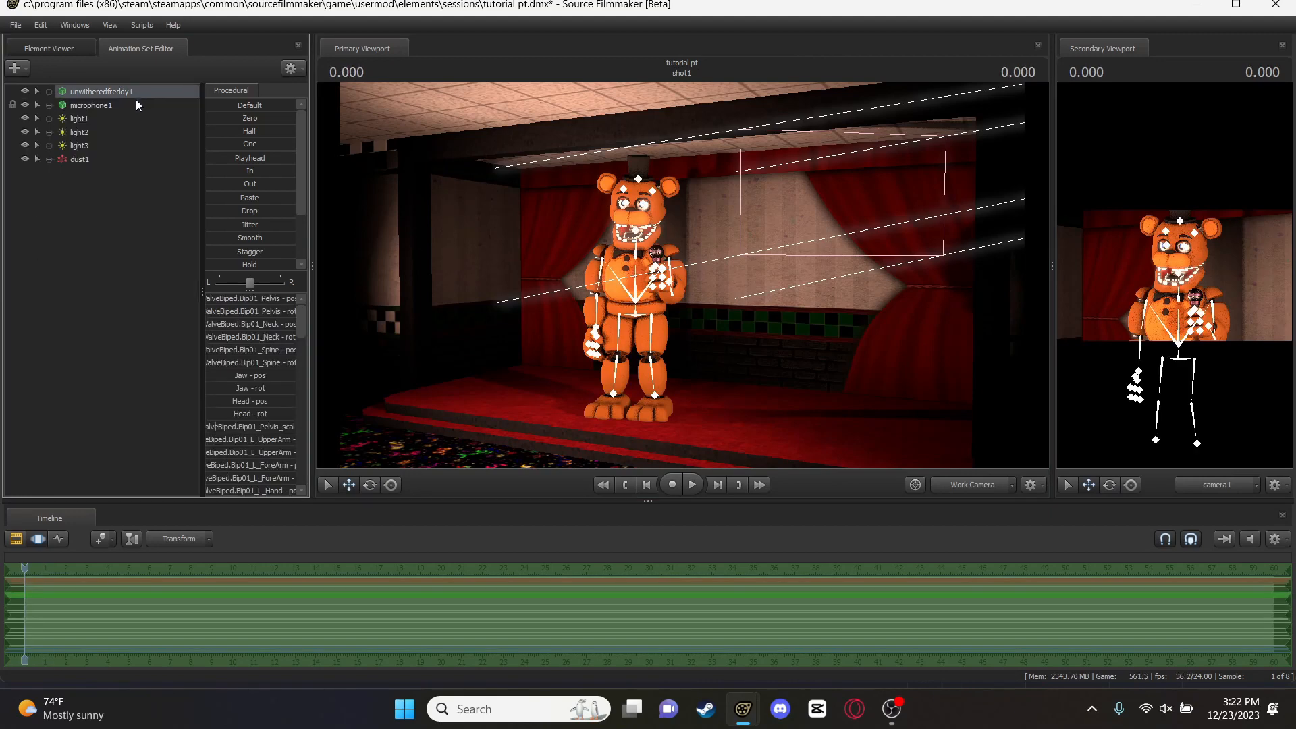
pyautogui.click(93, 105)
pyautogui.click(79, 160)
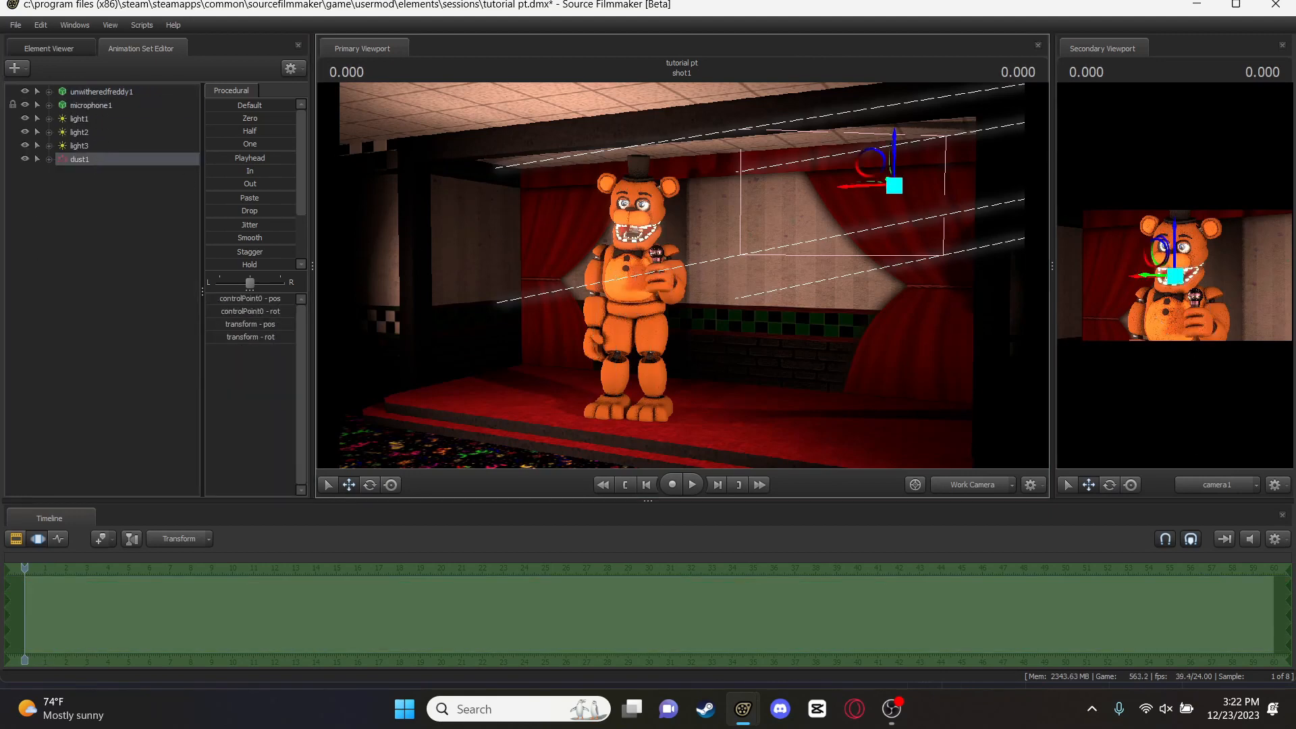
pyautogui.press('s')
pyautogui.moveTo(695, 274); pyautogui.dragTo(682, 274)
pyautogui.doubleClick(99, 156)
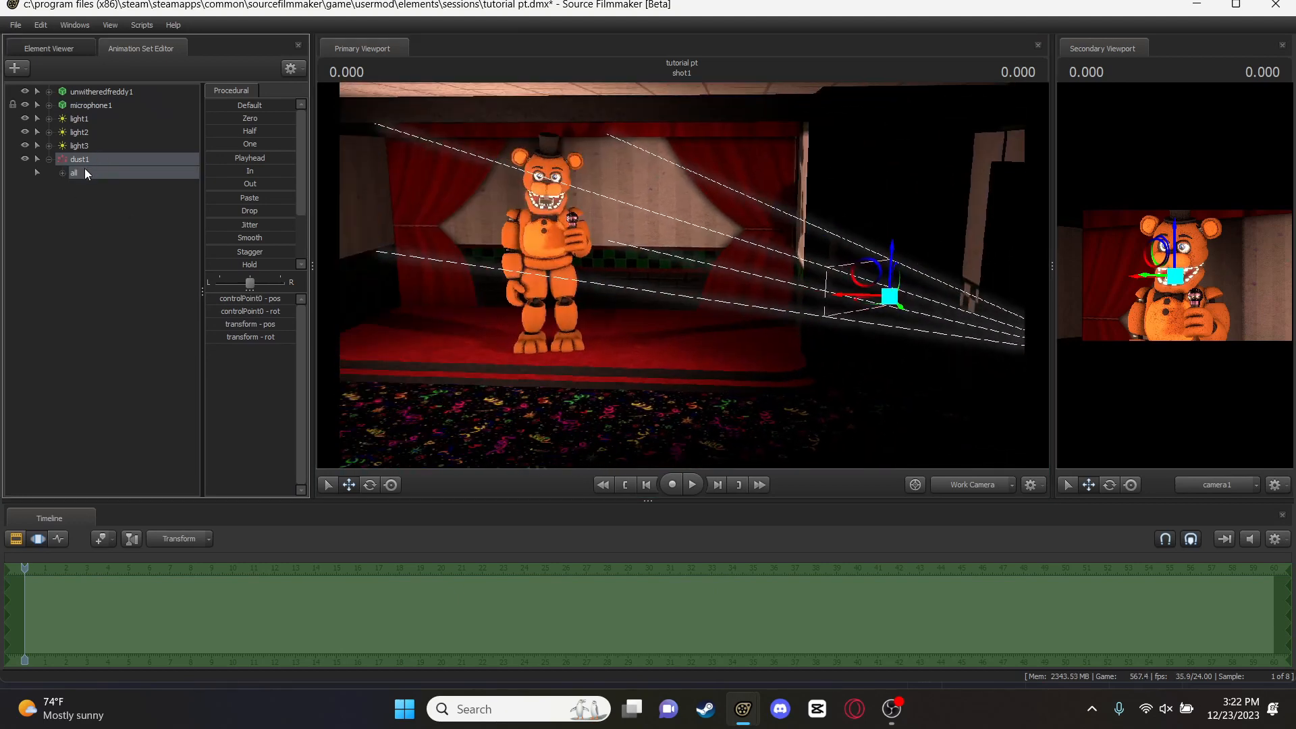
pyautogui.doubleClick(85, 173)
pyautogui.click(132, 202)
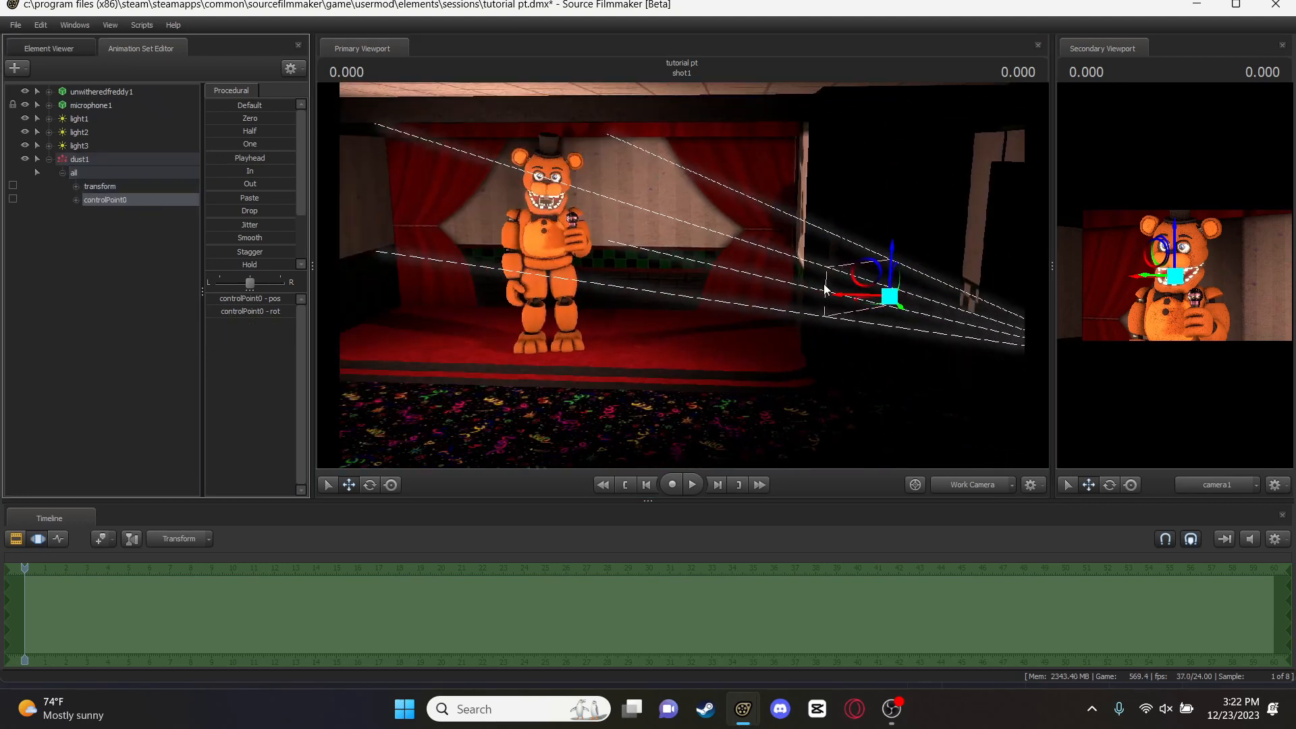
pyautogui.moveTo(882, 304); pyautogui.dragTo(599, 227)
# Check the dust through camera1 during playback, replay from the start, and stop at about 0.96 seconds
pyautogui.press('F2')
pyautogui.press('space')
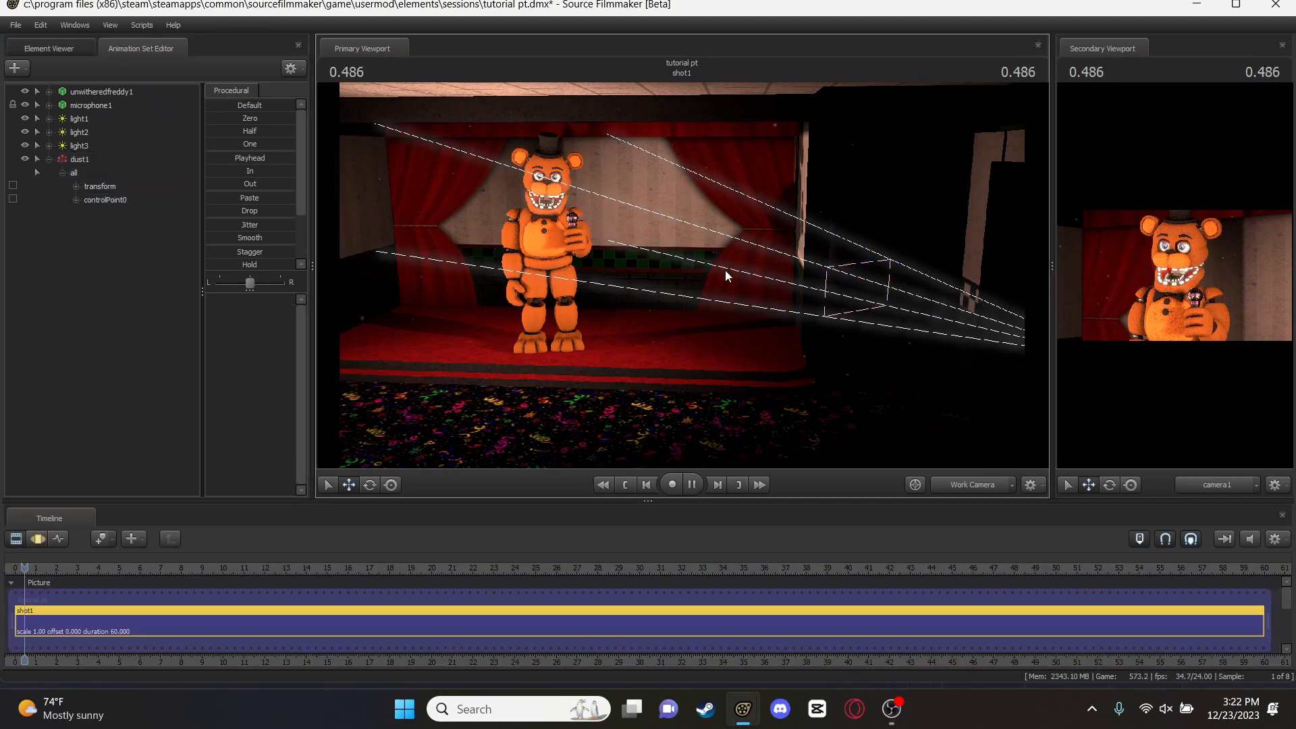
pyautogui.press('F3')
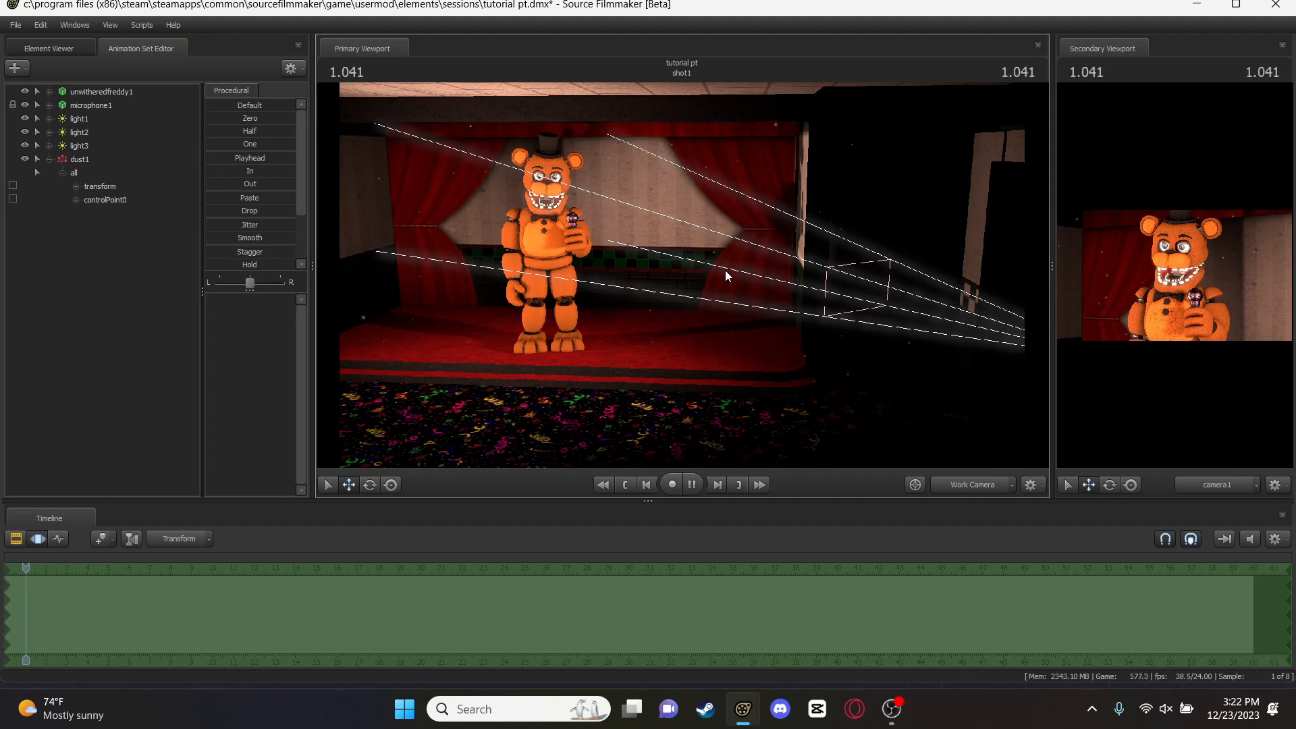
pyautogui.press('w')
pyautogui.moveTo(713, 312); pyautogui.dragTo(694, 287)
pyautogui.click(957, 489)
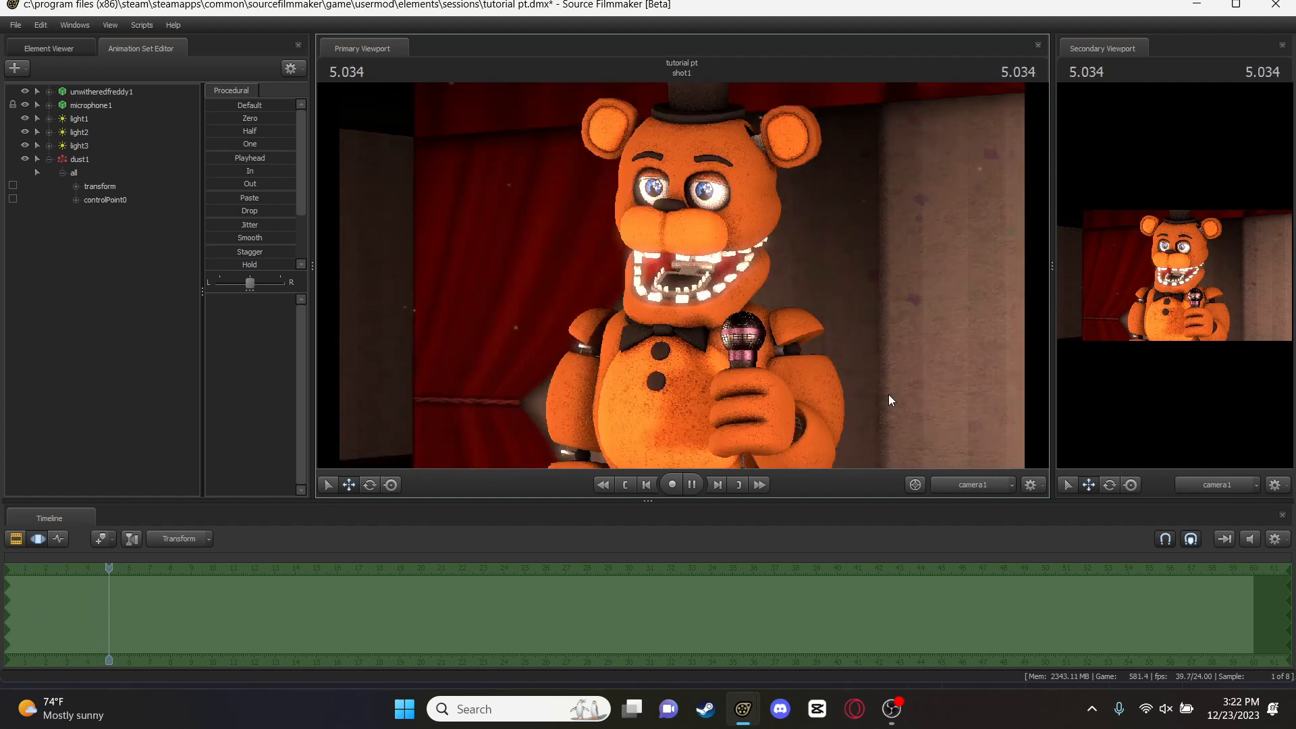
pyautogui.press('Home')
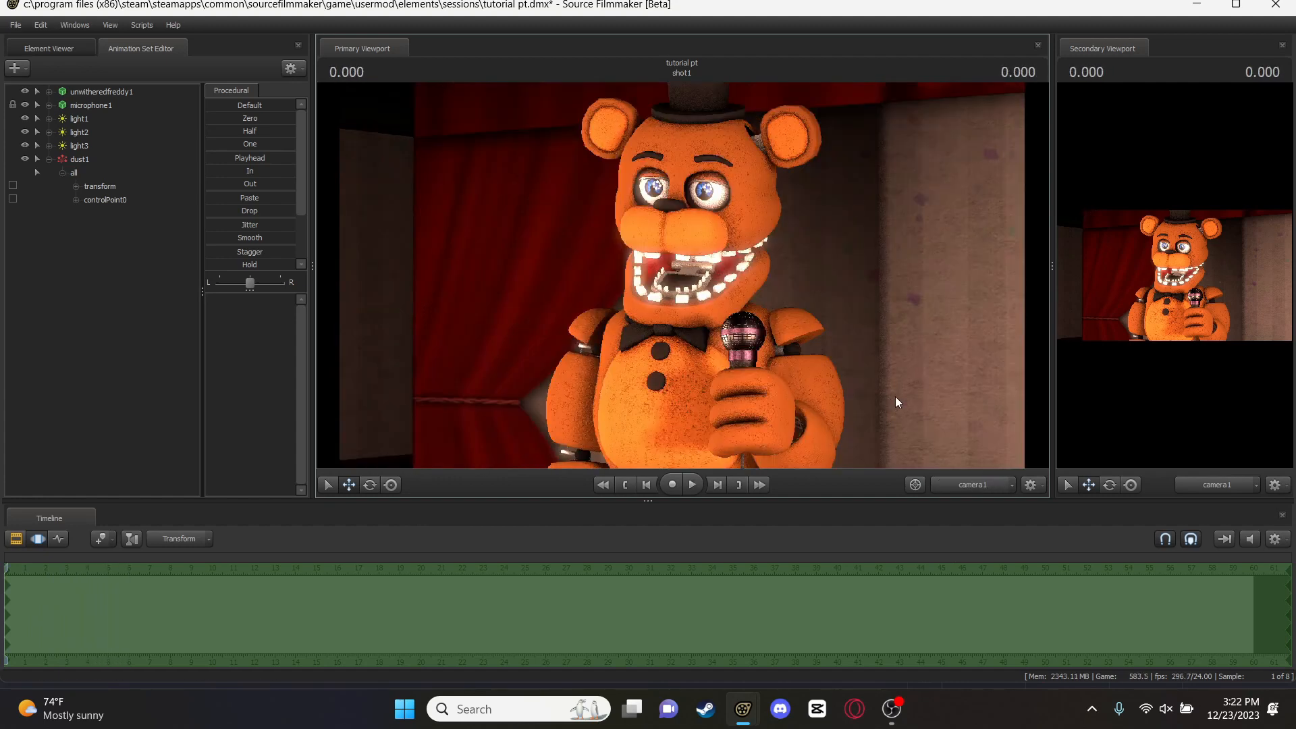
pyautogui.press('space')
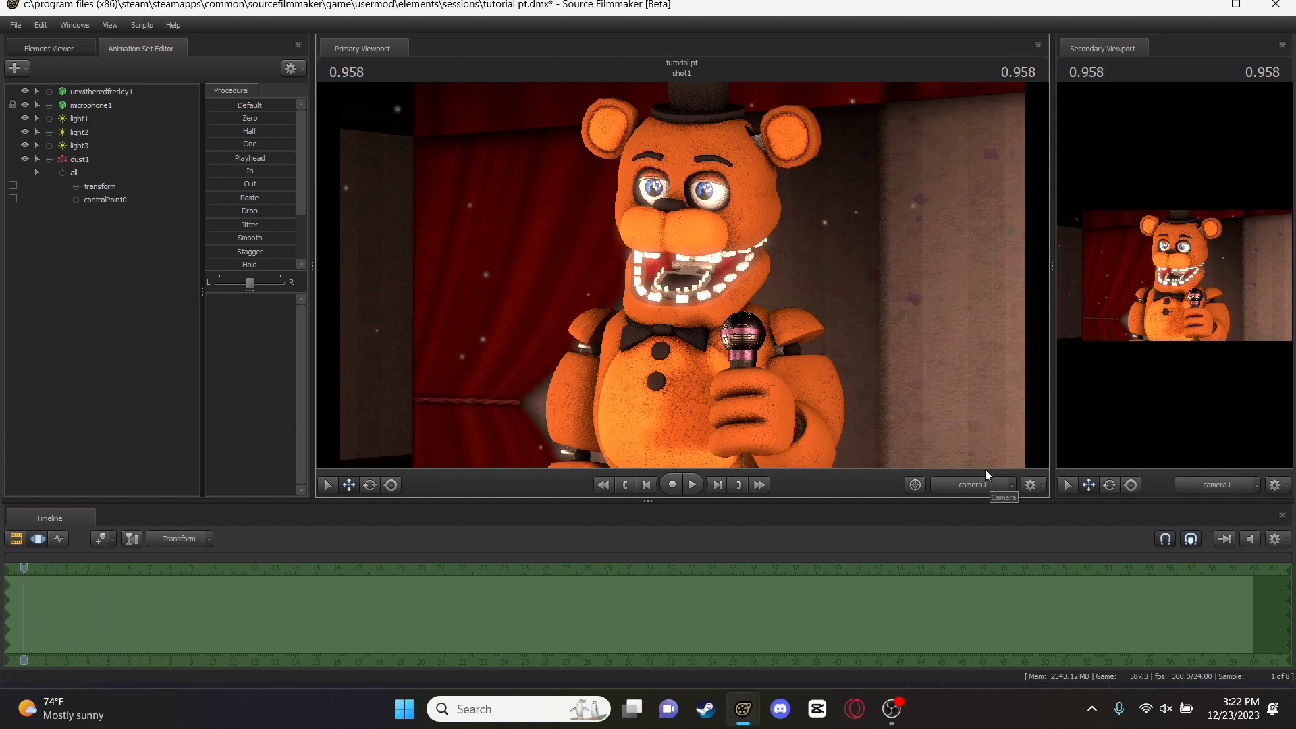
# From the Work Camera, rotate Freddy's right upper arm and forearm to raise the arm into a wave
pyautogui.click(990, 484)
pyautogui.press('s')
pyautogui.moveTo(682, 275)
pyautogui.mouseDown()
pyautogui.moveTo(677, 304)
pyautogui.moveTo(648, 283)
pyautogui.moveTo(682, 274)
pyautogui.mouseUp()
pyautogui.press('w')
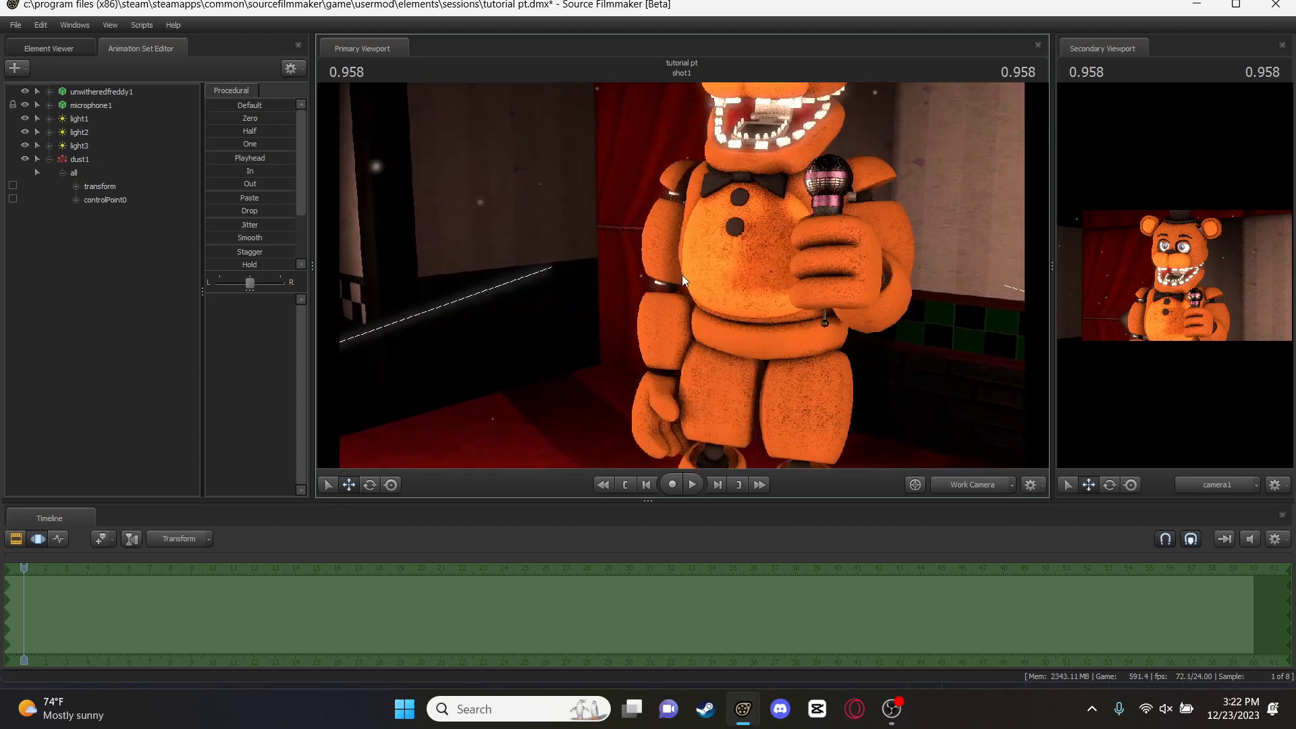
pyautogui.click(663, 324)
pyautogui.press('e')
pyautogui.moveTo(662, 335); pyautogui.dragTo(651, 300)
pyautogui.click(672, 255)
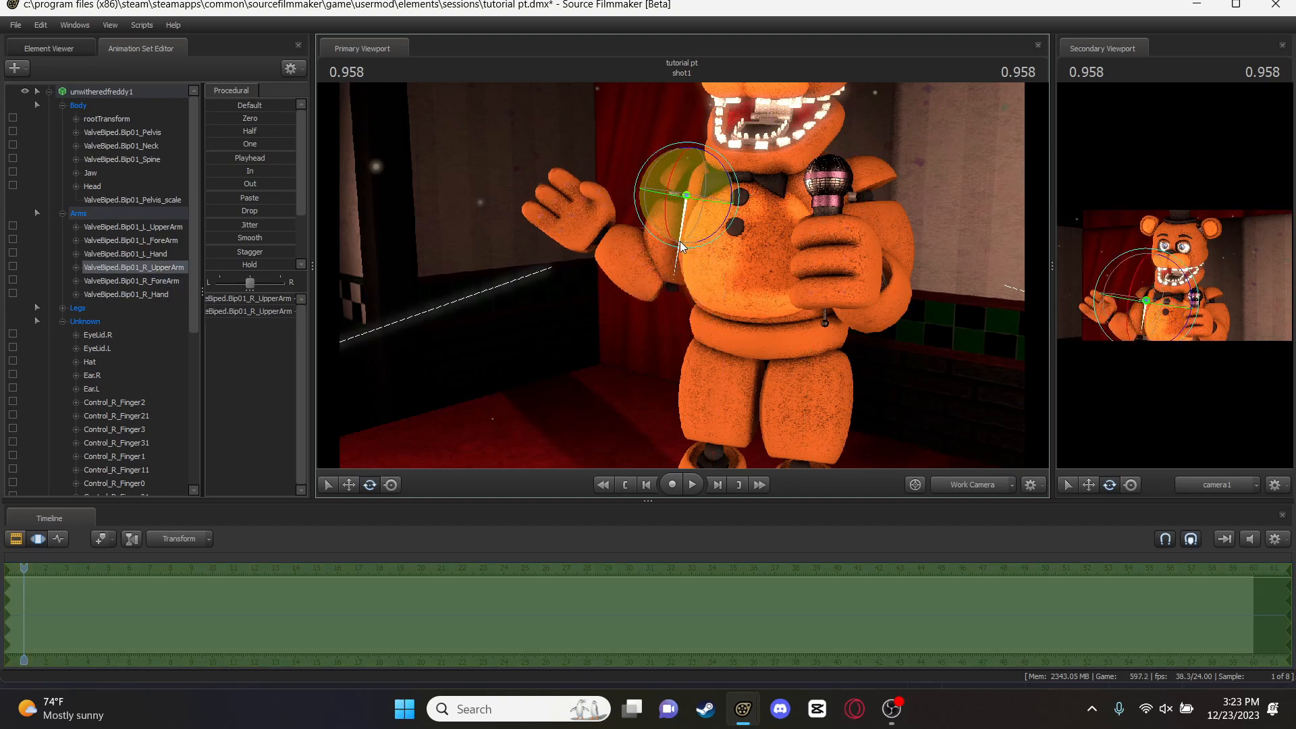
pyautogui.moveTo(650, 229); pyautogui.dragTo(574, 101)
pyautogui.keyDown('ctrl'); pyautogui.click(611, 165); pyautogui.keyUp('ctrl')
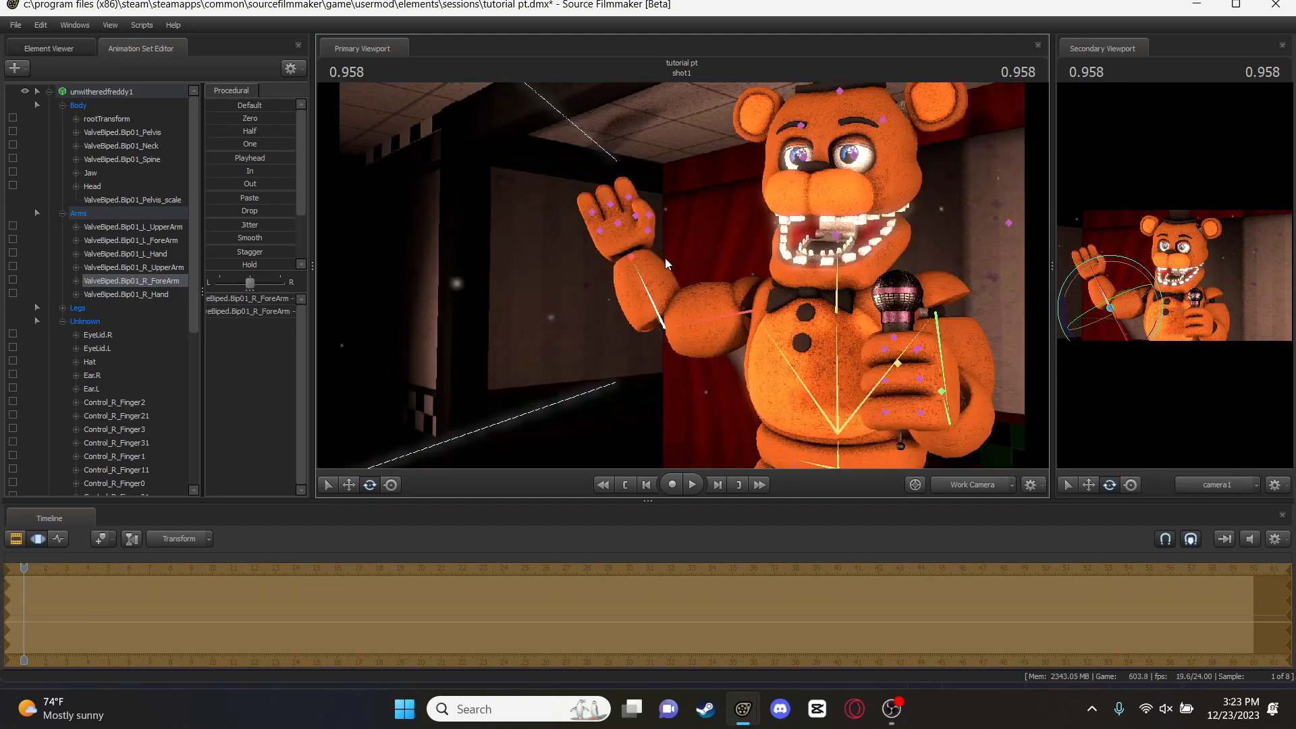
pyautogui.keyDown('ctrl'); pyautogui.click(635, 247); pyautogui.keyUp('ctrl')
# Rotate Freddy's head bone to tilt the head back slightly
pyautogui.keyDown('ctrl'); pyautogui.click(837, 282); pyautogui.keyUp('ctrl')
pyautogui.keyDown('ctrl'); pyautogui.click(841, 155); pyautogui.keyUp('ctrl')
pyautogui.moveTo(842, 155); pyautogui.dragTo(665, 351)
# Rotate the EyeLid.R and EyeLid.L bones to close both of Freddy's eyes
pyautogui.scroll(2, 129, 270)
pyautogui.click(102, 160)
pyautogui.keyDown('ctrl'); pyautogui.click(102, 172); pyautogui.keyUp('ctrl')
pyautogui.keyDown('ctrl'); pyautogui.click(812, 351); pyautogui.keyUp('ctrl')
pyautogui.moveTo(812, 350); pyautogui.dragTo(607, 223)
pyautogui.click(100, 160)
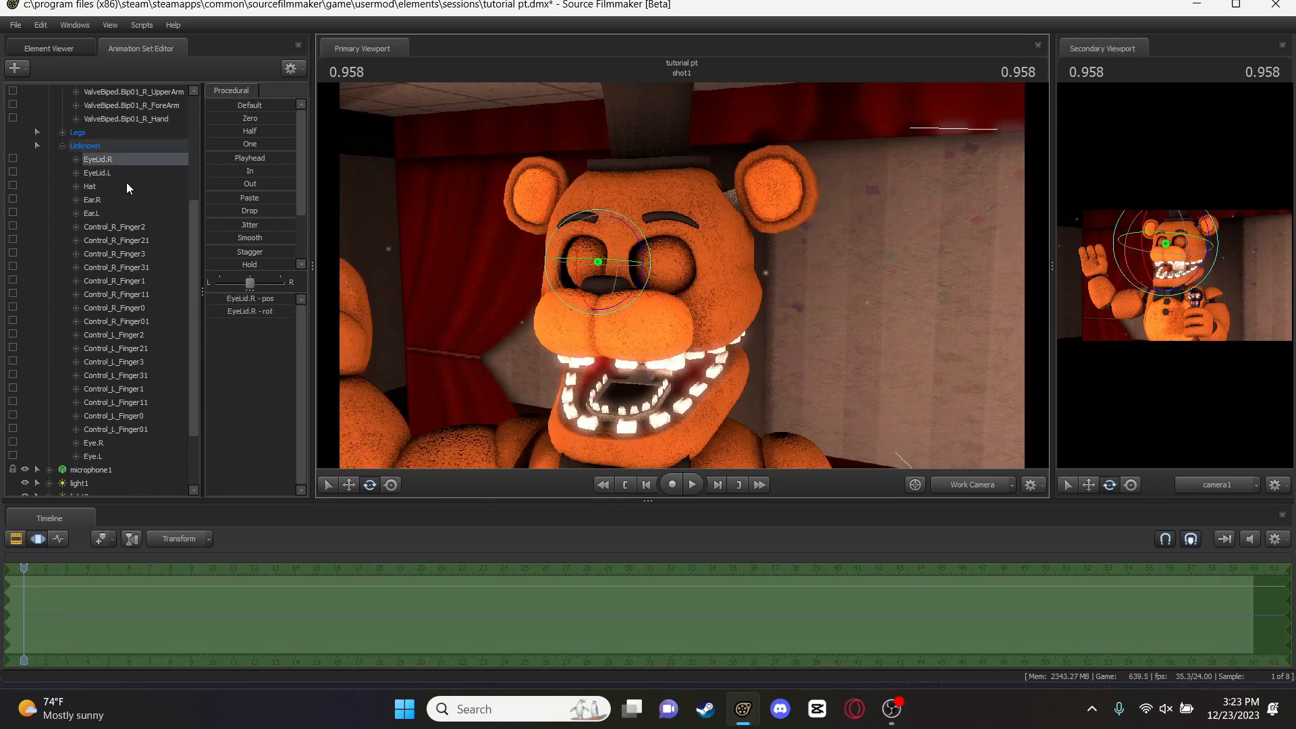
# Switch the primary viewport from the Work Camera to camera1 to frame the finished pose
pyautogui.scroll(5, 127, 187)
pyautogui.moveTo(675, 271)
pyautogui.mouseDown()
pyautogui.moveTo(675, 291)
pyautogui.moveTo(675, 270)
pyautogui.moveTo(607, 270)
pyautogui.moveTo(628, 311)
pyautogui.moveTo(695, 338)
pyautogui.moveTo(722, 331)
pyautogui.moveTo(665, 270)
pyautogui.mouseUp()
pyautogui.press('s')
pyautogui.click(968, 485)
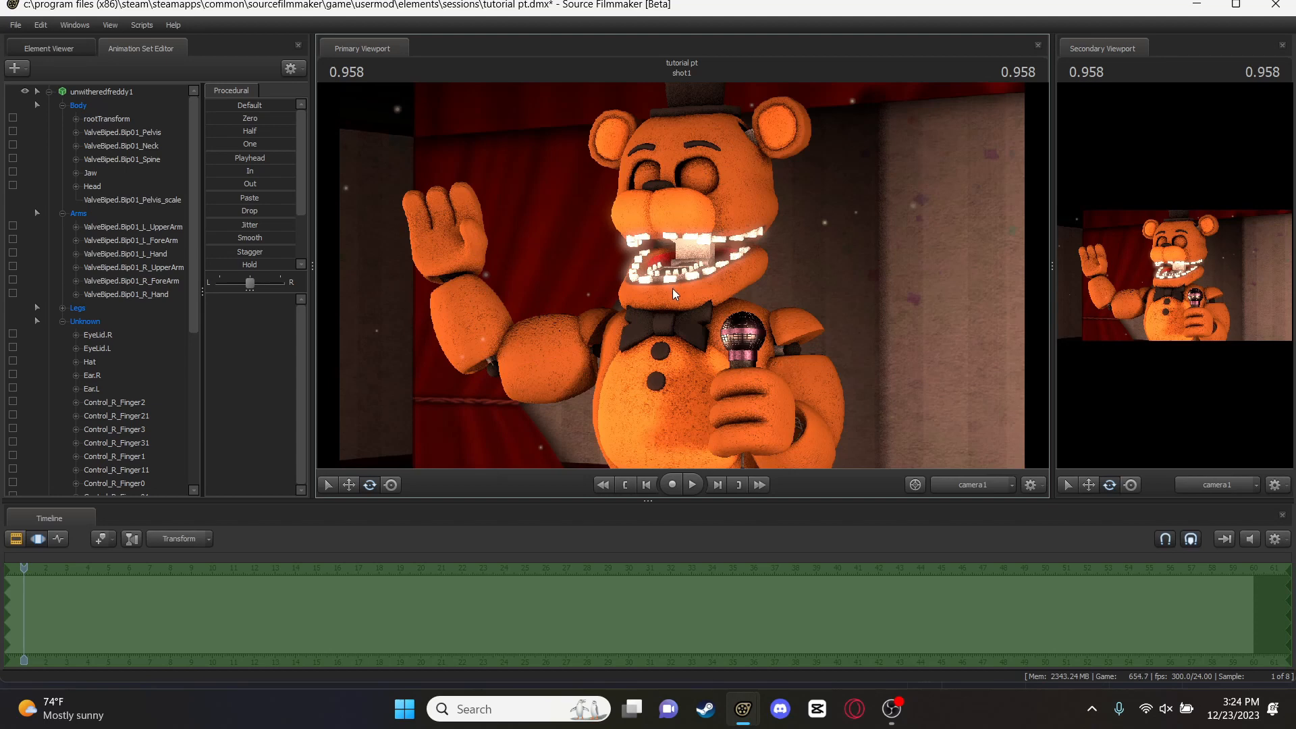
# Start a movie export, saving the session's changes, and set the export type to Image Sequence
pyautogui.click(15, 25)
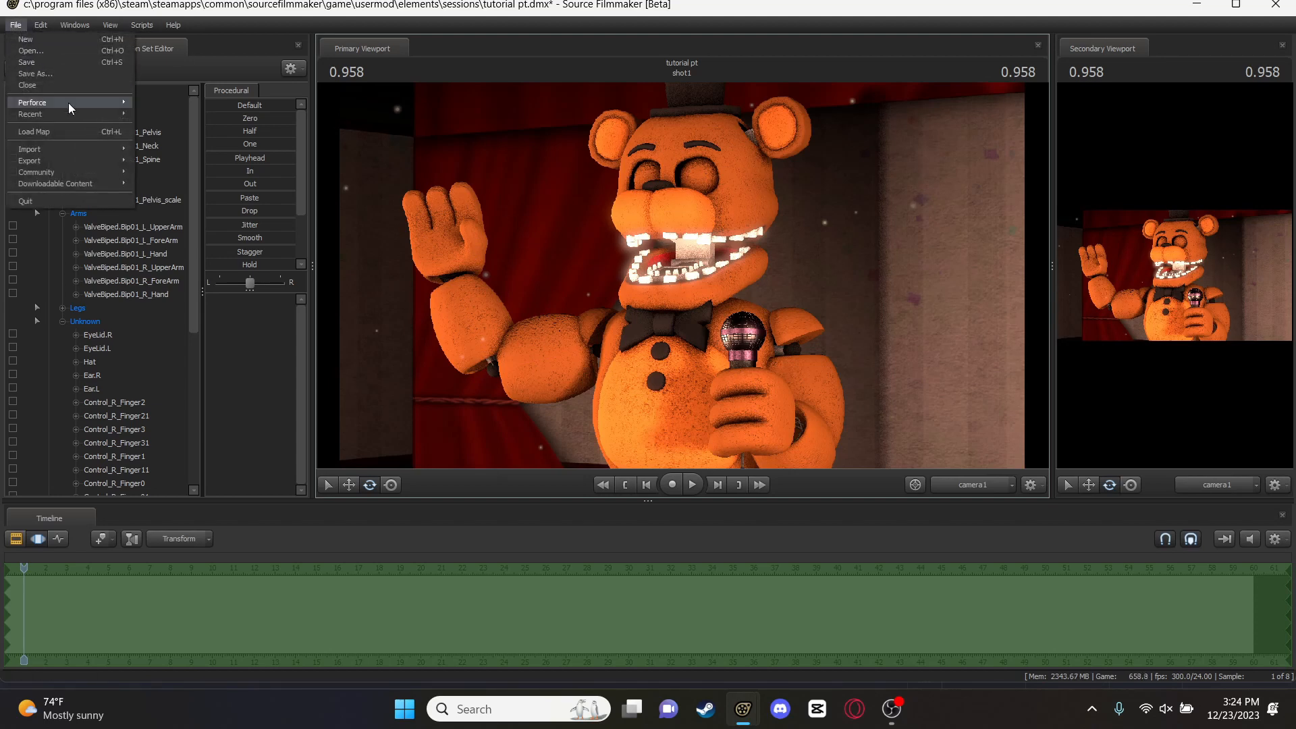
pyautogui.click(682, 274)
pyautogui.hotkey('ctrl', 'n')
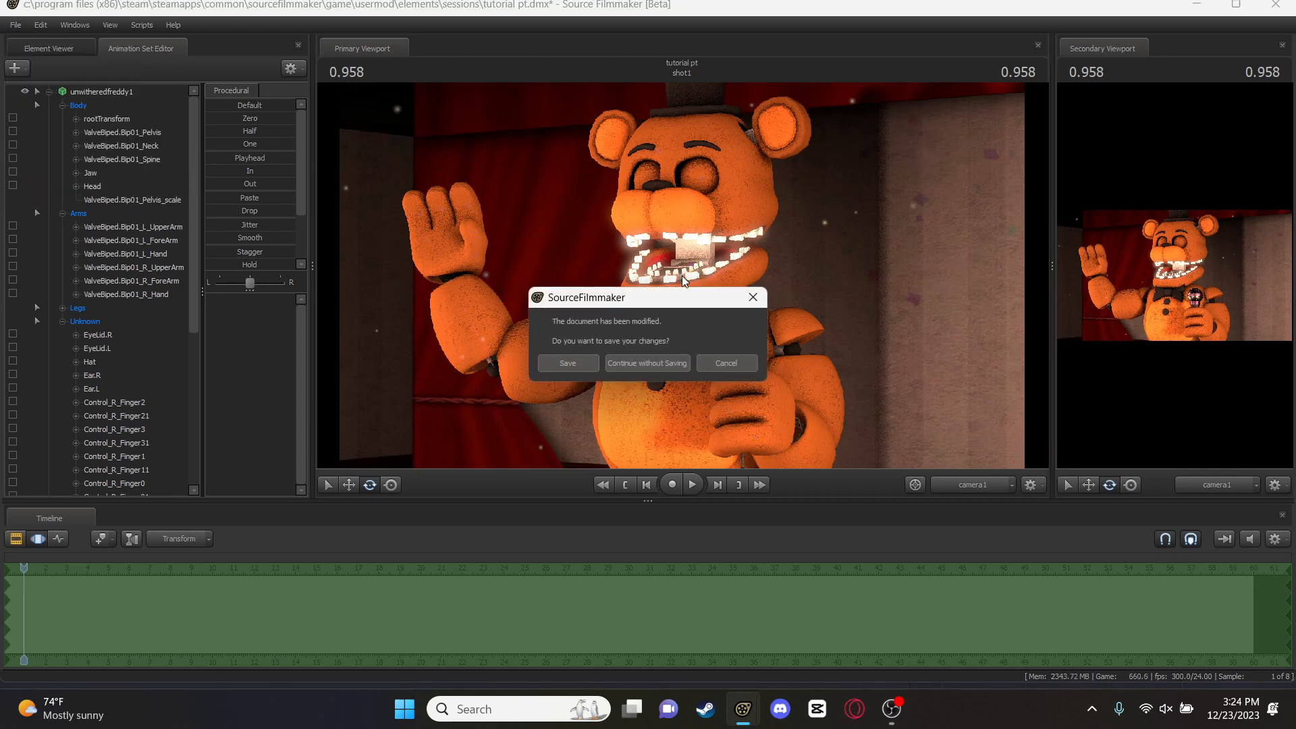
pyautogui.click(578, 362)
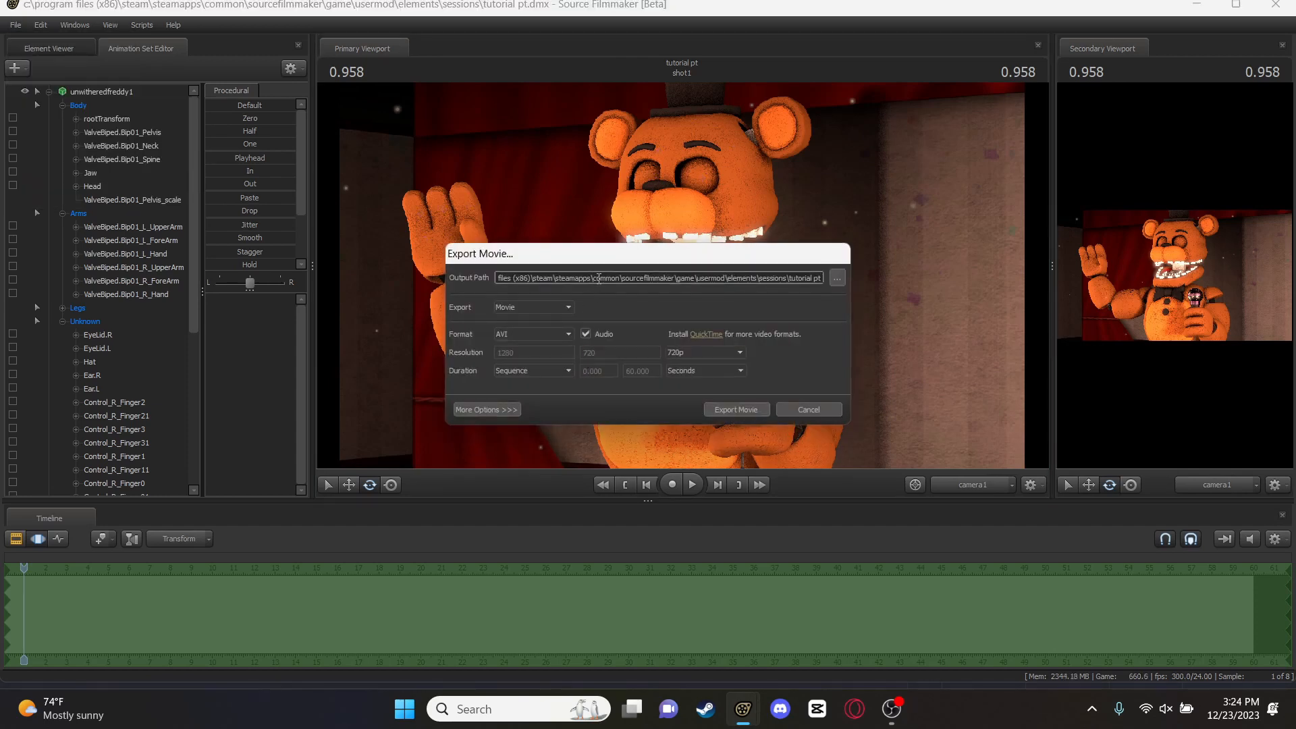
pyautogui.click(561, 308)
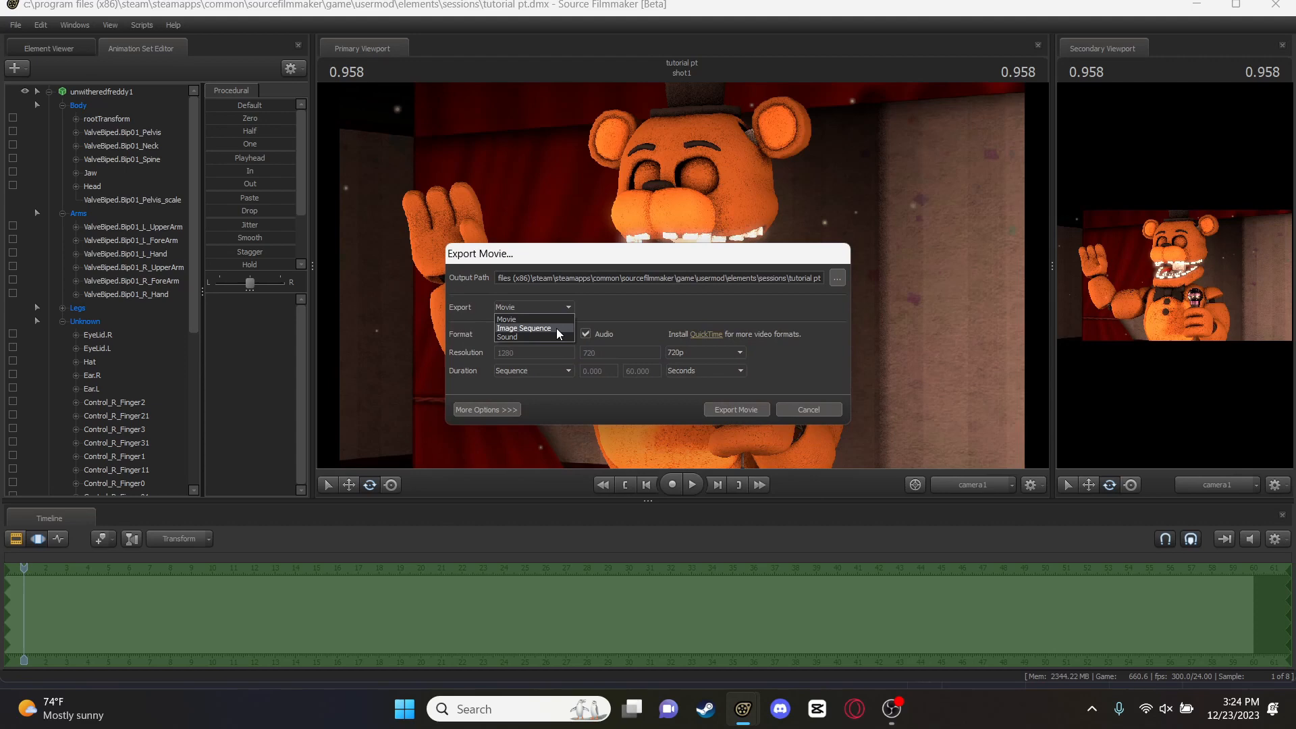
pyautogui.click(557, 328)
# Set the export's output file to "tutorial image 1" in the C:\random images folder
pyautogui.click(836, 278)
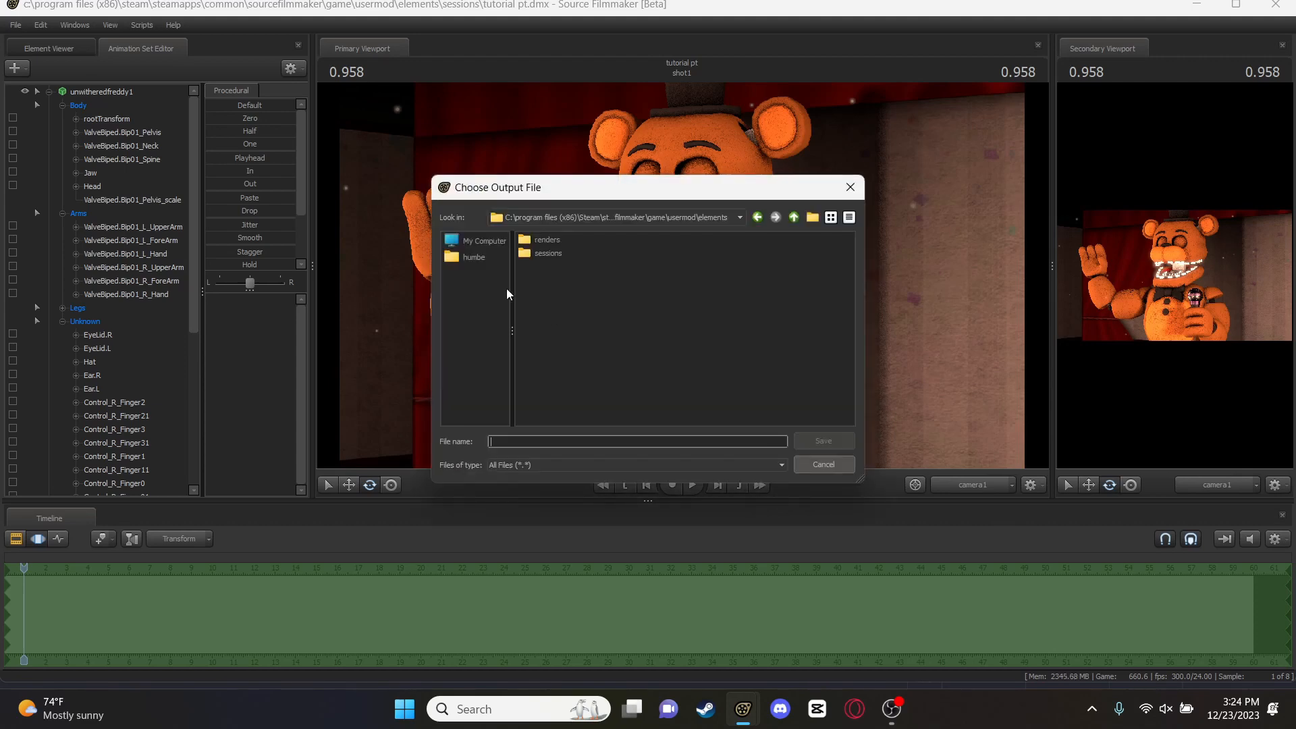
pyautogui.click(484, 241)
pyautogui.doubleClick(561, 238)
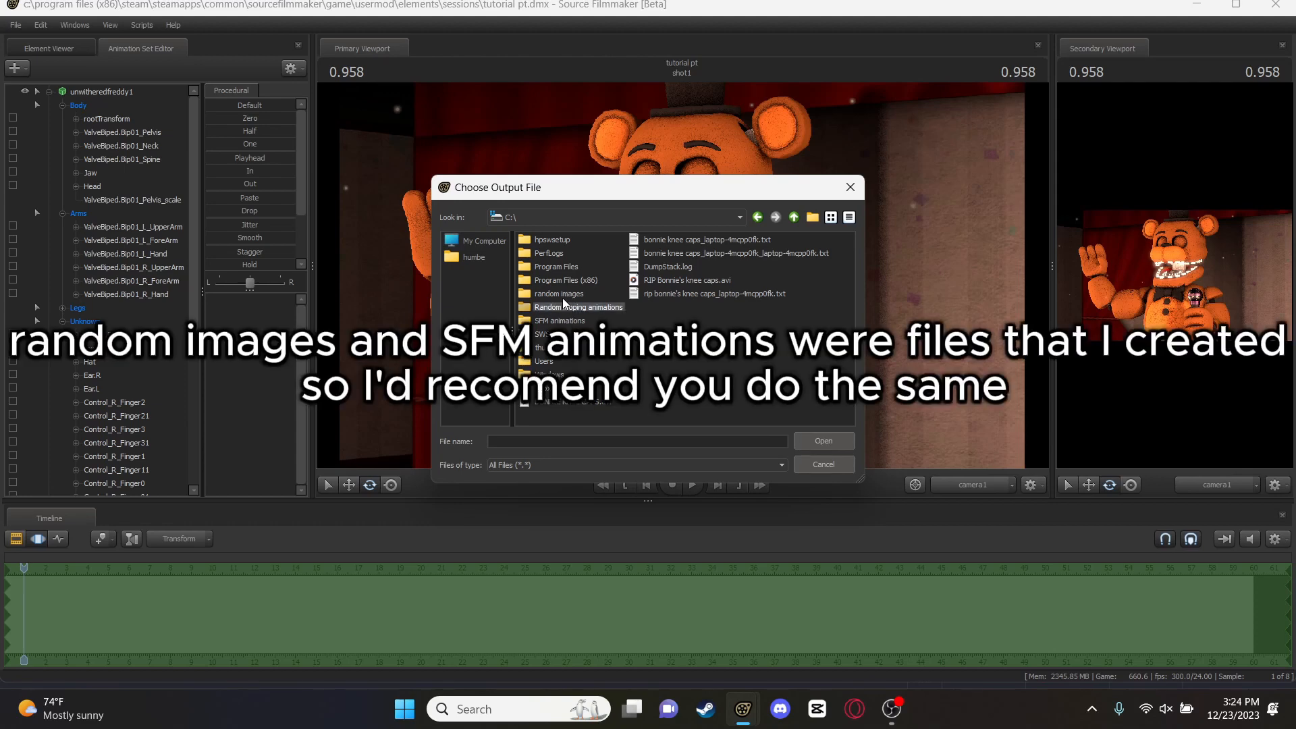
pyautogui.doubleClick(562, 295)
pyautogui.click(589, 443)
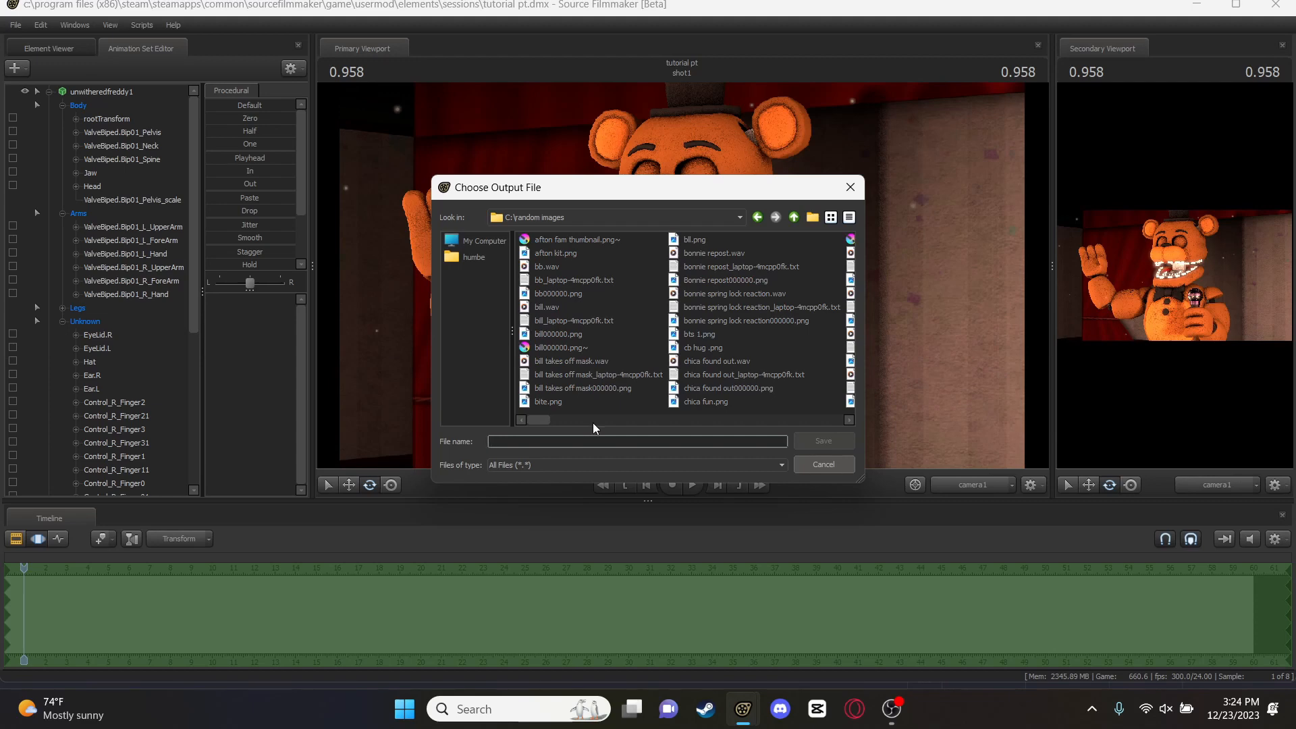
pyautogui.write('tut')
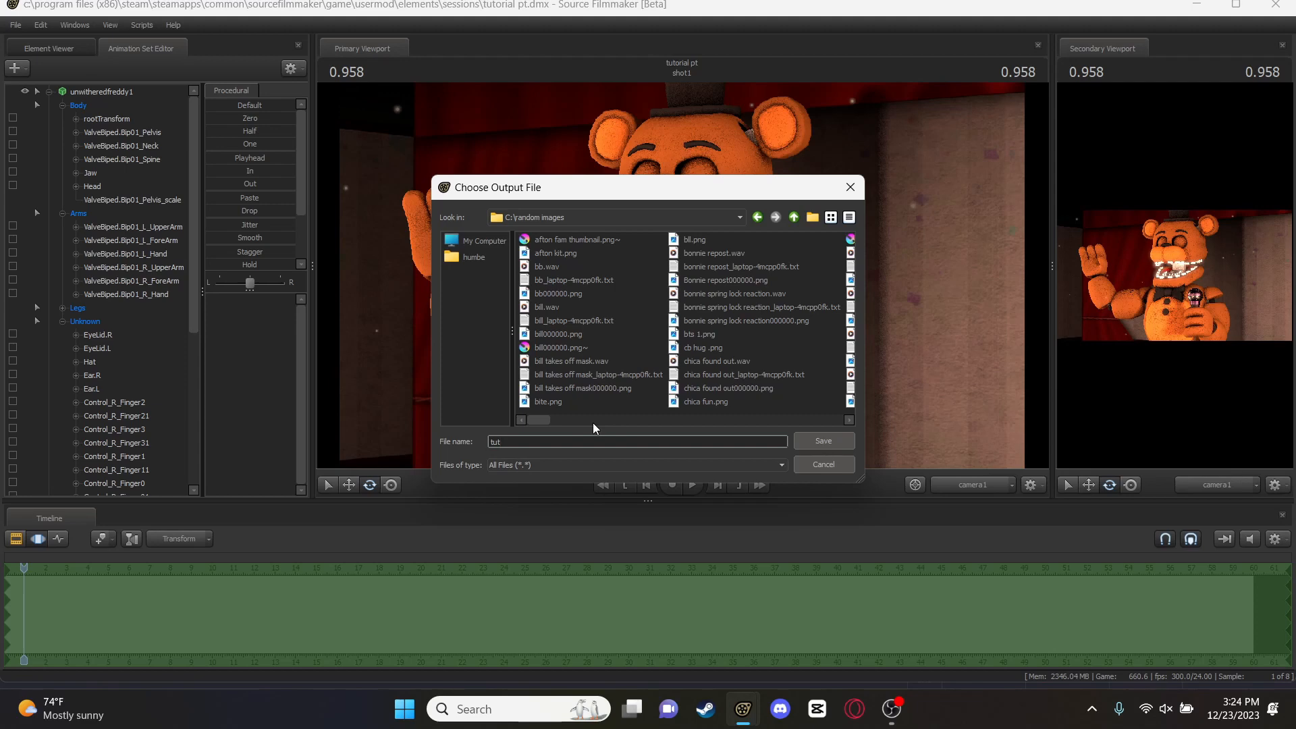
pyautogui.write('orial image')
pyautogui.press('Return')
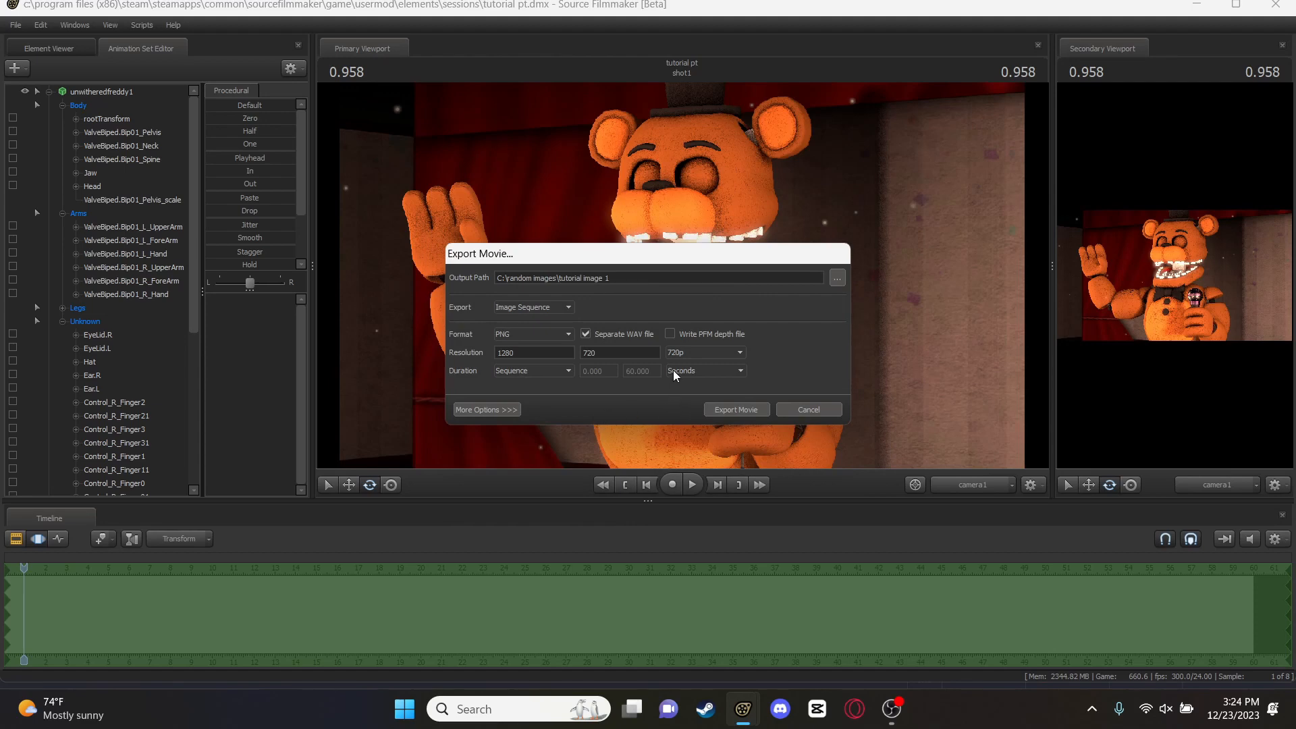
# Set the export duration to Custom, choose its time unit, and export the image sequence
pyautogui.click(537, 372)
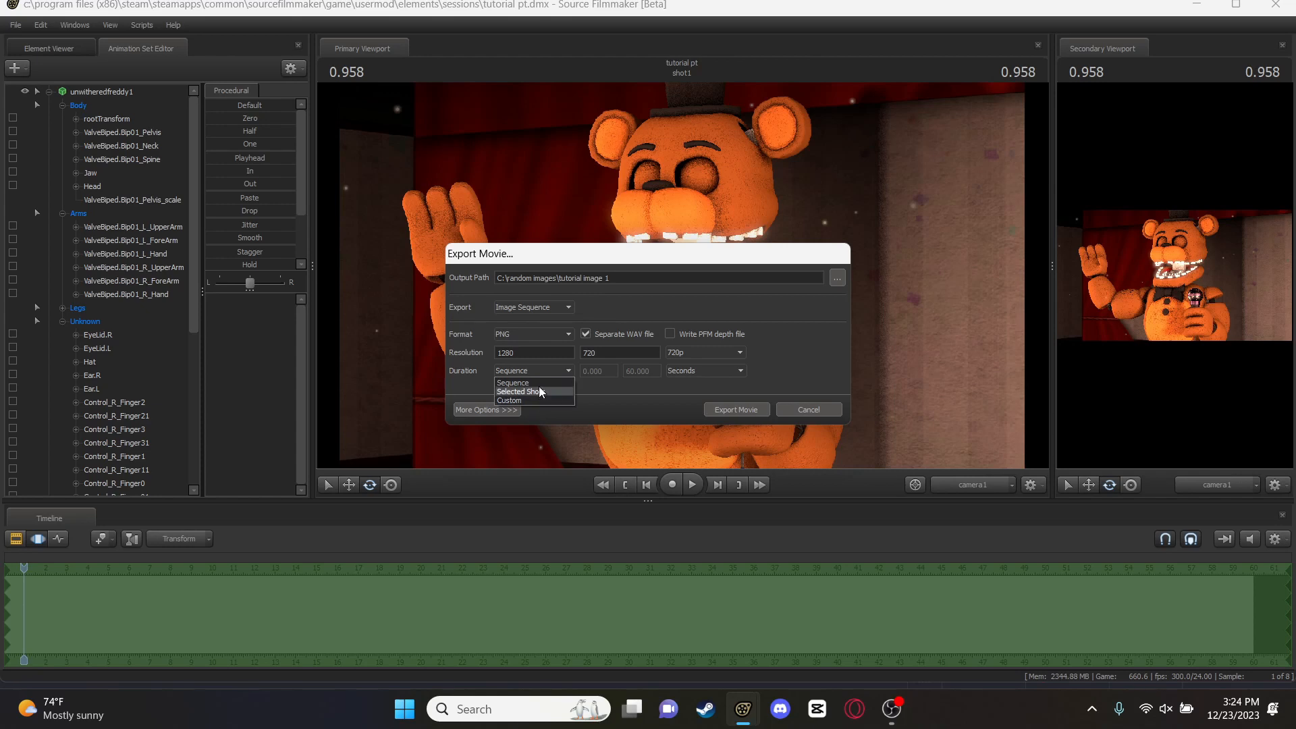
pyautogui.click(545, 399)
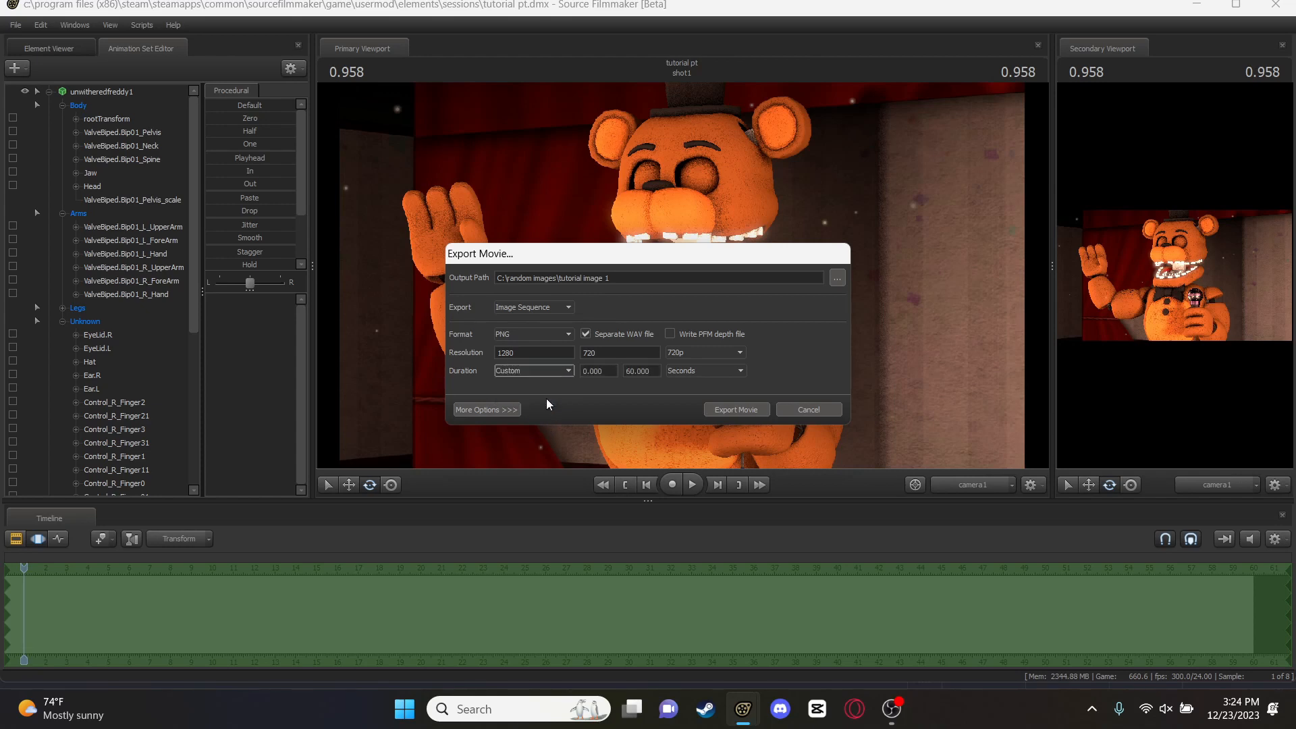
pyautogui.click(677, 372)
pyautogui.click(682, 392)
pyautogui.click(755, 411)
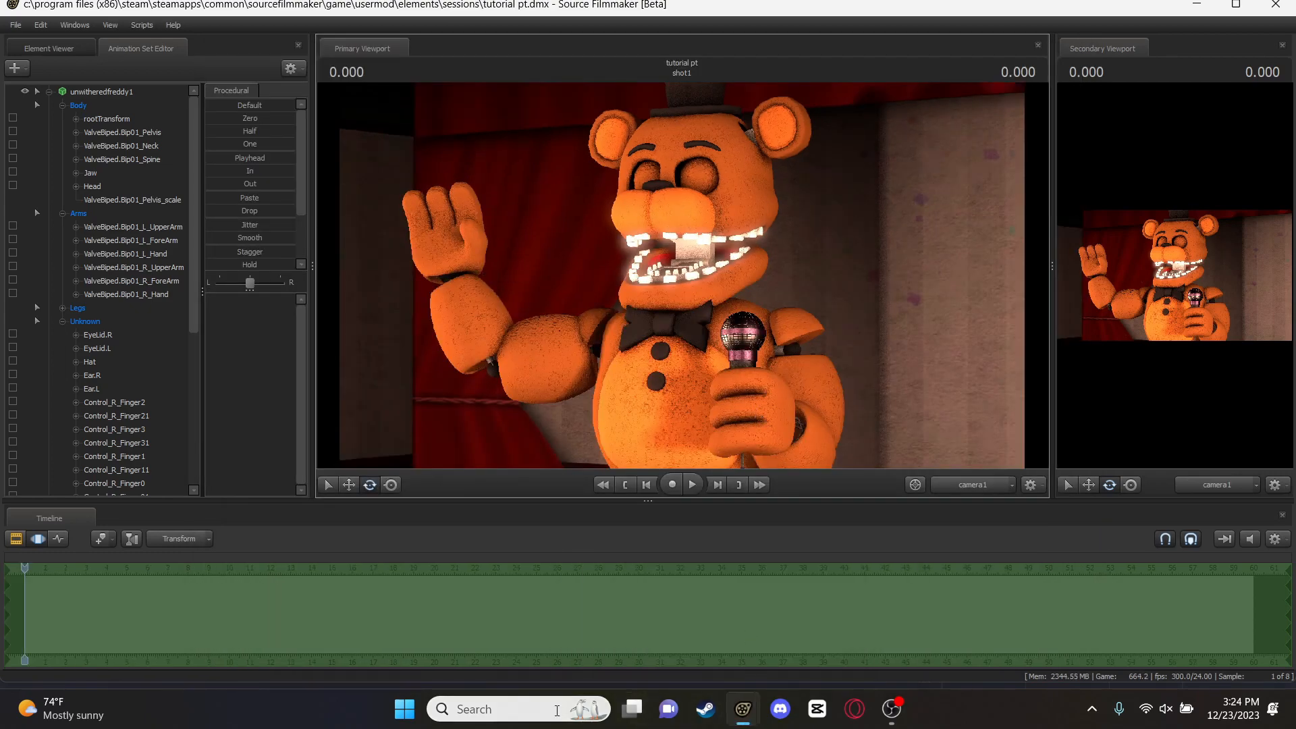
# Switch to File Explorer, open the random images folder, and maximize the window
pyautogui.click(513, 709)
pyautogui.click(514, 327)
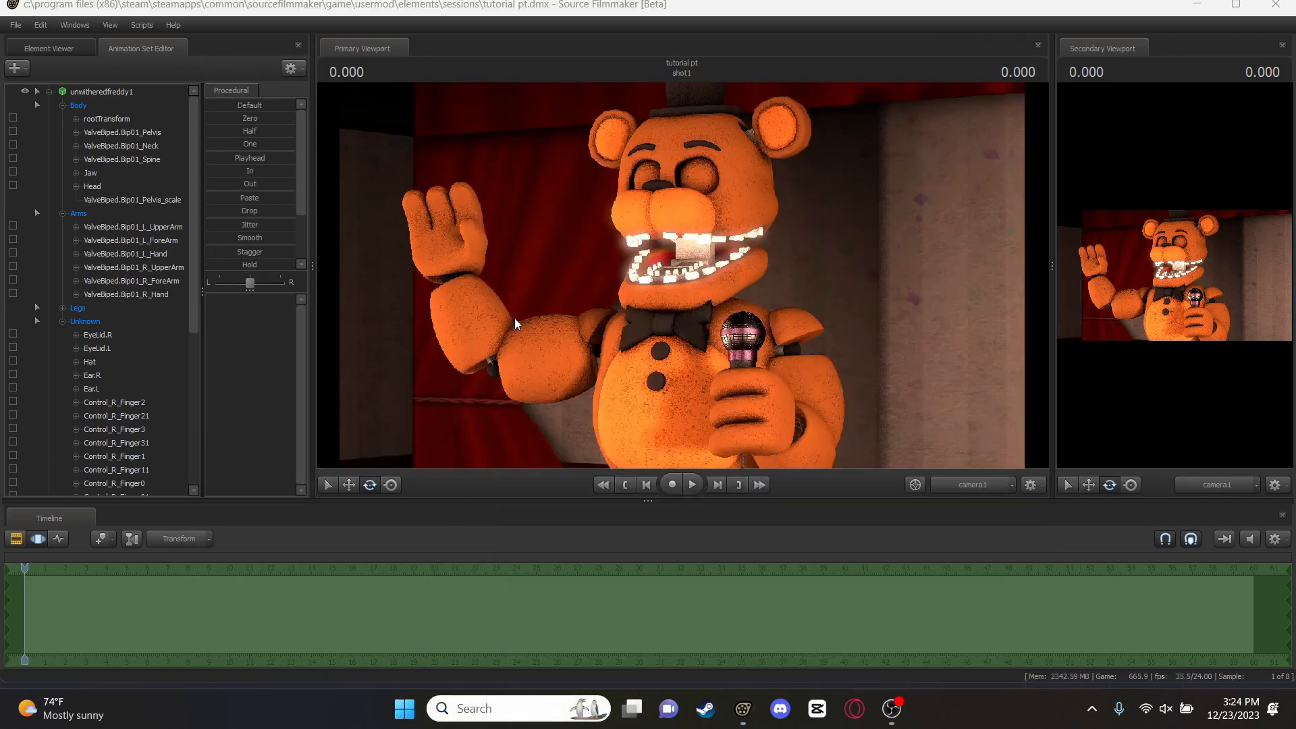
pyautogui.click(811, 436)
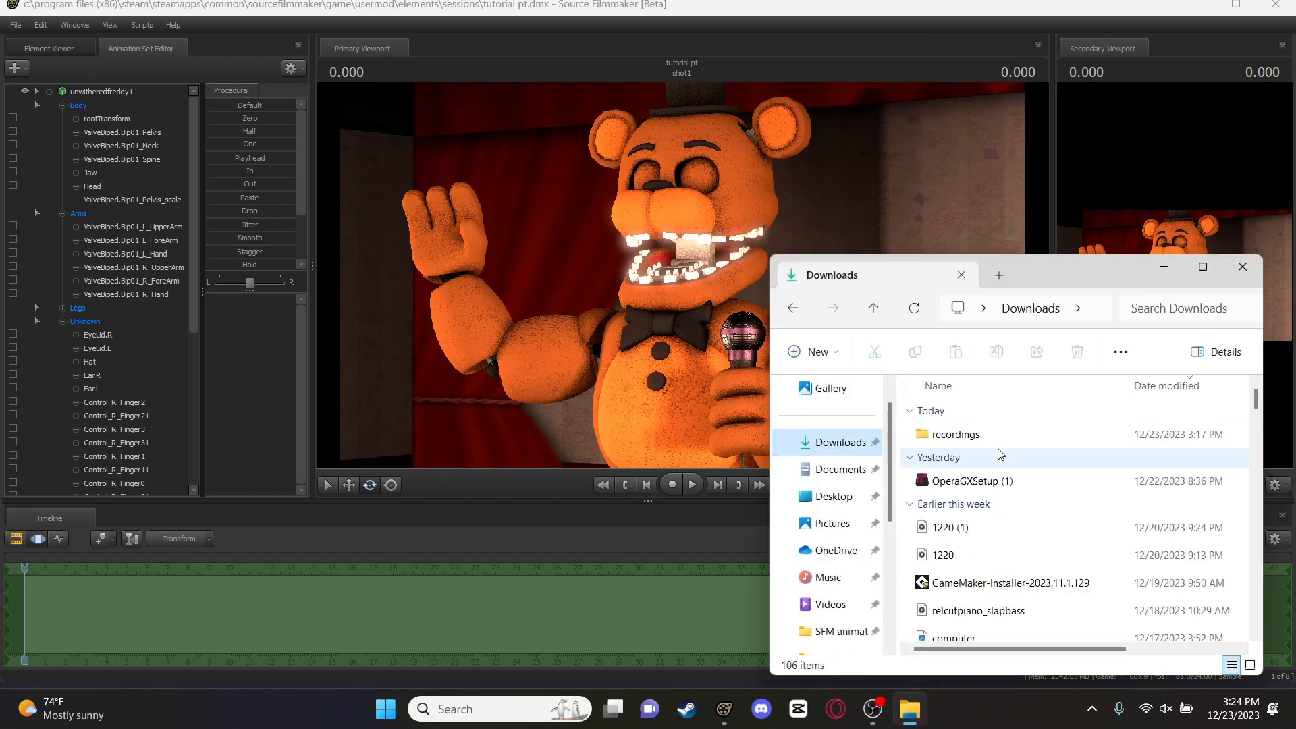
pyautogui.scroll(-4, 997, 448)
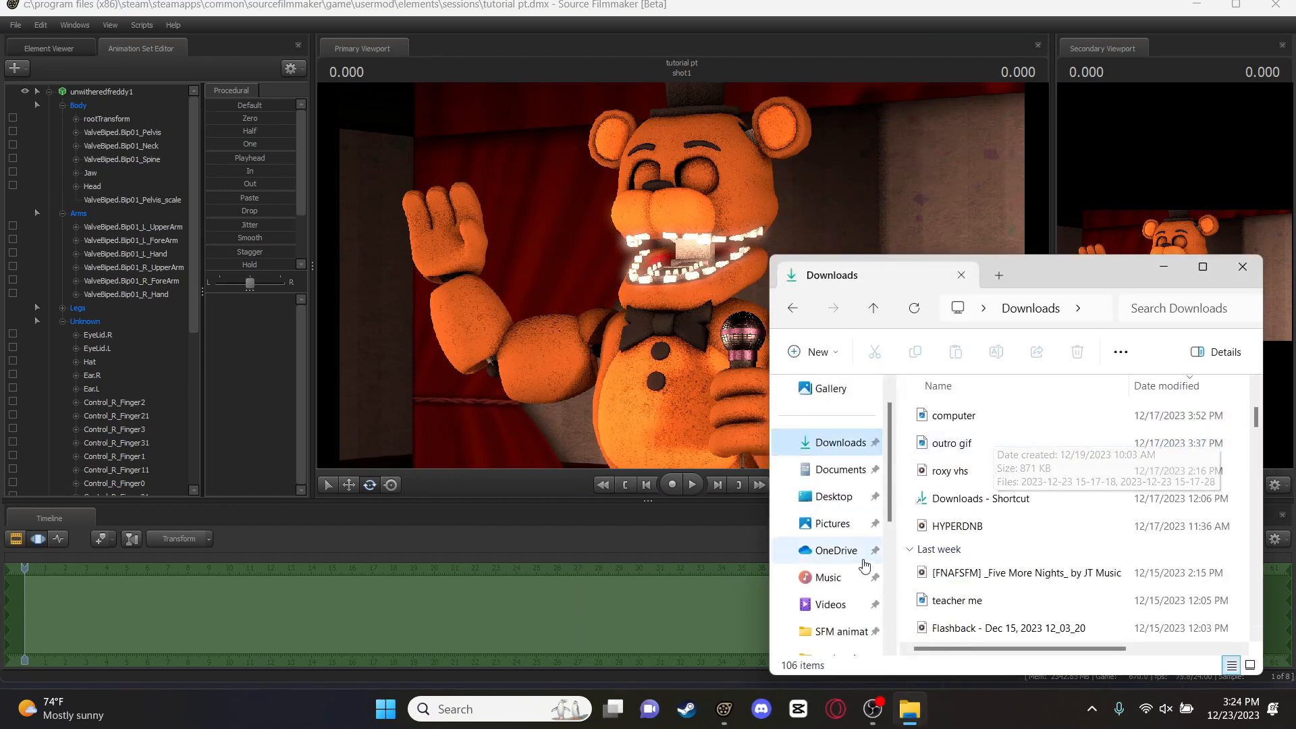
pyautogui.scroll(-3, 838, 547)
pyautogui.click(852, 508)
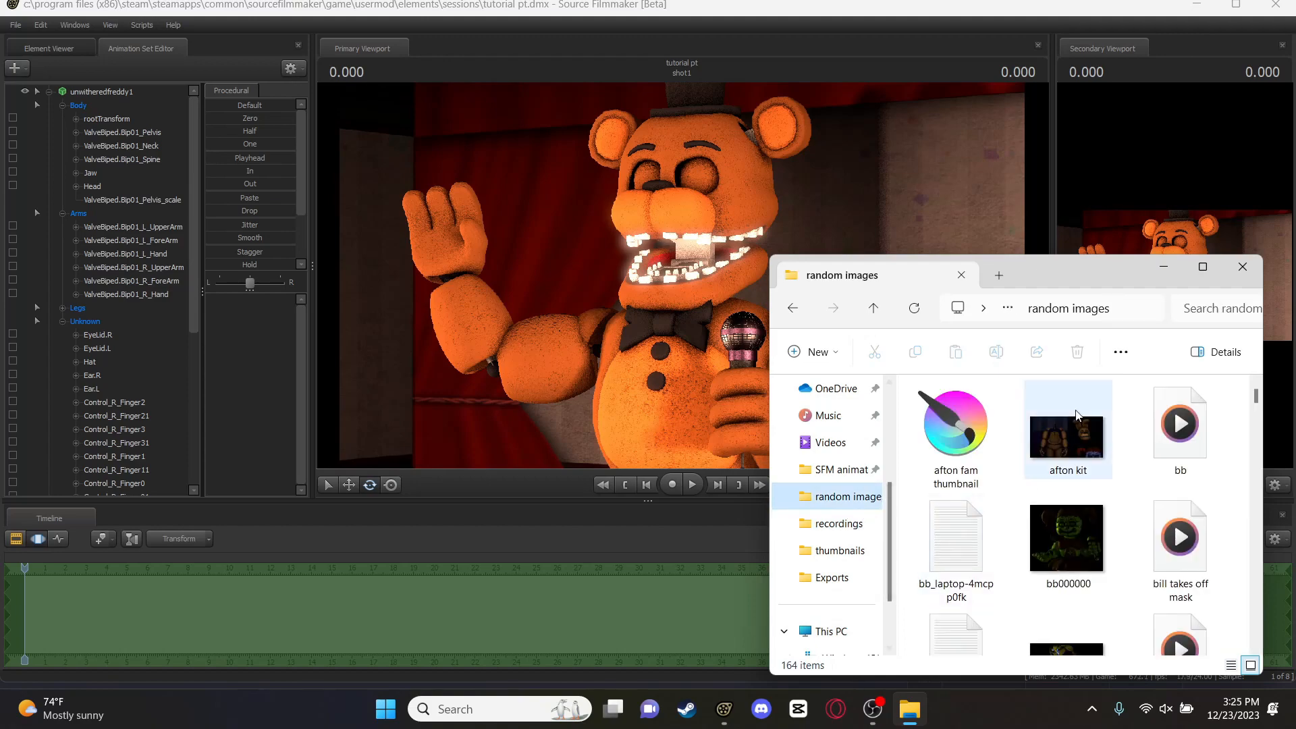
pyautogui.click(1203, 266)
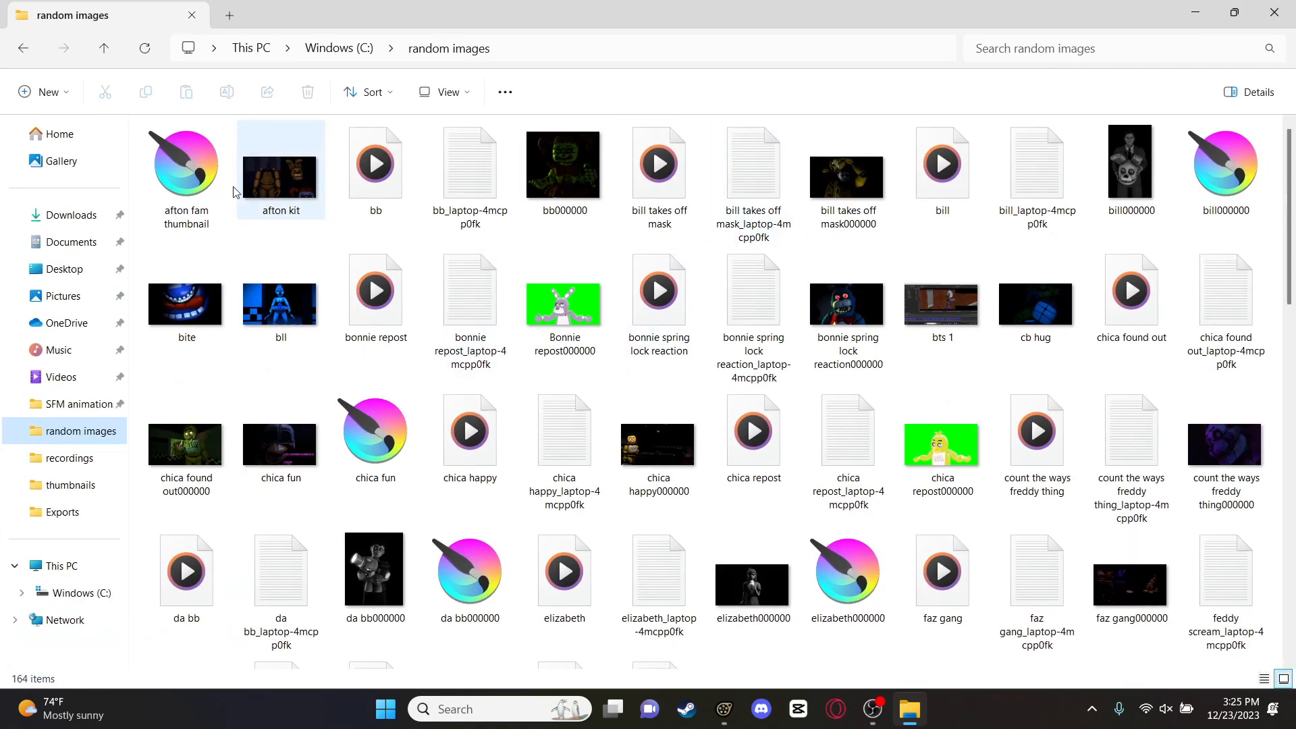
# Search the random images folder for "tutor", view the exported tutorial image, and close the viewer and folder
pyautogui.click(1131, 58)
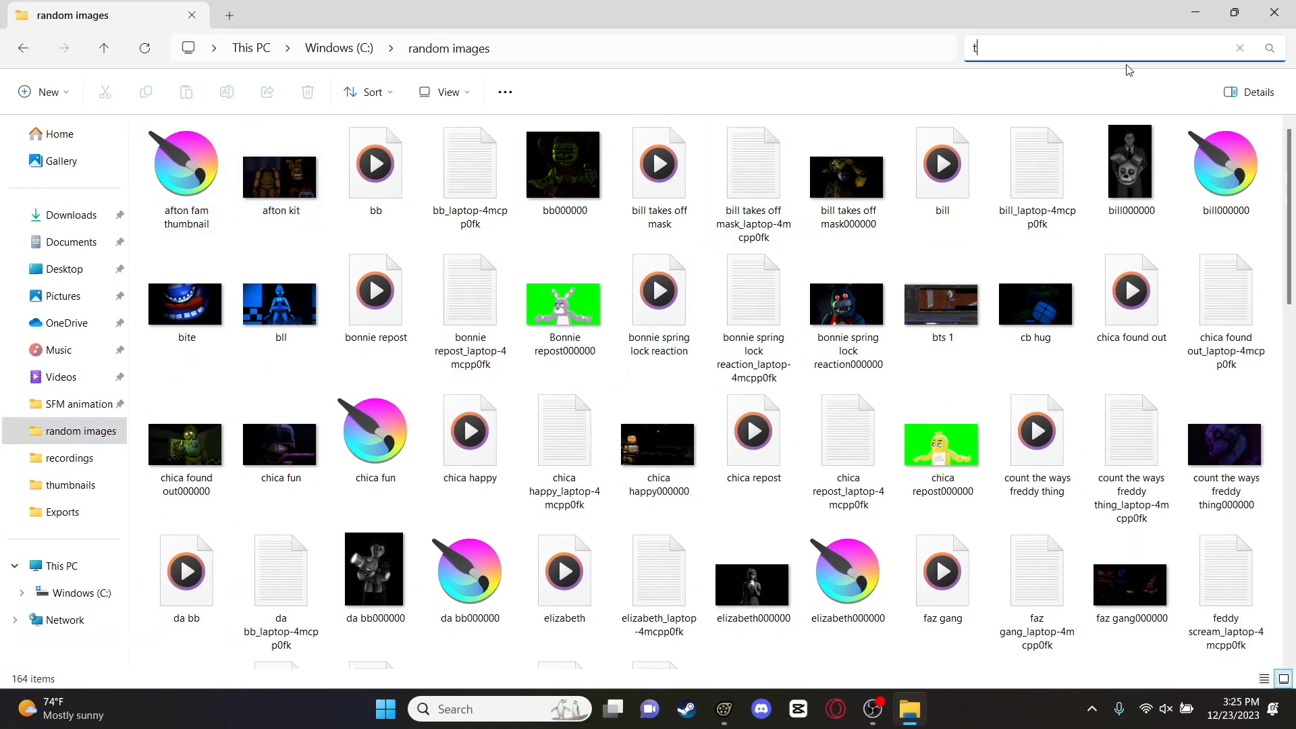
pyautogui.write('tutor')
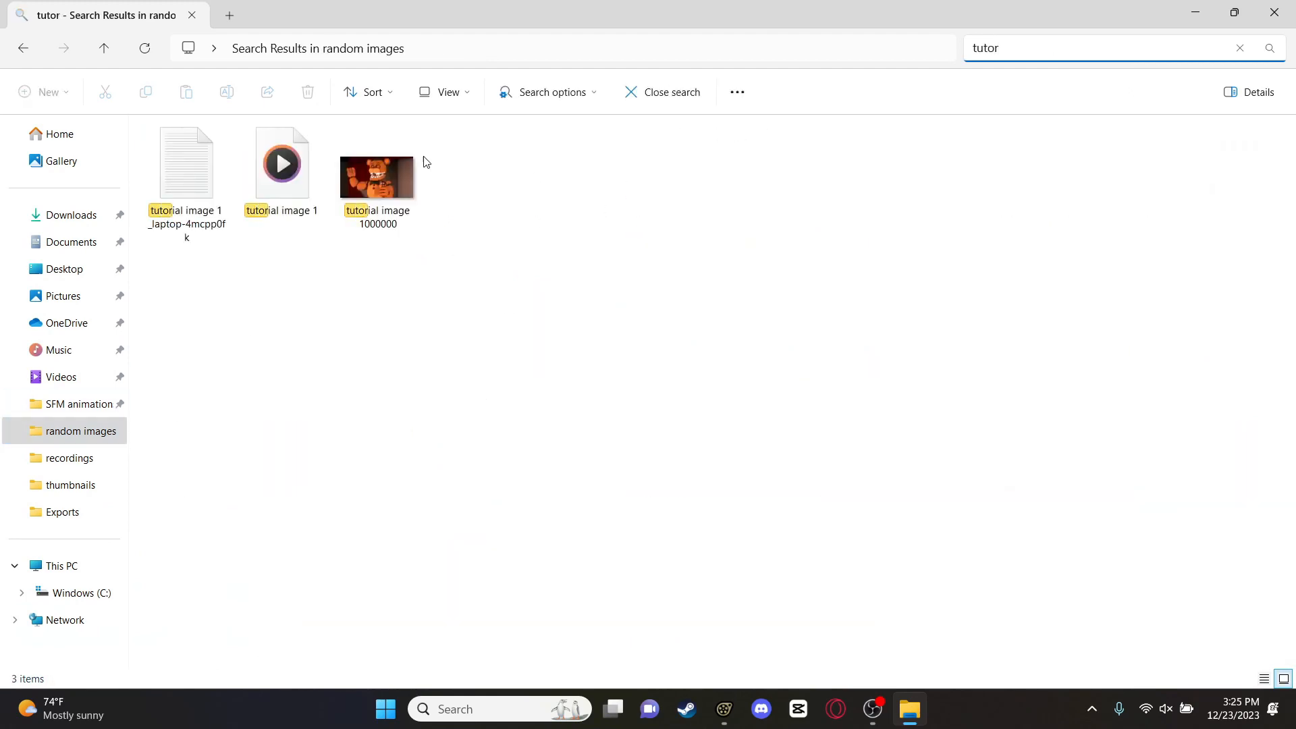
pyautogui.doubleClick(397, 172)
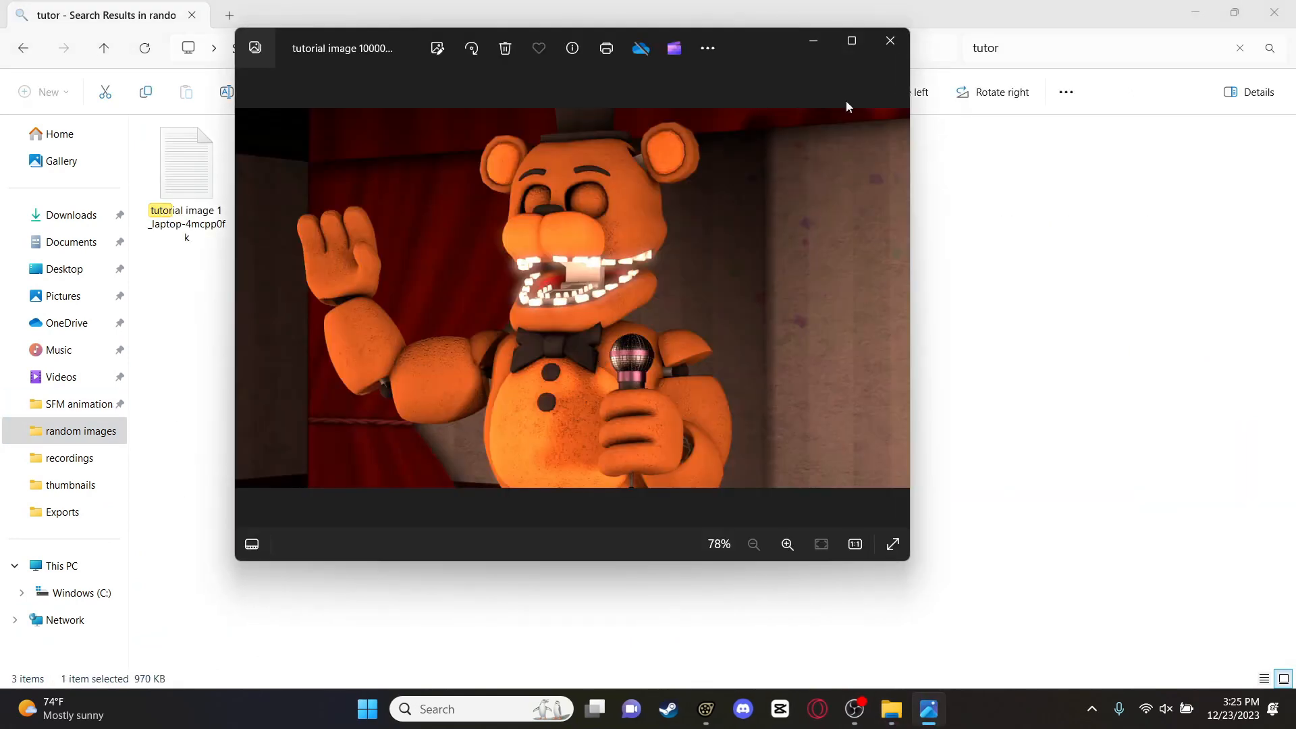
pyautogui.click(882, 48)
pyautogui.click(1274, 12)
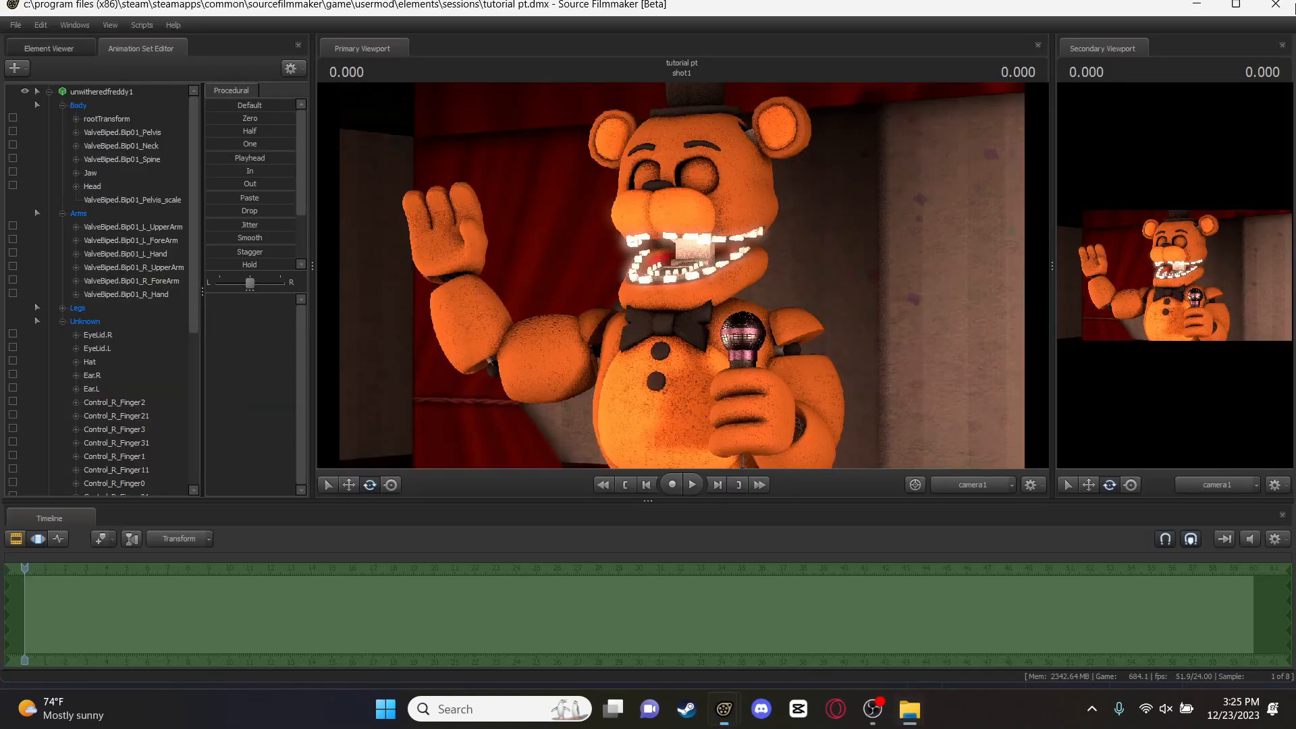
# Close Source Filmmaker and open the exported tutorial image 1000000.png in Krita
pyautogui.click(1199, 7)
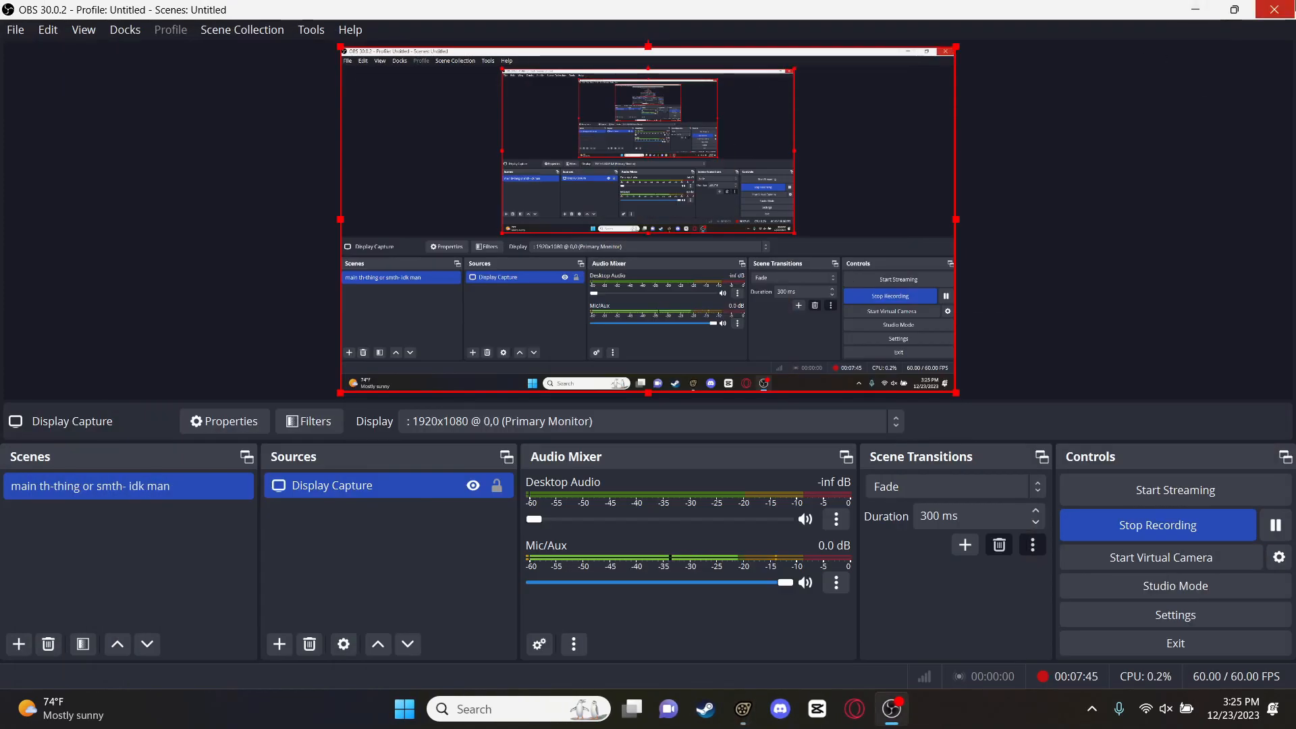
pyautogui.moveTo(1192, 8); pyautogui.dragTo(1077, 336)
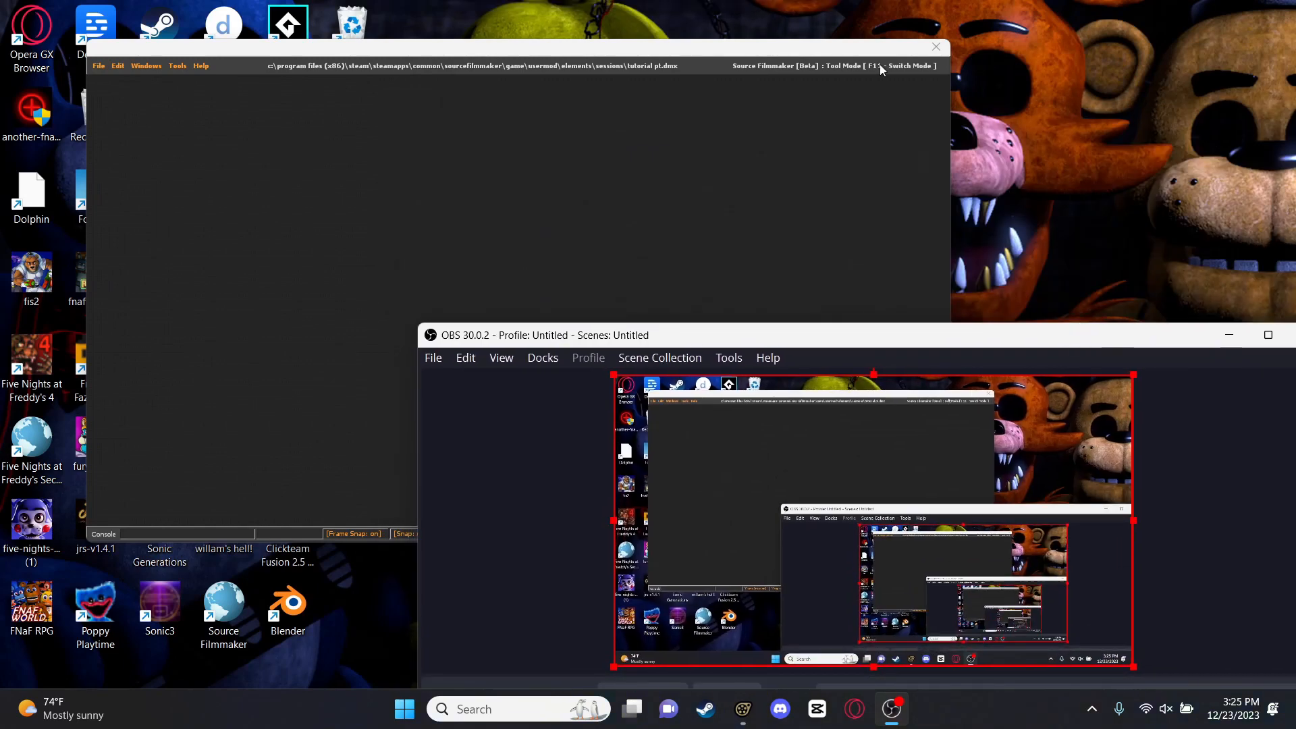
pyautogui.rightClick(740, 704)
pyautogui.click(730, 665)
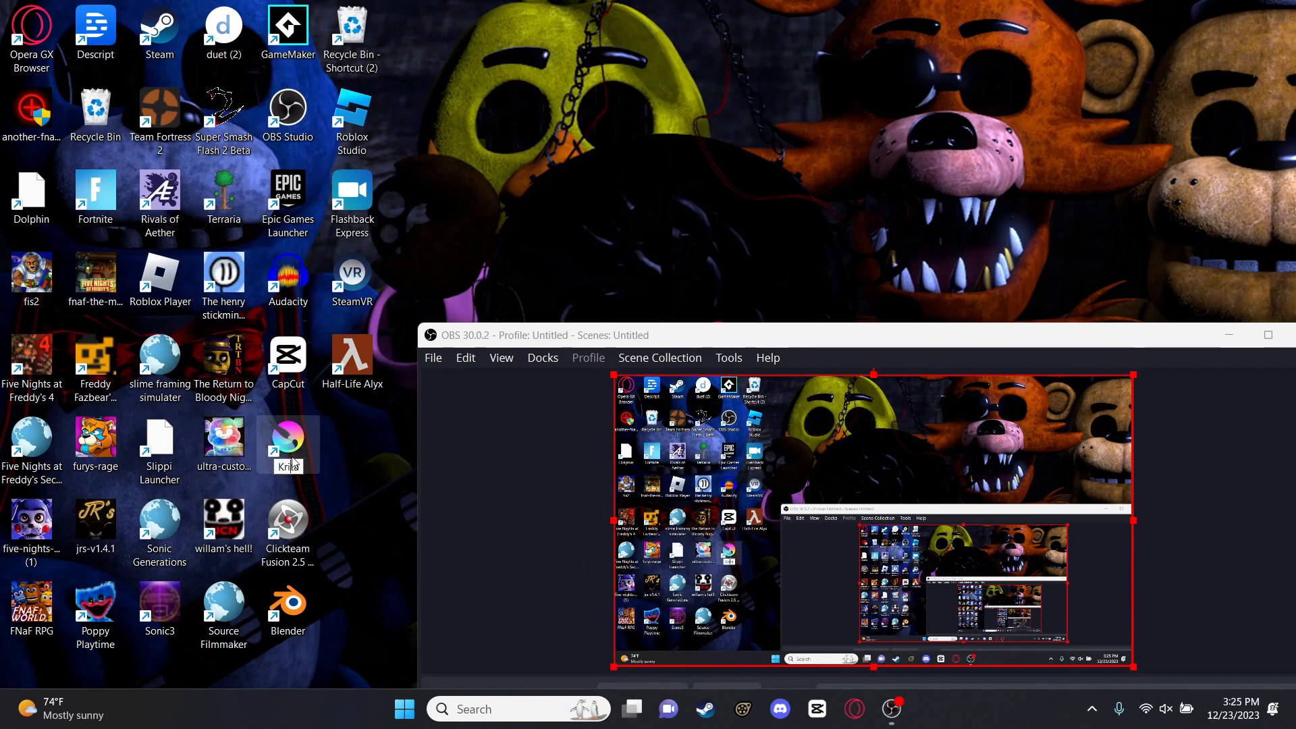
pyautogui.doubleClick(267, 444)
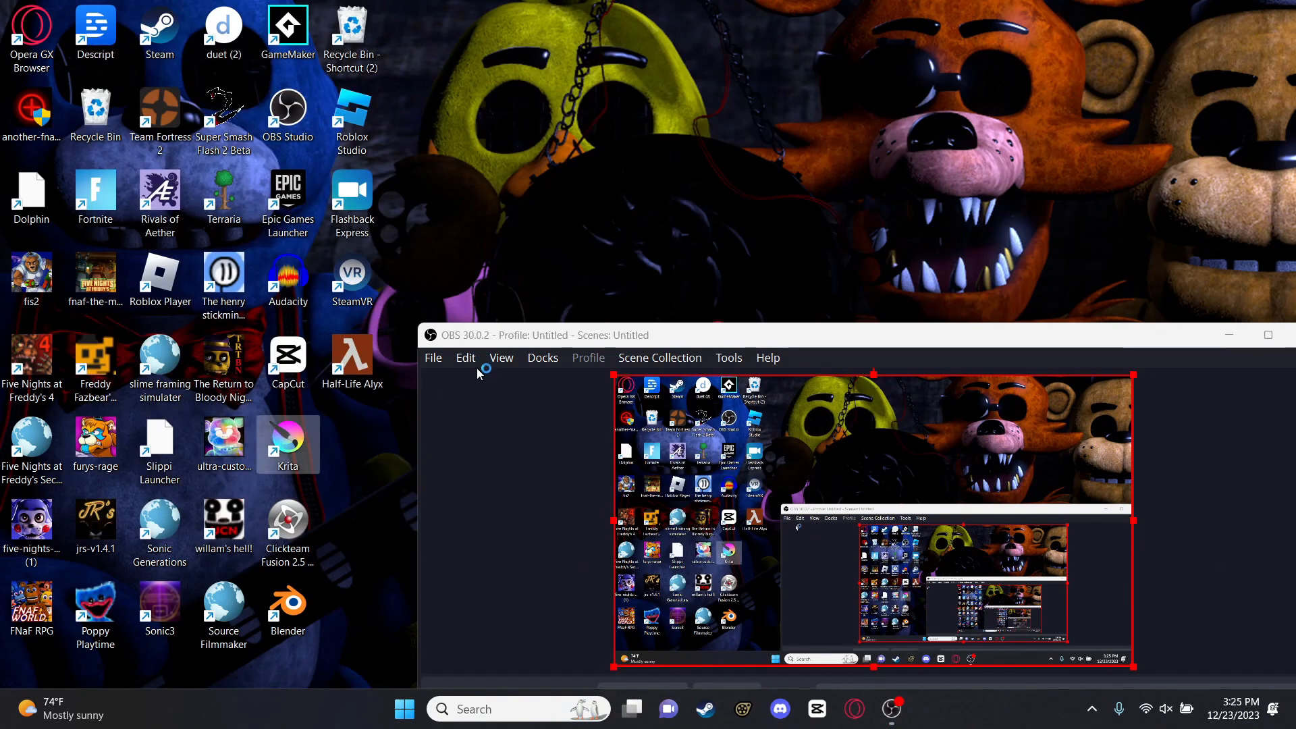
pyautogui.moveTo(580, 346); pyautogui.dragTo(653, 346)
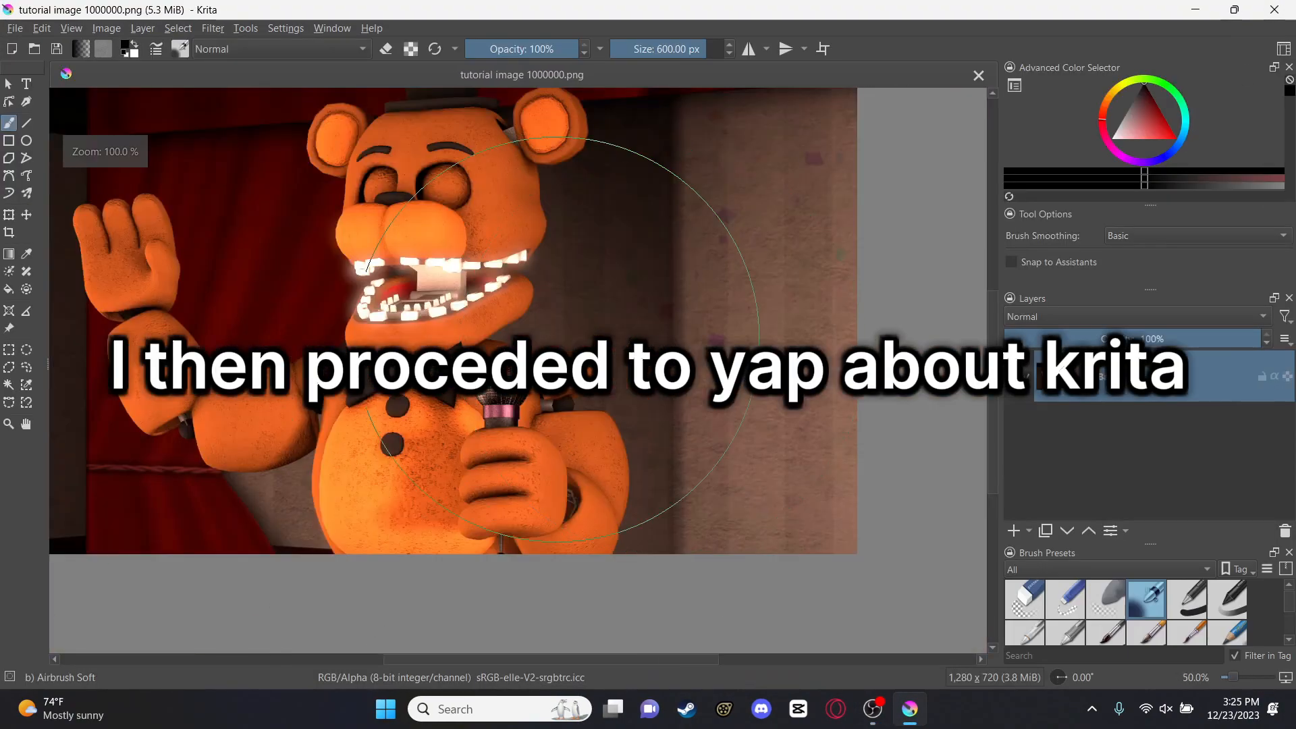
# Add the text "Tutorial pt 2" in bold blue to the upper-left area of the image
pyautogui.moveTo(198, 195); pyautogui.dragTo(809, 331)
pyautogui.write('Tutorial pt 2')
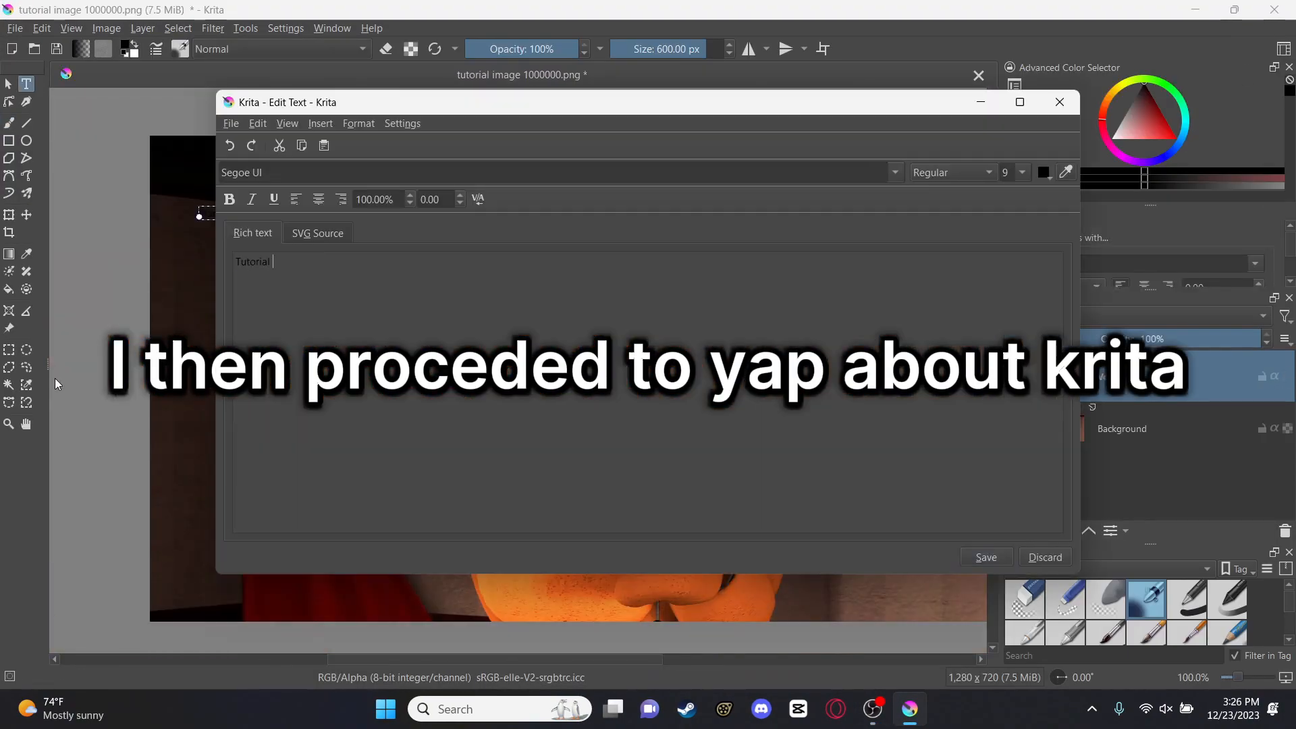
pyautogui.hotkey('ctrl', 'b')
pyautogui.click(1044, 173)
pyautogui.click(1155, 215)
pyautogui.click(986, 557)
pyautogui.scroll(1, 796, 148)
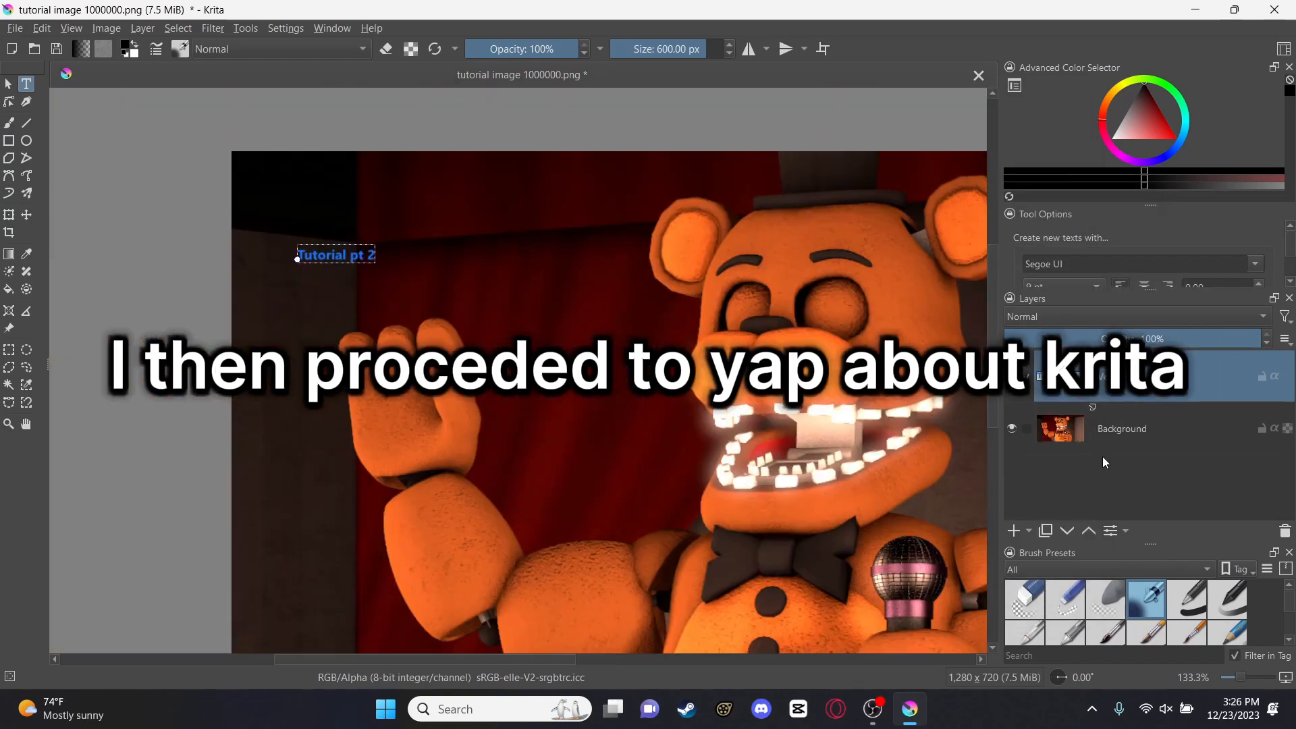
# Enlarge the Tool Options docker for the text settings, and view the Advanced Color Selector settings without changing them
pyautogui.scroll(-3, 1111, 254)
pyautogui.click(1143, 271)
pyautogui.click(1060, 102)
pyautogui.moveTo(1143, 291); pyautogui.dragTo(1143, 401)
pyautogui.click(1015, 85)
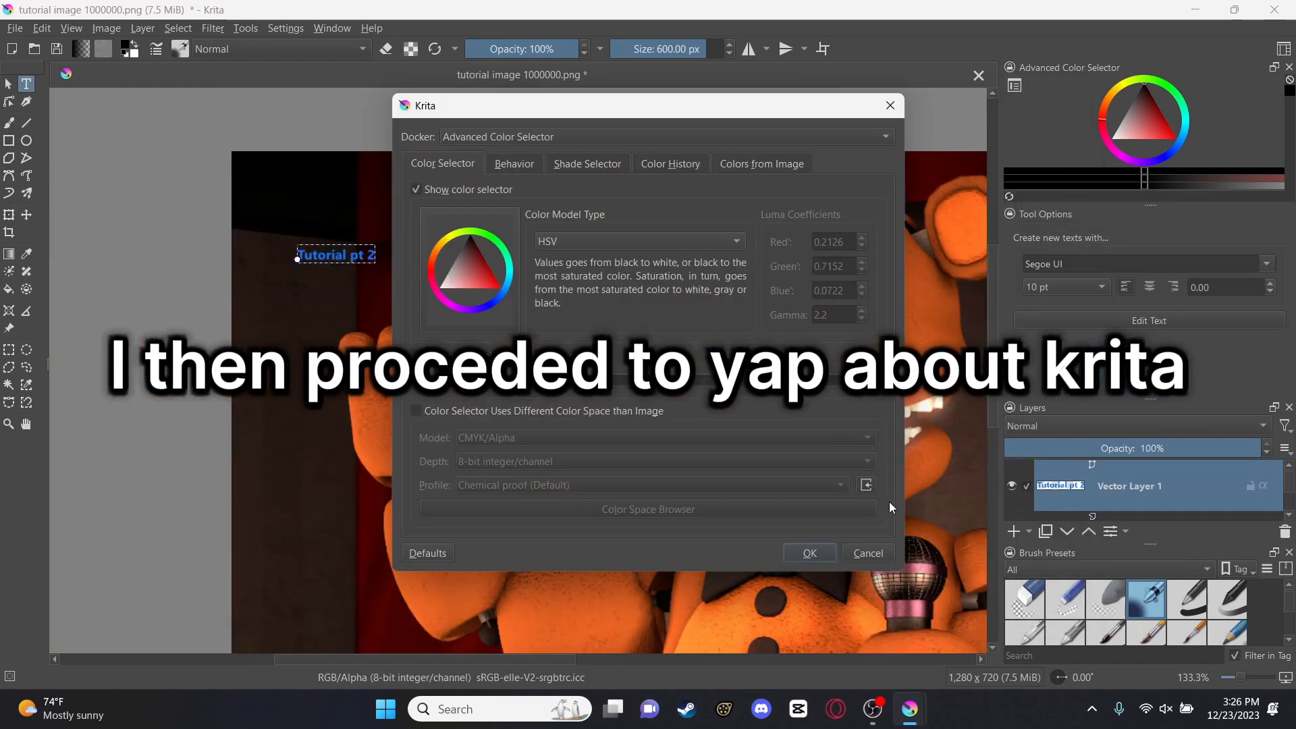
pyautogui.click(870, 553)
# Scale the "Tutorial pt 2" text to about 495 by 138 px and move it toward the image's upper-left corner
pyautogui.click(8, 84)
pyautogui.moveTo(375, 263); pyautogui.dragTo(742, 369)
pyautogui.moveTo(526, 339); pyautogui.dragTo(481, 292)
pyautogui.click(1014, 531)
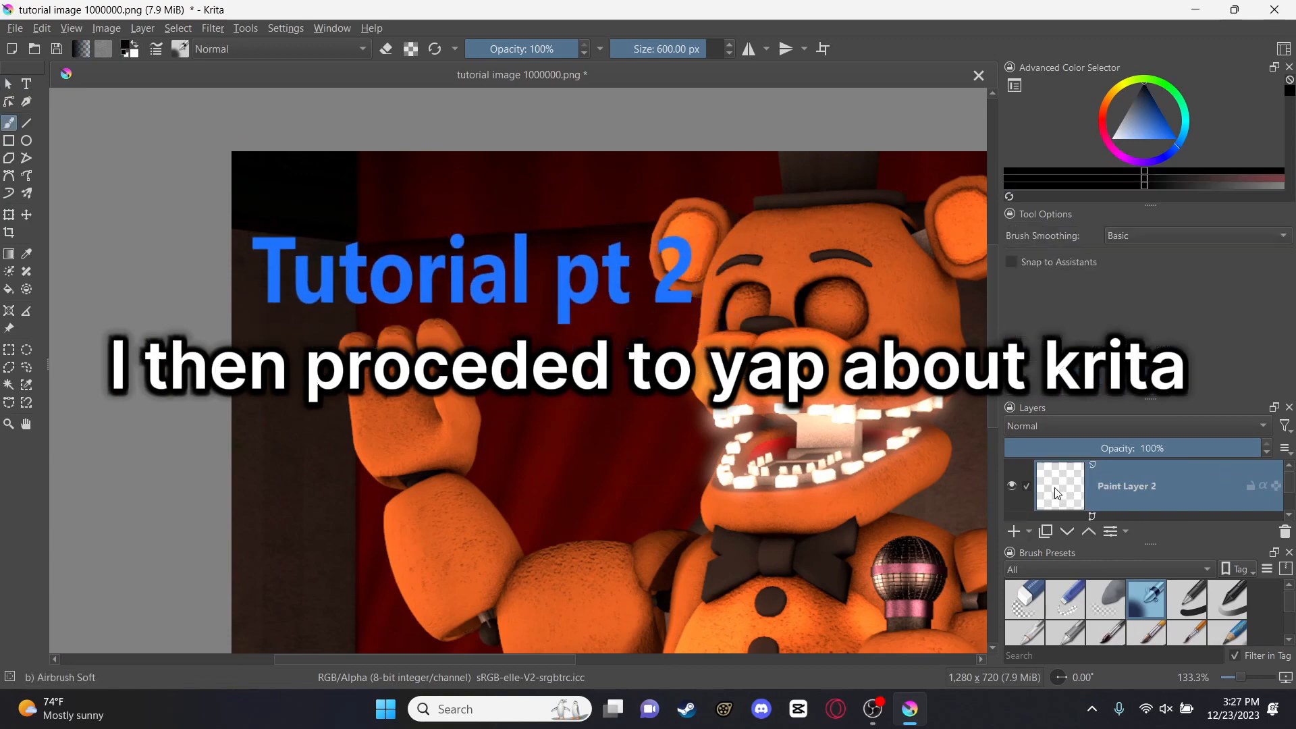
pyautogui.rightClick(1054, 487)
pyautogui.click(1131, 438)
pyautogui.hotkey('ctrl', 'z')
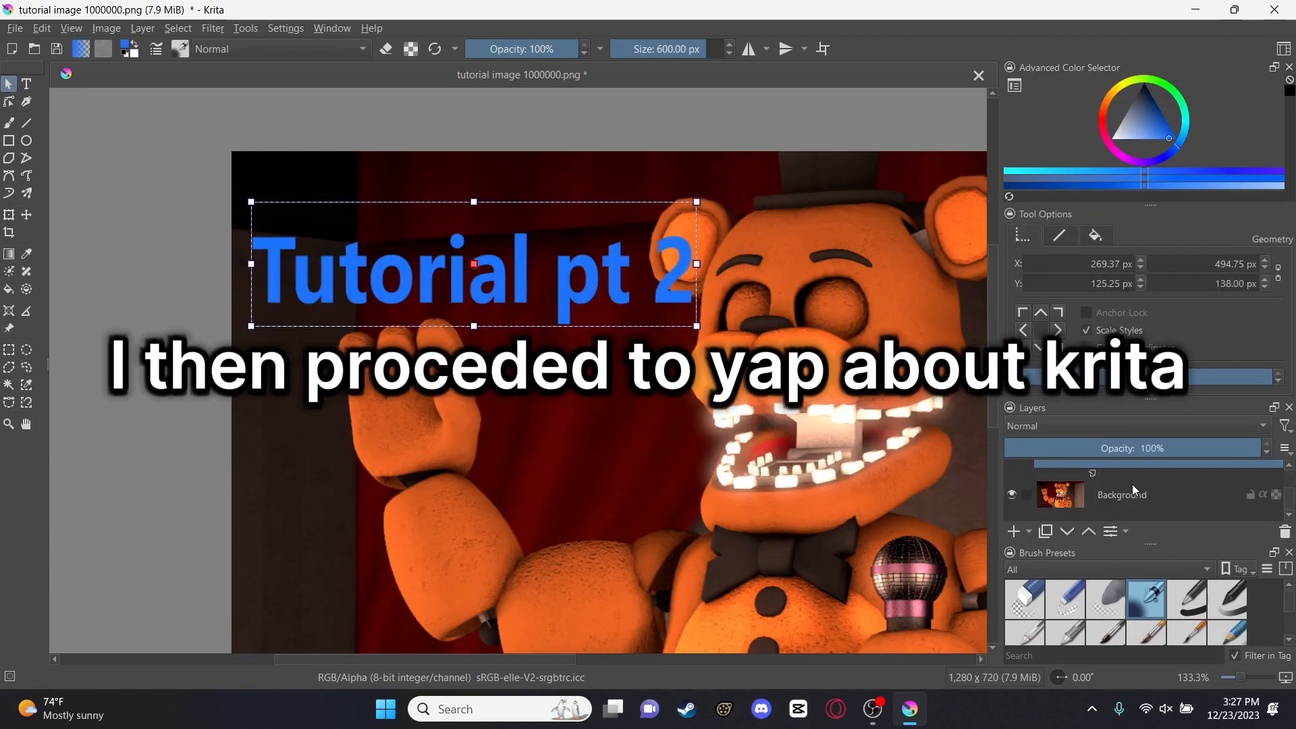
pyautogui.hotkey('ctrl', 'z')
pyautogui.rightClick(1132, 487)
pyautogui.click(1063, 397)
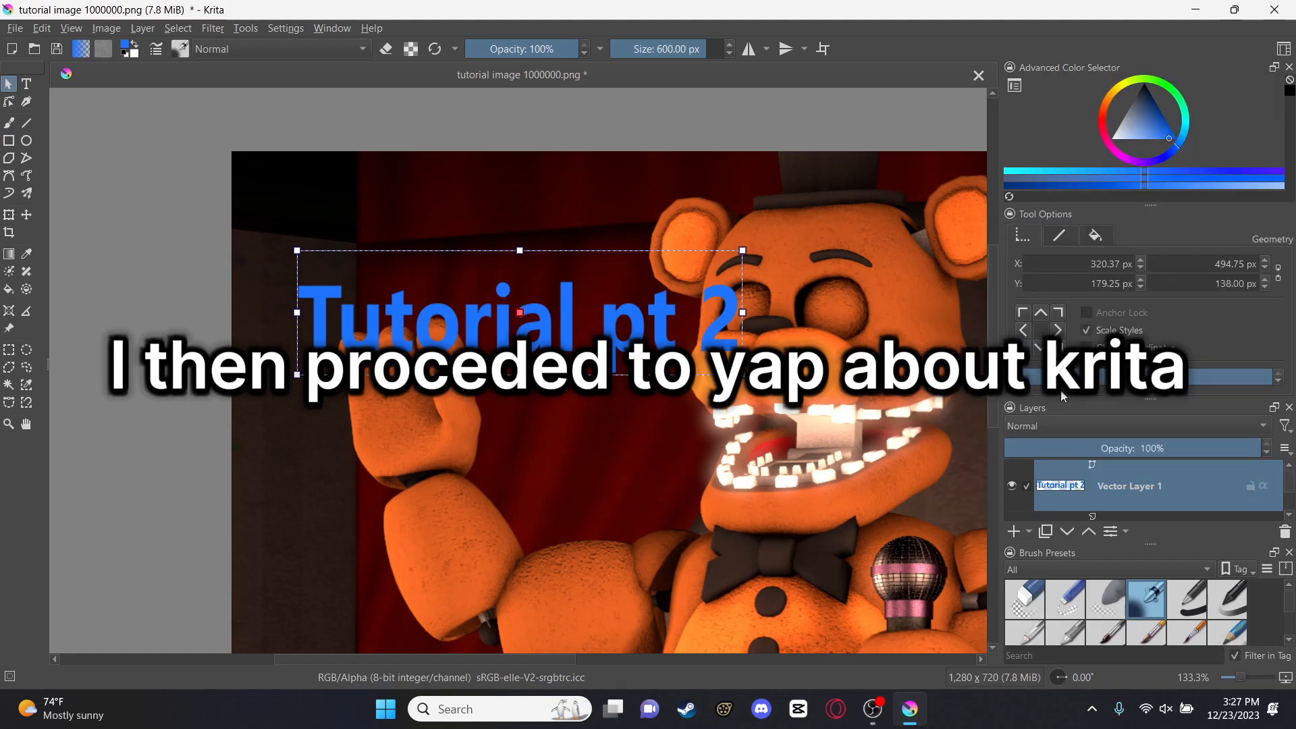
pyautogui.click(1014, 531)
pyautogui.rightClick(1093, 478)
pyautogui.click(1108, 199)
pyautogui.hotkey('ctrl', 'z')
pyautogui.hotkey('ctrl', 'z')
# Move the "Tutorial pt 2" text above Freddy's raised hand and duplicate its vector layer
pyautogui.moveTo(644, 321)
pyautogui.mouseDown()
pyautogui.moveTo(616, 281)
pyautogui.moveTo(590, 286)
pyautogui.mouseUp()
pyautogui.scroll(1, 1114, 487)
pyautogui.rightClick(1114, 490)
pyautogui.click(1110, 161)
pyautogui.rightClick(1114, 489)
pyautogui.click(1110, 176)
# Recolor one copy of the "Tutorial pt 2" text black for a two-tone shadow effect with the blue copy
pyautogui.click(1144, 84)
pyautogui.click(594, 284)
pyautogui.click(1144, 84)
pyautogui.scroll(-4, 628, 236)
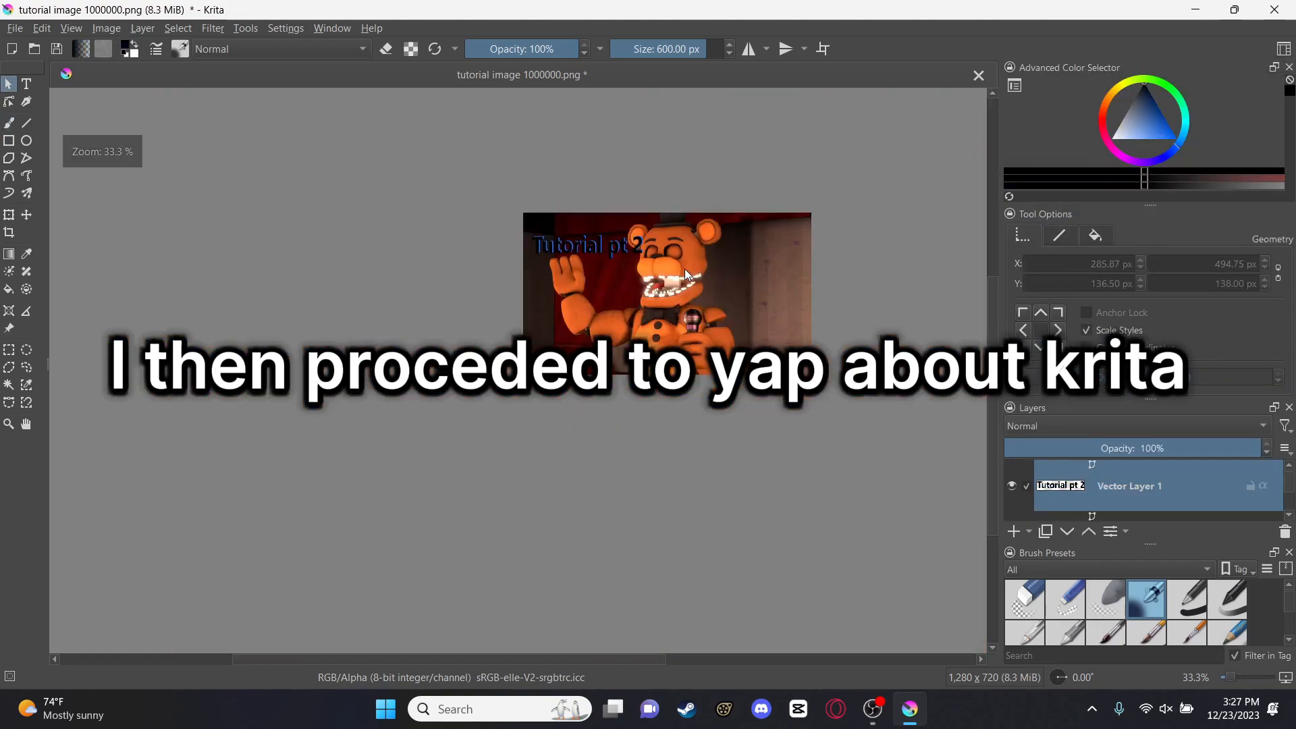
# Add a text object reading "exporting images, adding particals, and rigs" to the right of Freddy's mouth
pyautogui.scroll(3, 729, 270)
pyautogui.moveTo(776, 264); pyautogui.dragTo(825, 268, button='middle')
pyautogui.click(27, 83)
pyautogui.moveTo(616, 306); pyautogui.dragTo(727, 334)
pyautogui.write('exporting images, adding particals, and rigs')
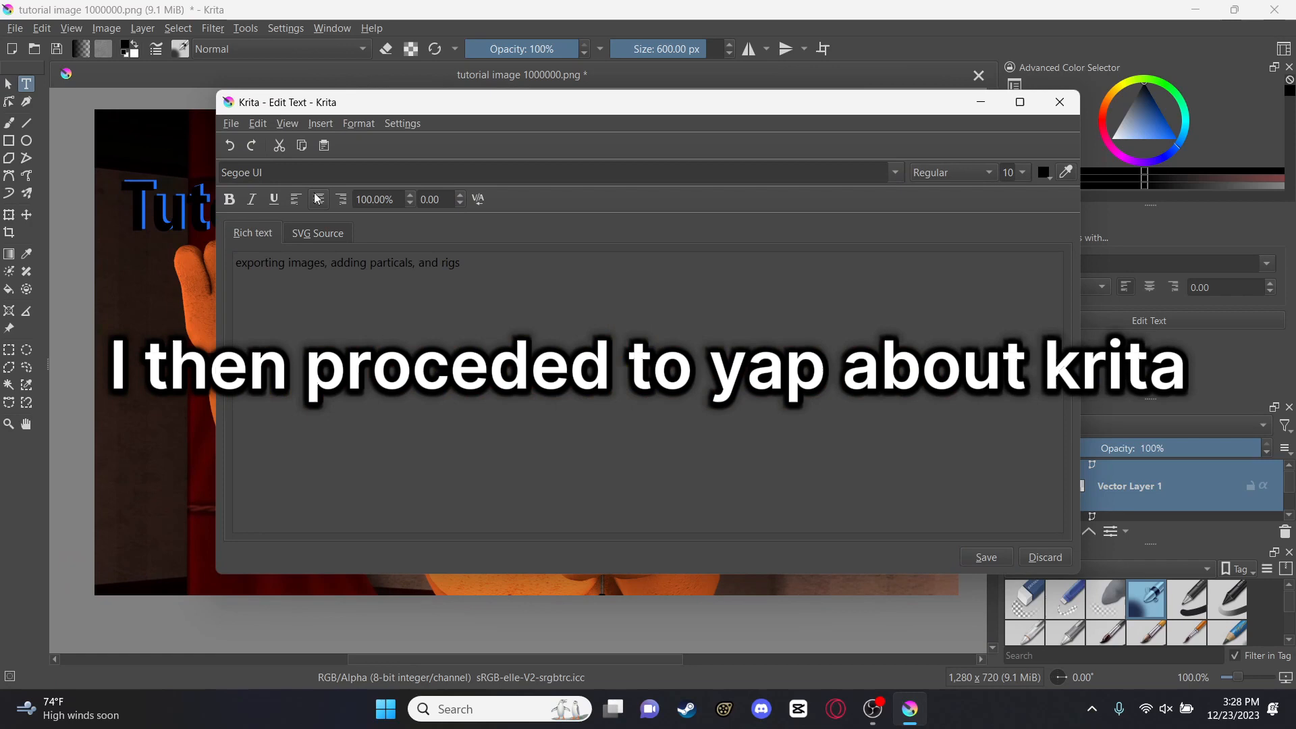
# Make the "exporting images, adding particals, and rigs" text bright green and bold, and close the text editor
pyautogui.click(1045, 173)
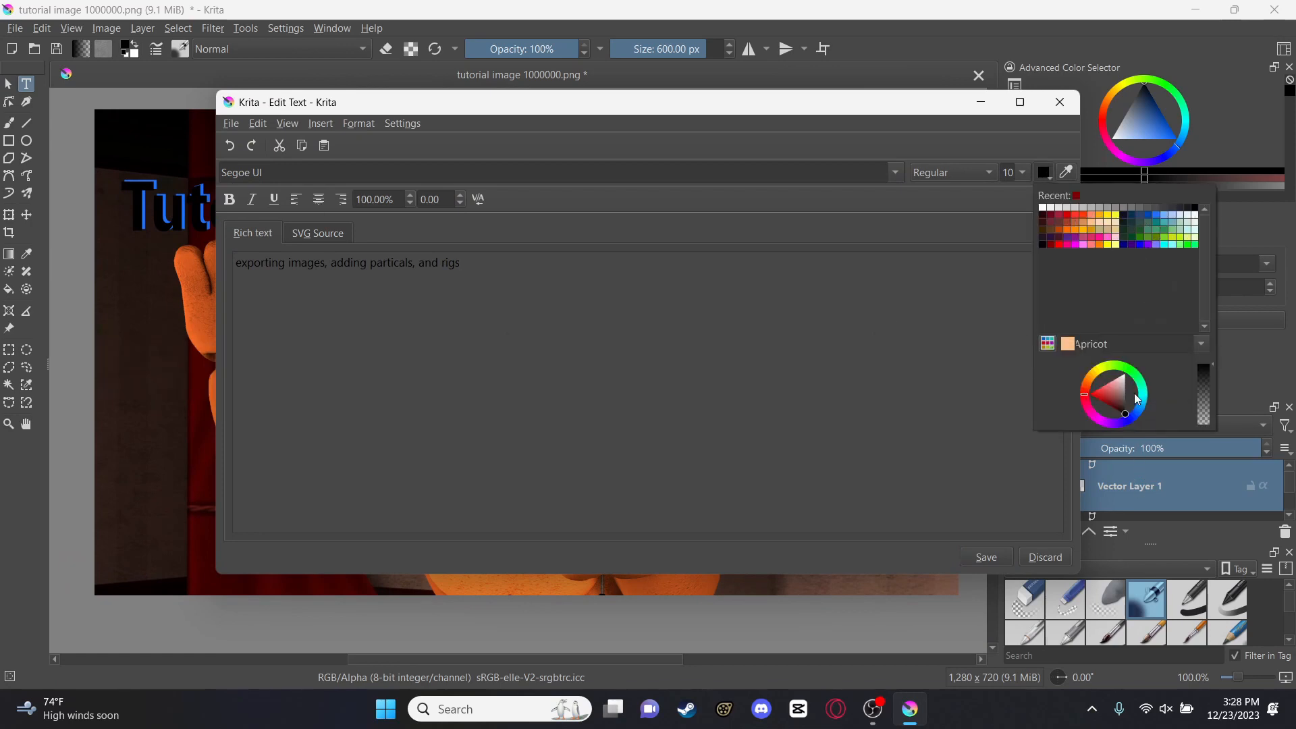
pyautogui.moveTo(1137, 399); pyautogui.dragTo(1137, 375)
pyautogui.click(1116, 377)
pyautogui.click(451, 378)
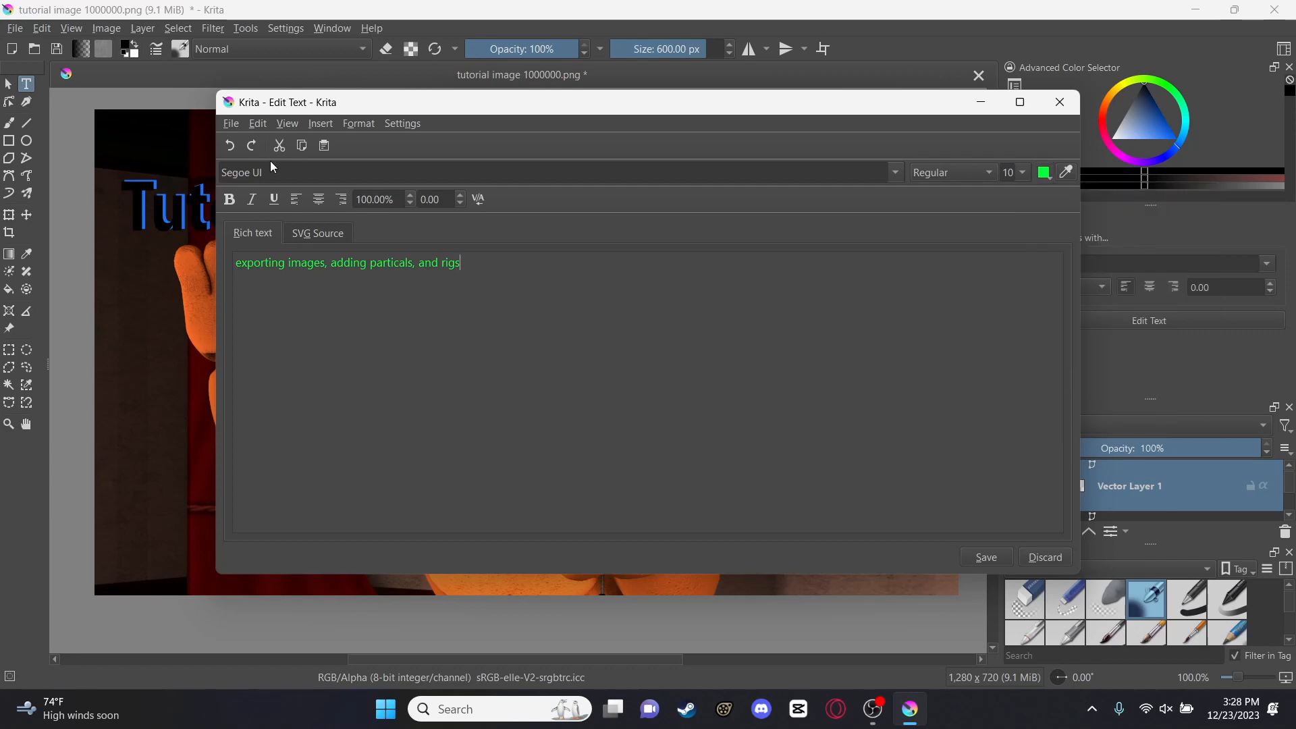
pyautogui.click(232, 206)
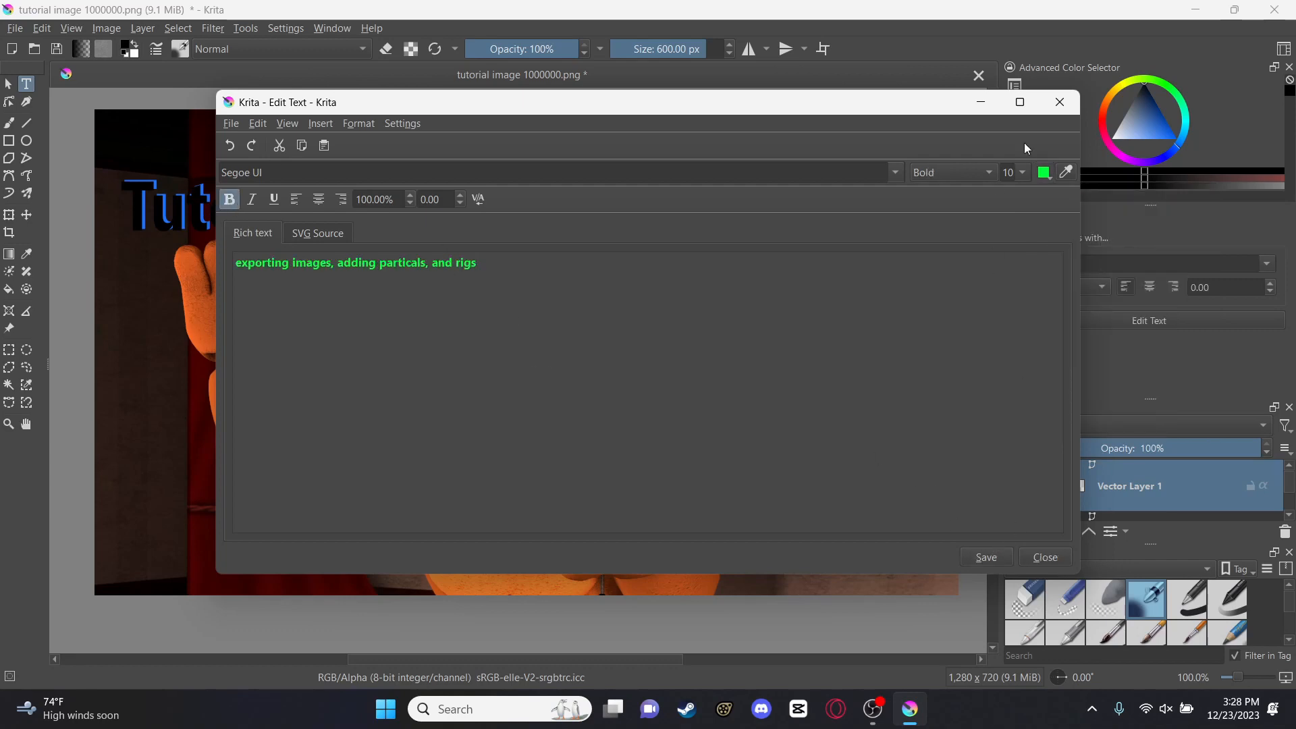
pyautogui.click(1059, 102)
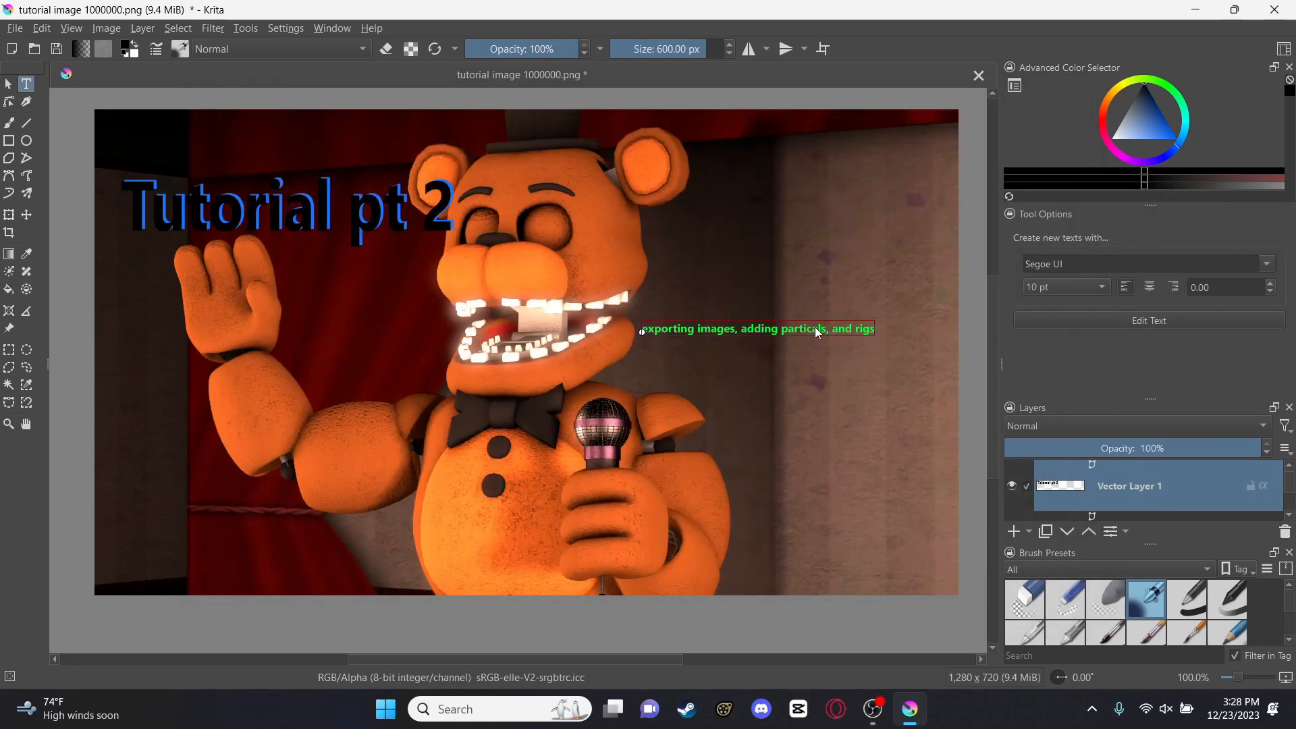
# Enlarge the green "exporting images, adding particals, and rigs" text to about 420 by 48 px
pyautogui.click(816, 328)
pyautogui.click(8, 86)
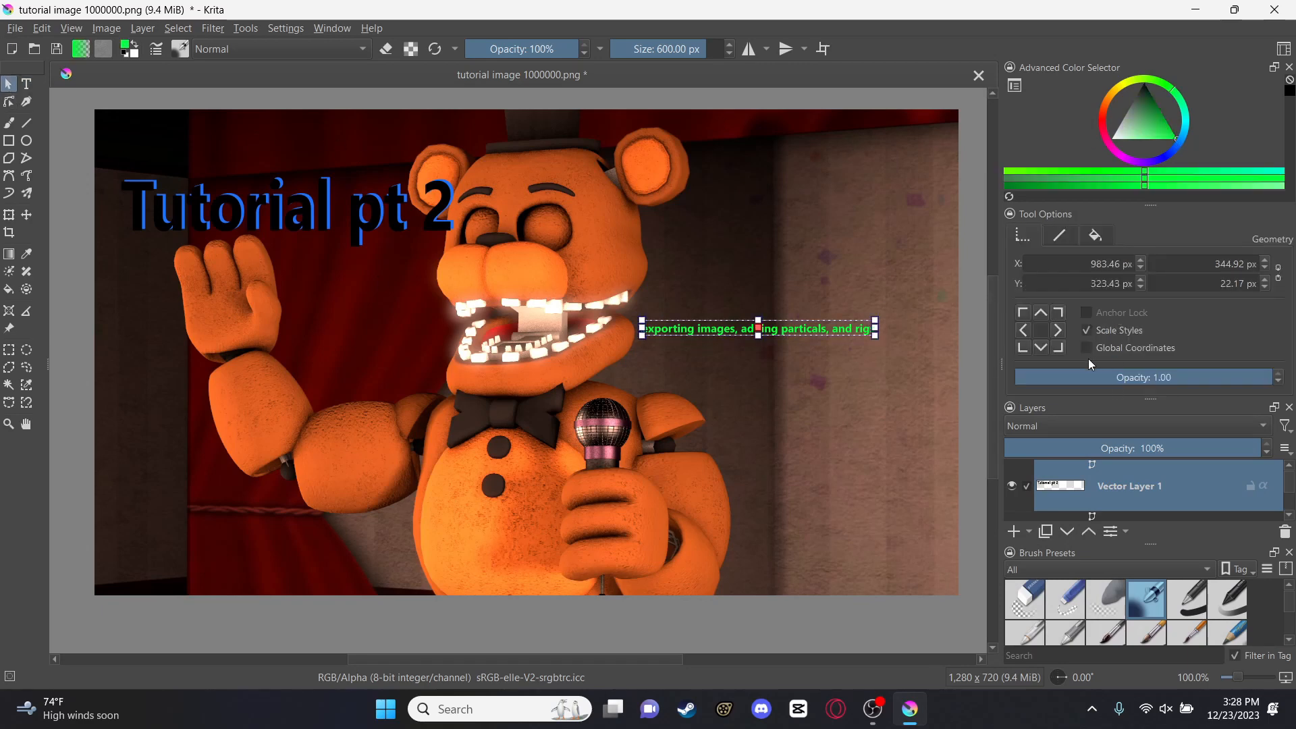
pyautogui.moveTo(875, 335); pyautogui.dragTo(923, 361)
pyautogui.click(866, 645)
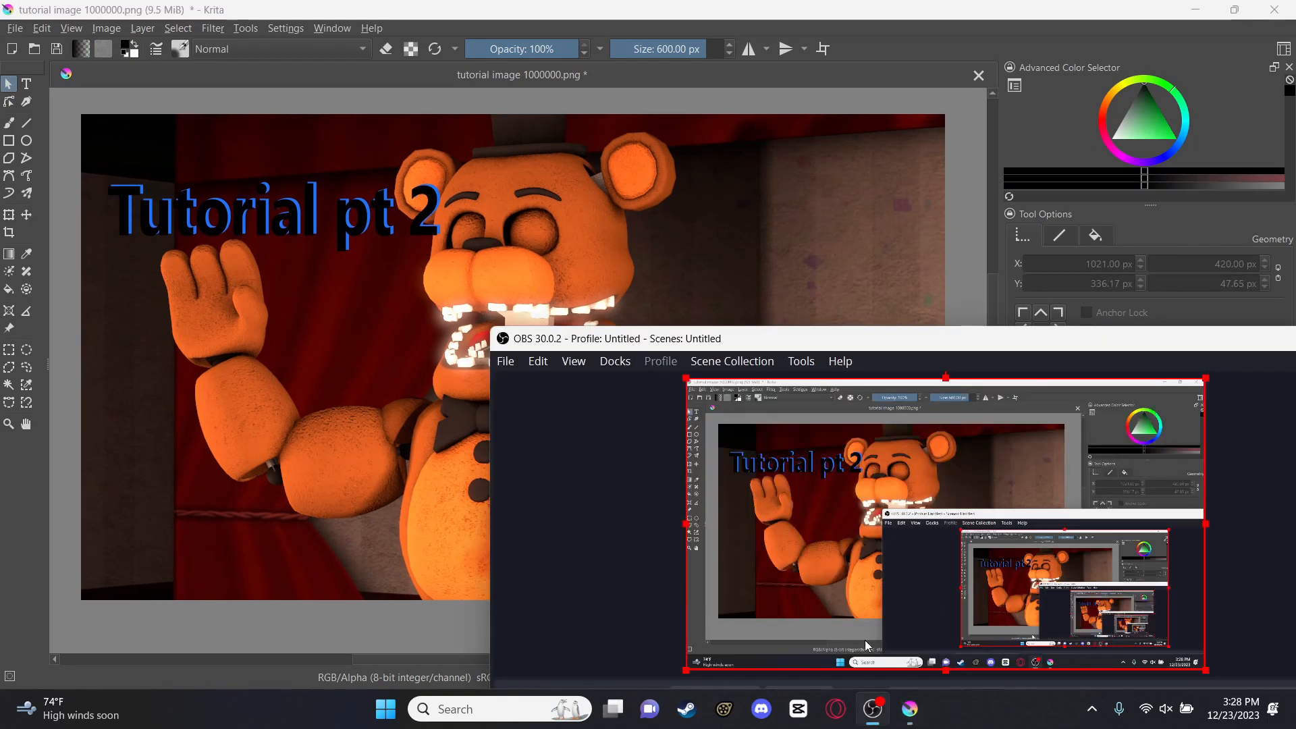
pyautogui.moveTo(1189, 346); pyautogui.dragTo(864, 132)
pyautogui.click(1014, 133)
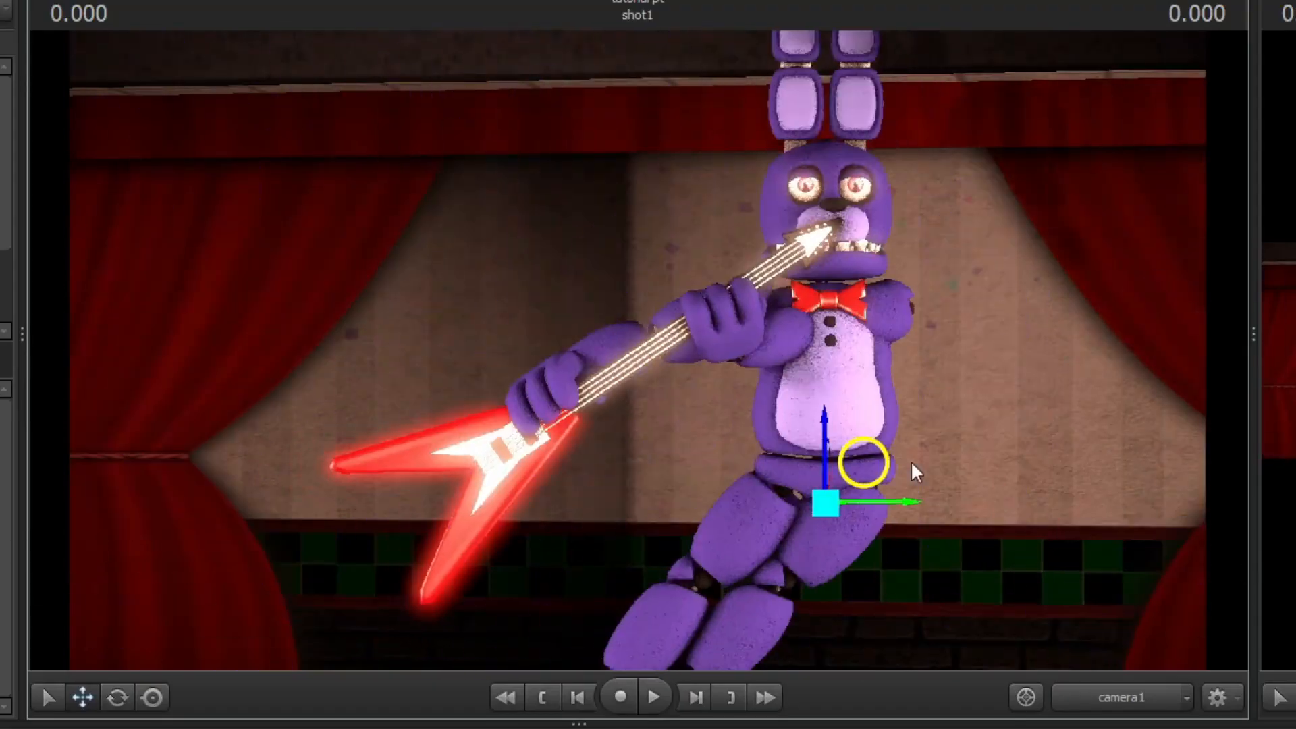
# Undo the last change to the Bonnie model in the Source Filmmaker scene
pyautogui.hotkey('ctrl', 'z')
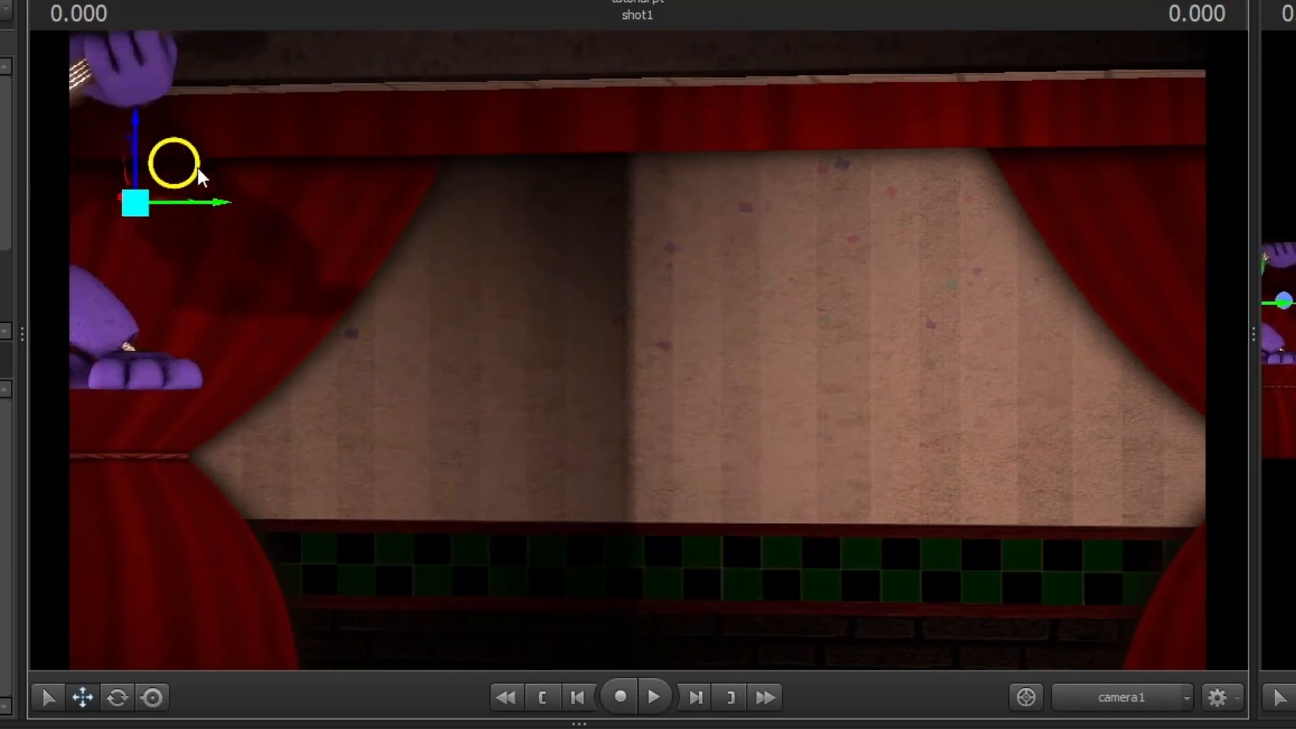